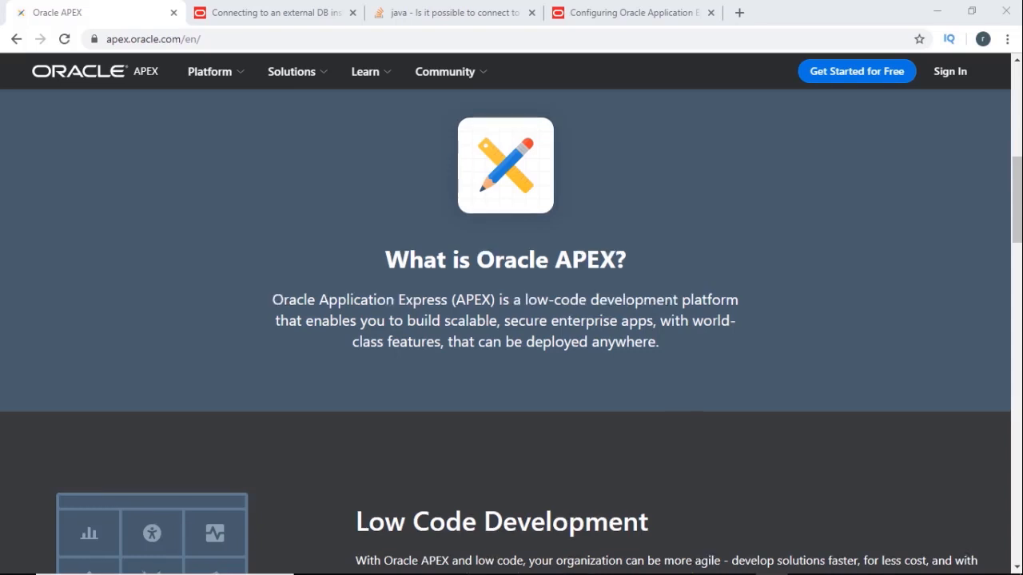
- Scroll the Oracle APEX homepage back up to the top
{"action": "scroll", "coordinate": [511, 332], "scroll_direction": "up", "scroll_amount": 5}
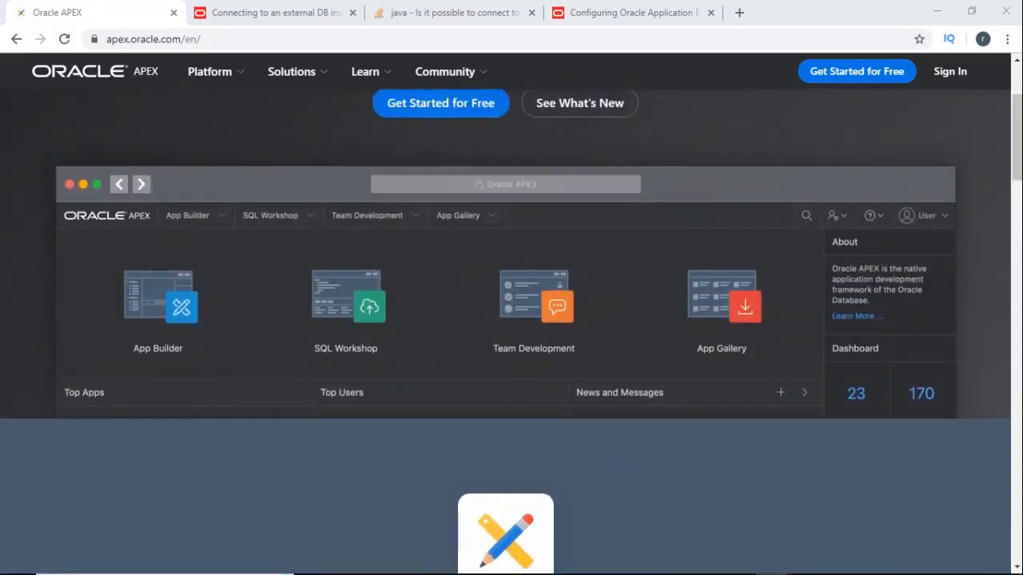
{"action": "scroll", "coordinate": [512, 331], "scroll_direction": "up", "scroll_amount": 2}
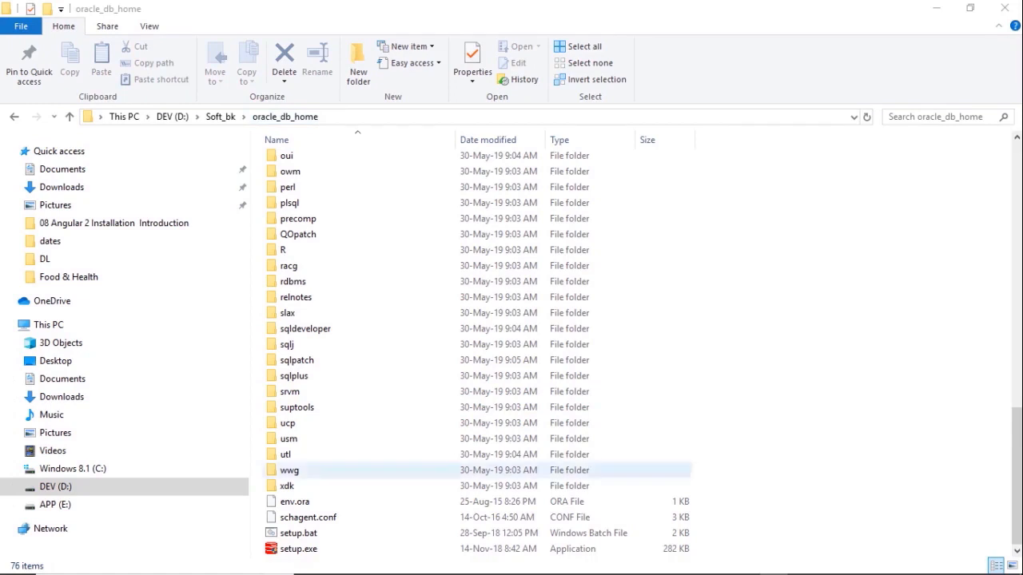
- Run setup.exe and accept single-instance database, Desktop class and Use Virtual Account defaults
{"action": "left_click", "coordinate": [299, 549]}
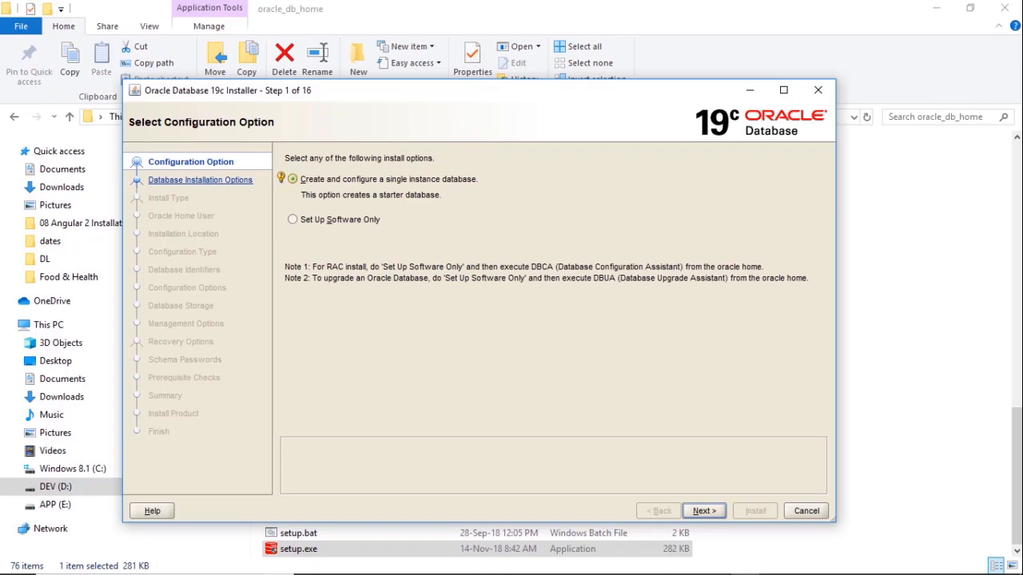
{"action": "left_click", "coordinate": [704, 511]}
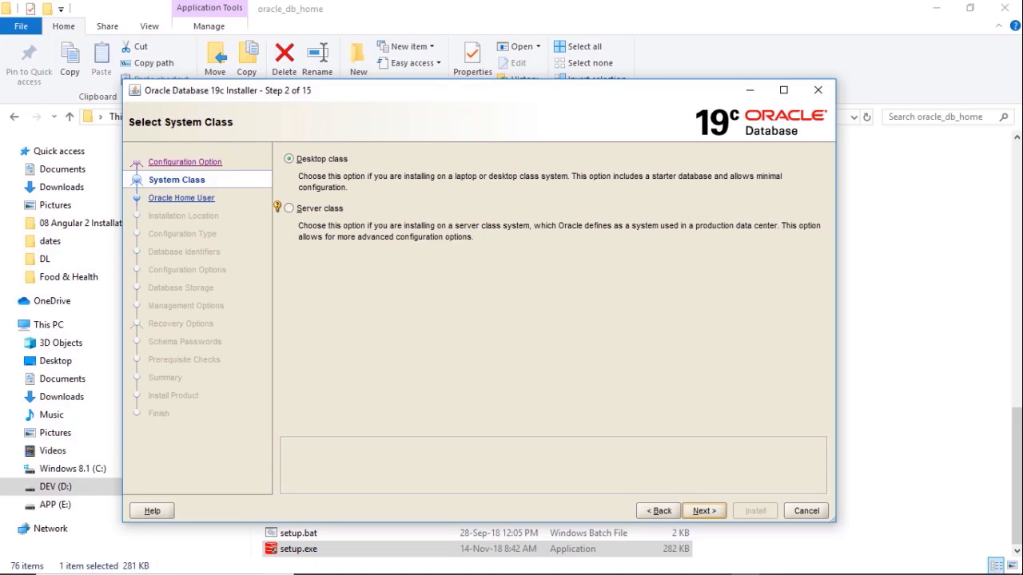
{"action": "left_click", "coordinate": [704, 512]}
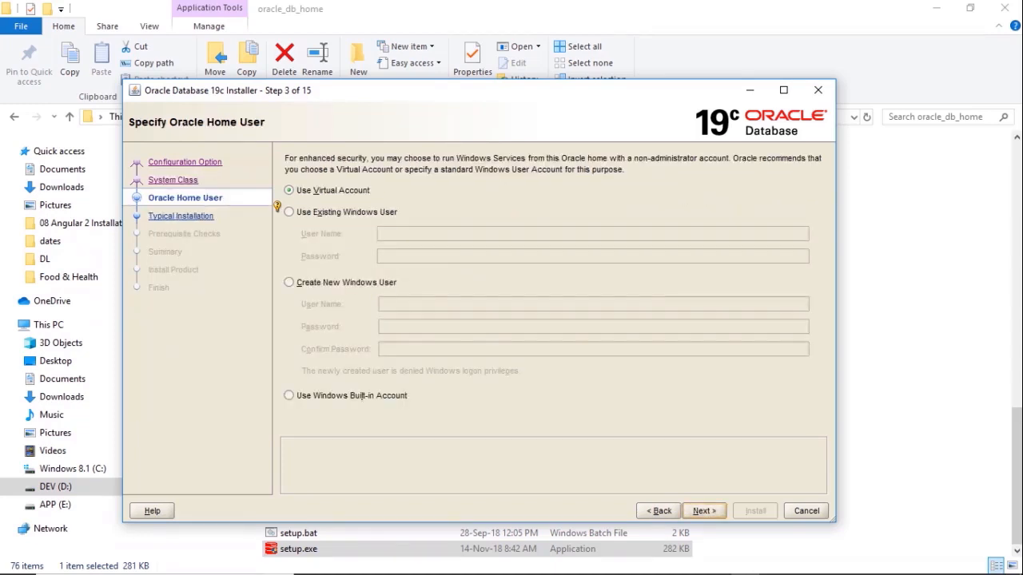
{"action": "left_click", "coordinate": [704, 511]}
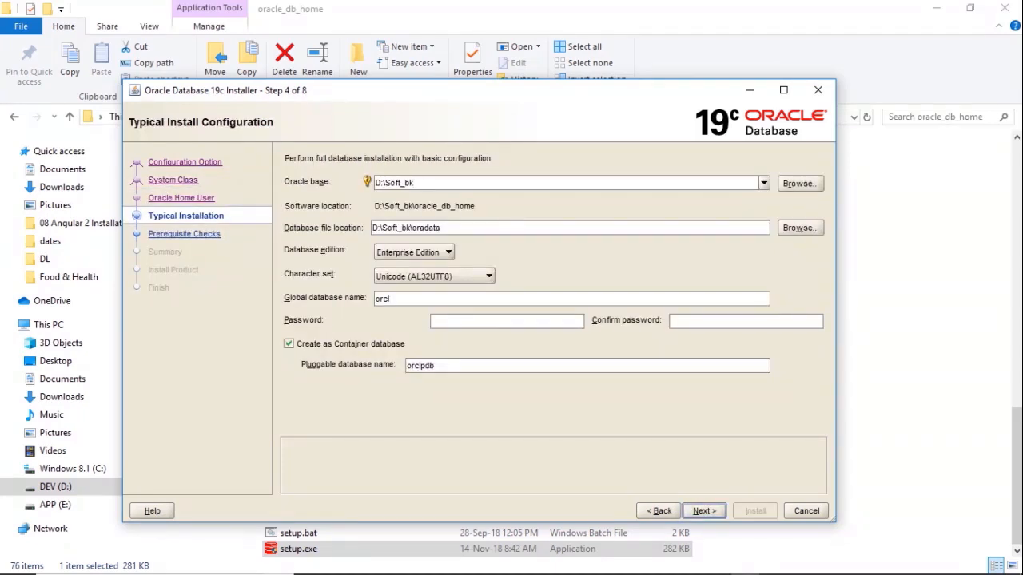
- Change the Oracle base location to D:\oracle19, keeping pluggable database orclpdb
{"action": "key", "text": "BackSpace"}
{"action": "key", "text": "BackSpace"}
{"action": "key", "text": "BackSpace"}
{"action": "key", "text": "BackSpace"}
{"action": "key", "text": "BackSpace"}
{"action": "key", "text": "BackSpace"}
{"action": "key", "text": "BackSpace"}
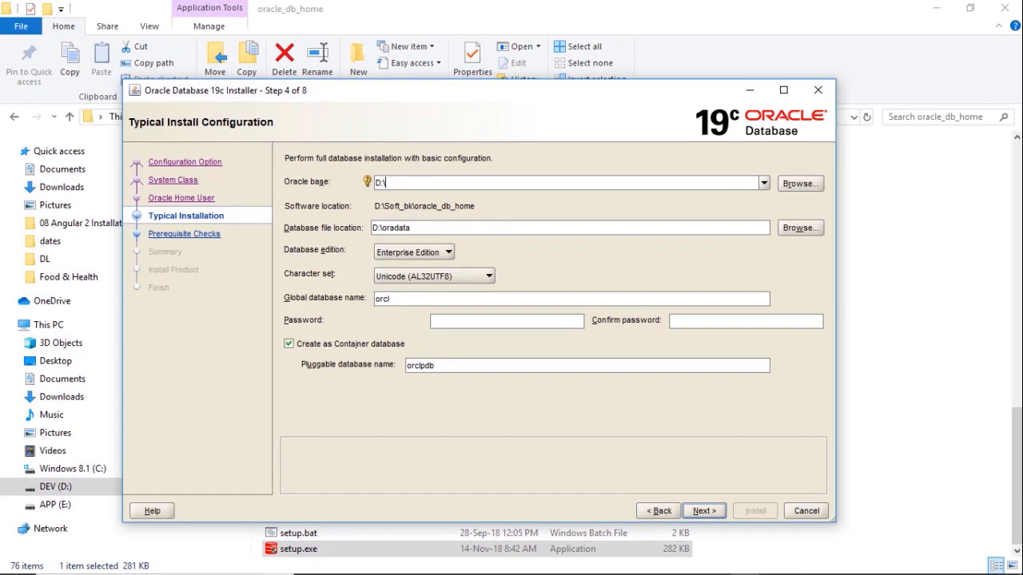
{"action": "type", "text": "oracle19"}
{"action": "left_click", "coordinate": [405, 299]}
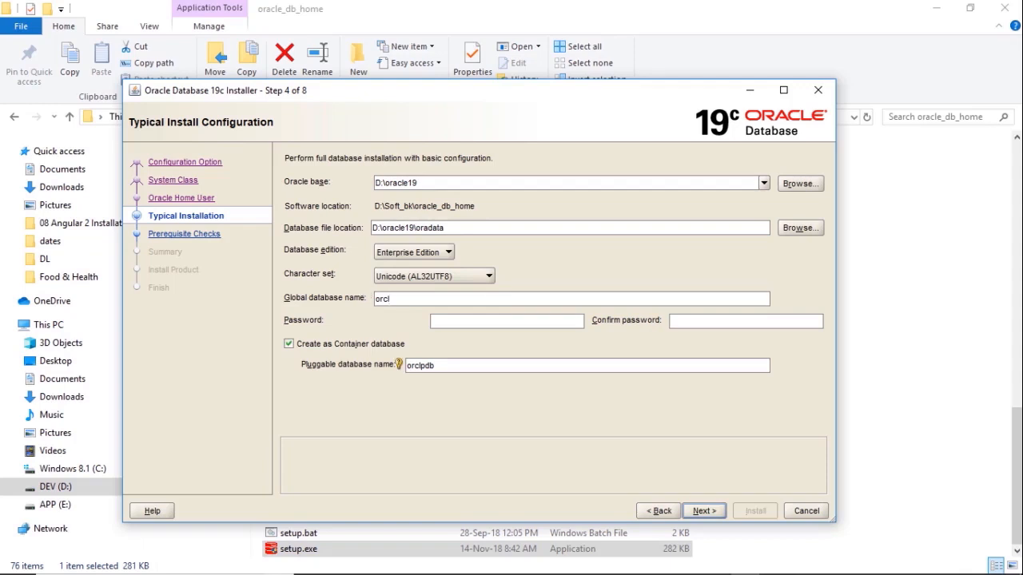
{"action": "double_click", "coordinate": [421, 365]}
- Enter and confirm the admin password, then proceed to prerequisite checks
{"action": "left_click", "coordinate": [704, 512]}
{"action": "type", "text": "Oracle123"}
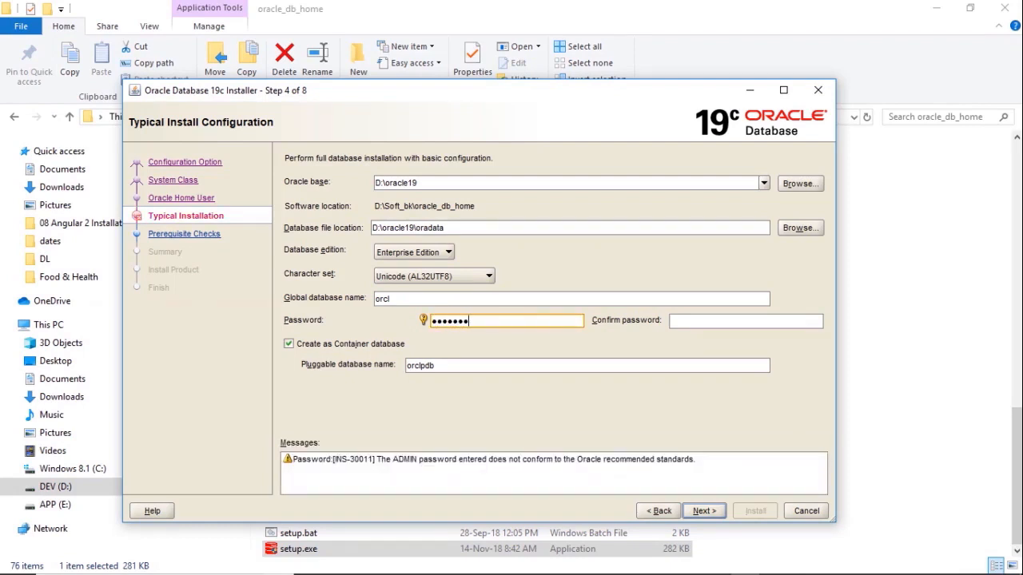
{"action": "key", "text": "Tab"}
{"action": "type", "text": "••••••"}
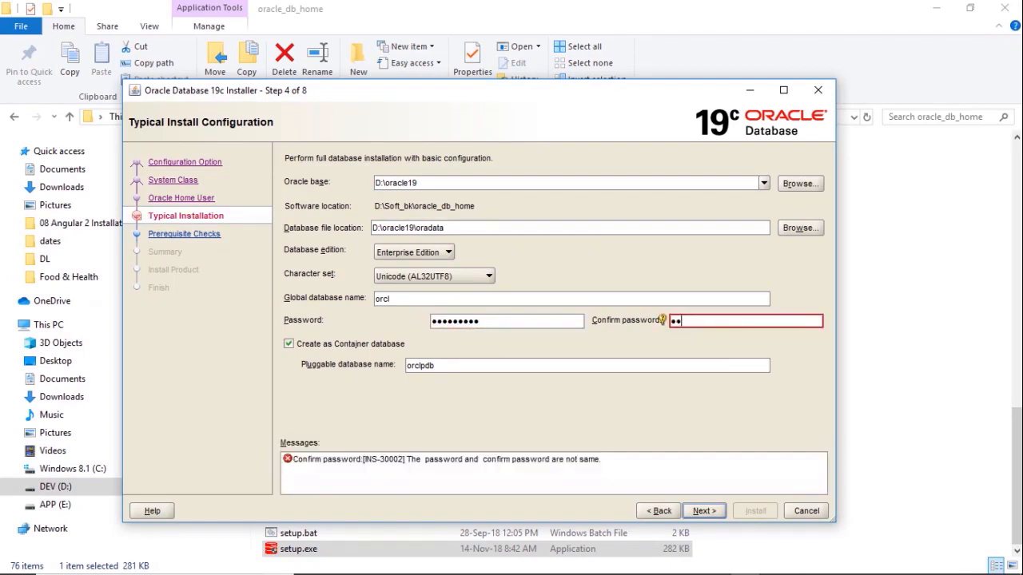
{"action": "type", "text": "•••"}
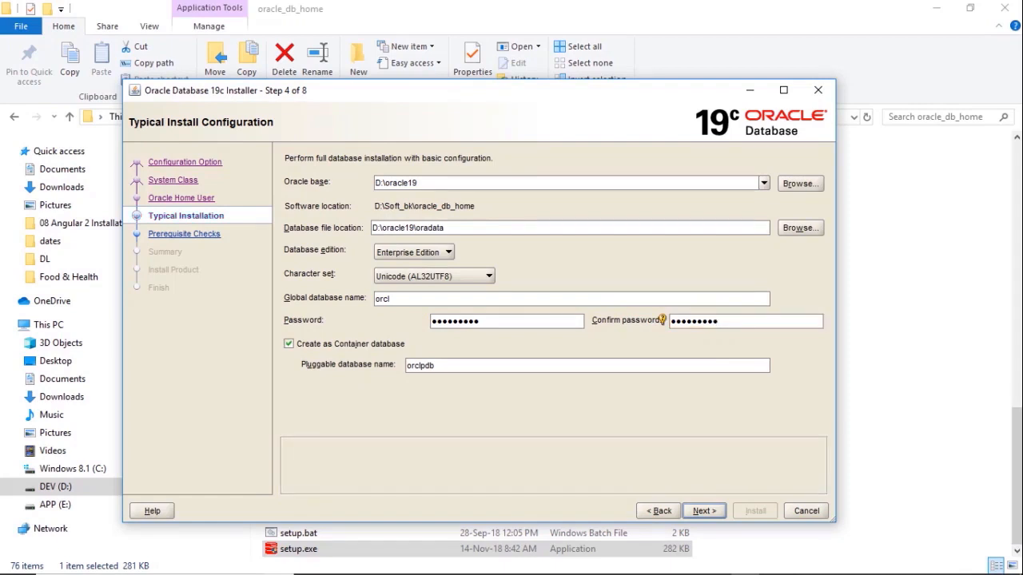
{"action": "key", "text": "Return"}
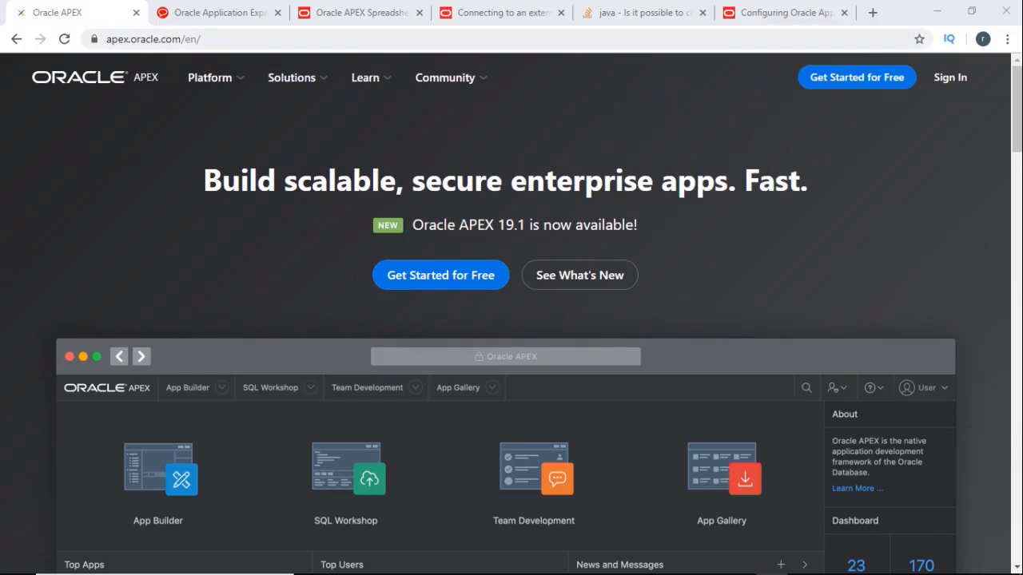
- Open the Download Oracle APEX page from apex.oracle.com
{"action": "scroll", "coordinate": [511, 319], "scroll_direction": "down", "scroll_amount": 1}
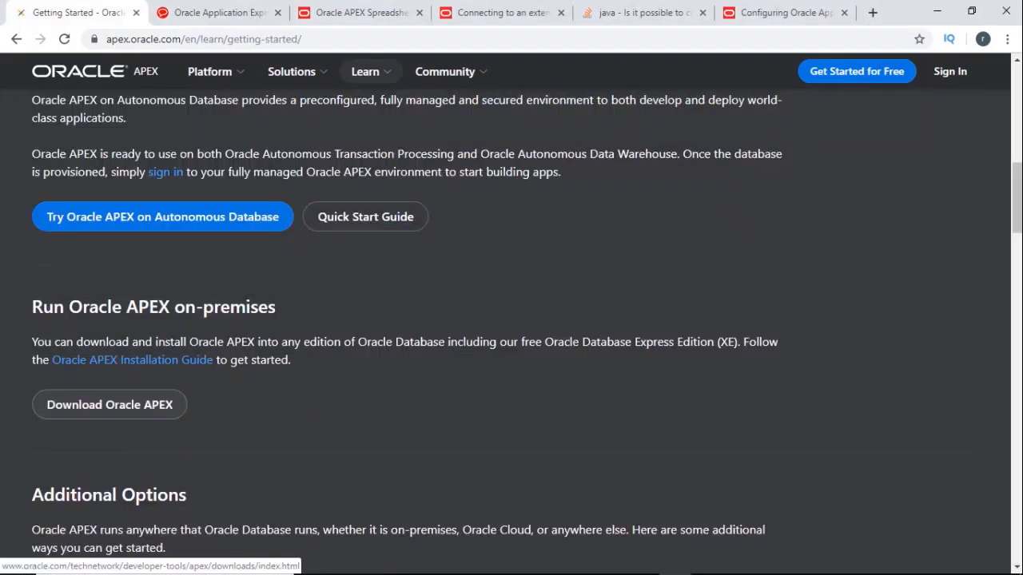
{"action": "left_click", "coordinate": [110, 404]}
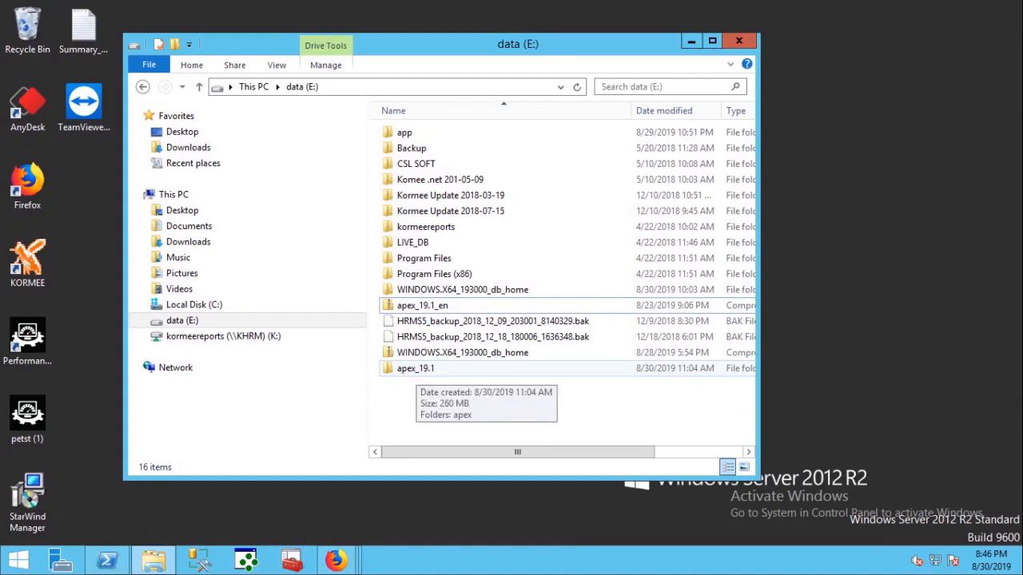
- Open the apex folder inside apex_19.1 on drive E: and select its path
{"action": "double_click", "coordinate": [416, 368]}
{"action": "double_click", "coordinate": [406, 133]}
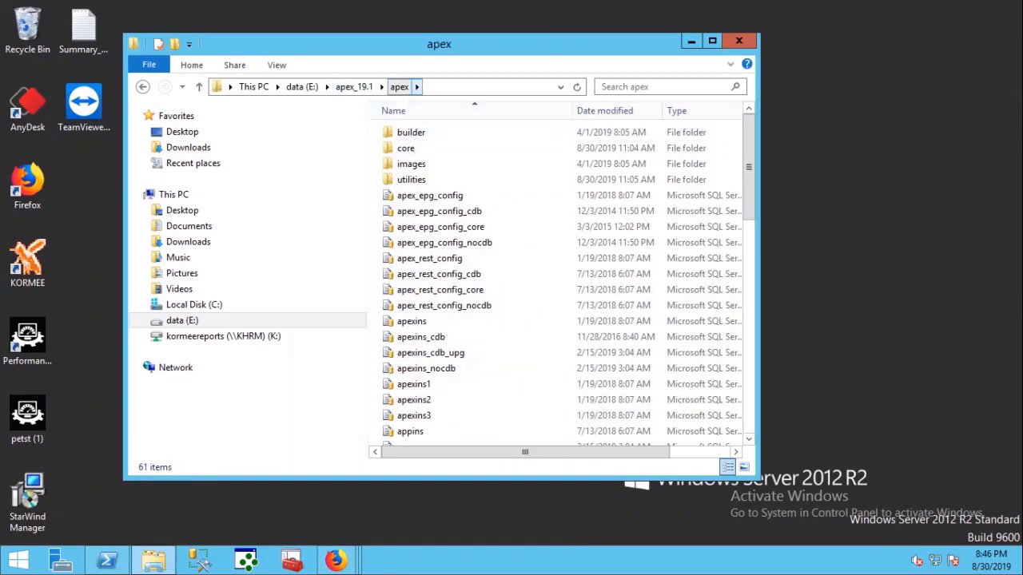
{"action": "left_click", "coordinate": [142, 86]}
{"action": "double_click", "coordinate": [406, 132]}
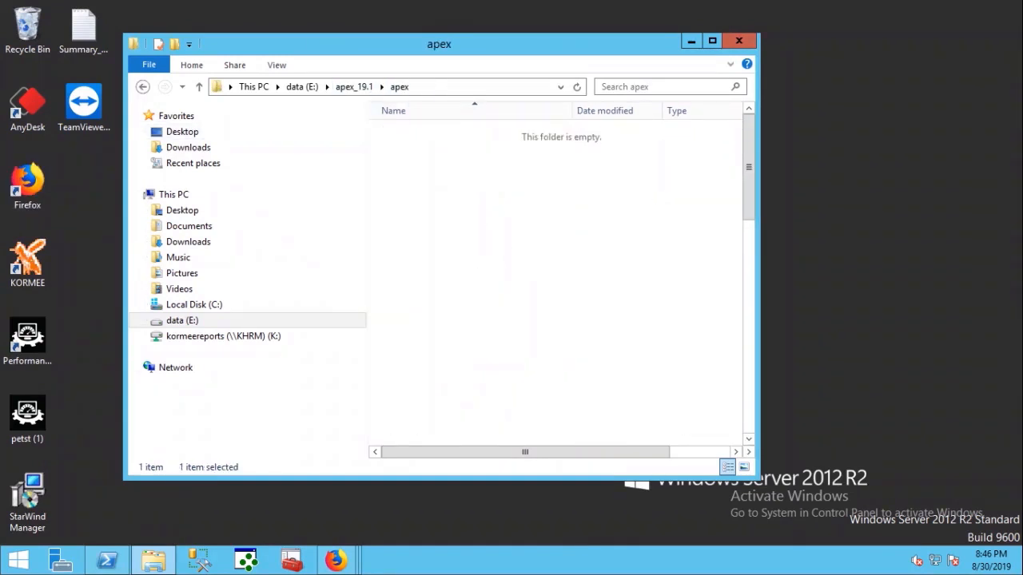
{"action": "left_click", "coordinate": [472, 87]}
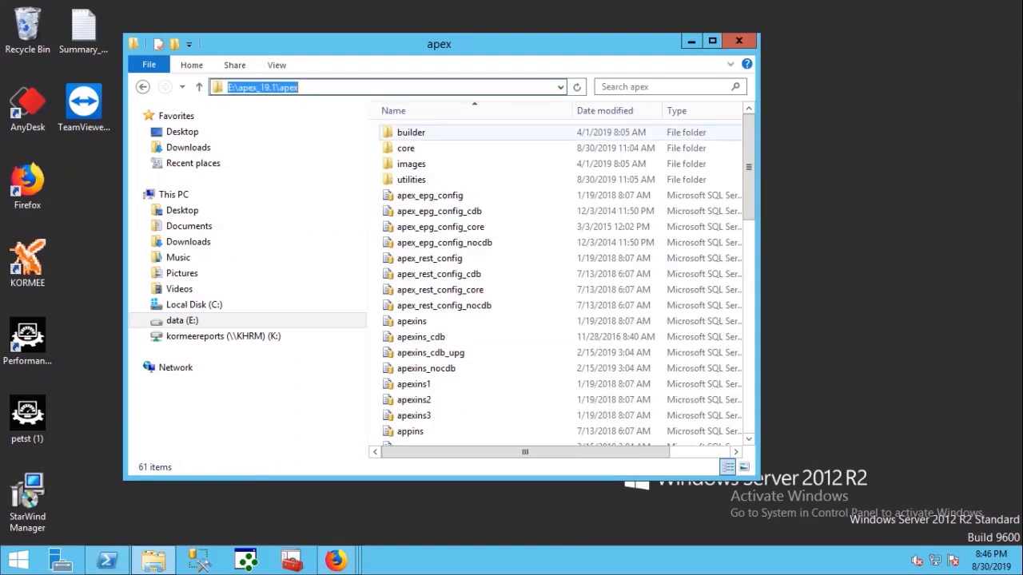
- Launch Windows PowerShell as Administrator from the taskbar
{"action": "mouse_move", "coordinate": [107, 560]}
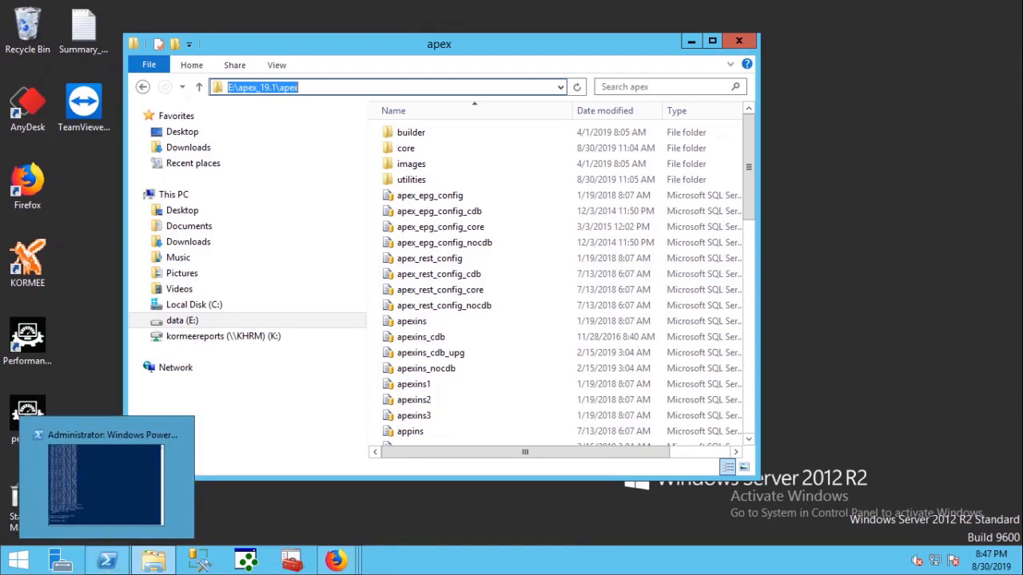
{"action": "right_click", "coordinate": [107, 560]}
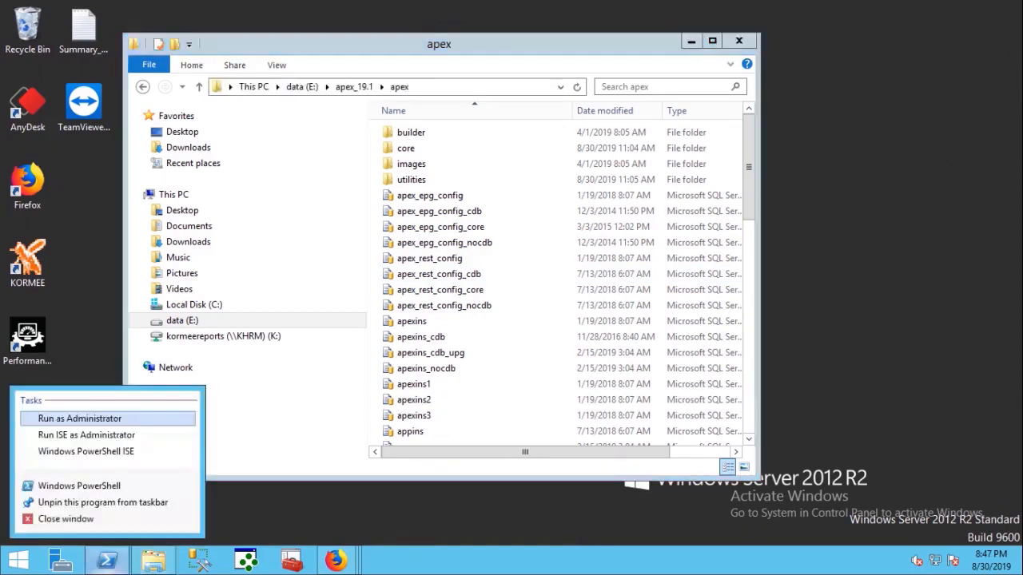
{"action": "left_click", "coordinate": [64, 418]}
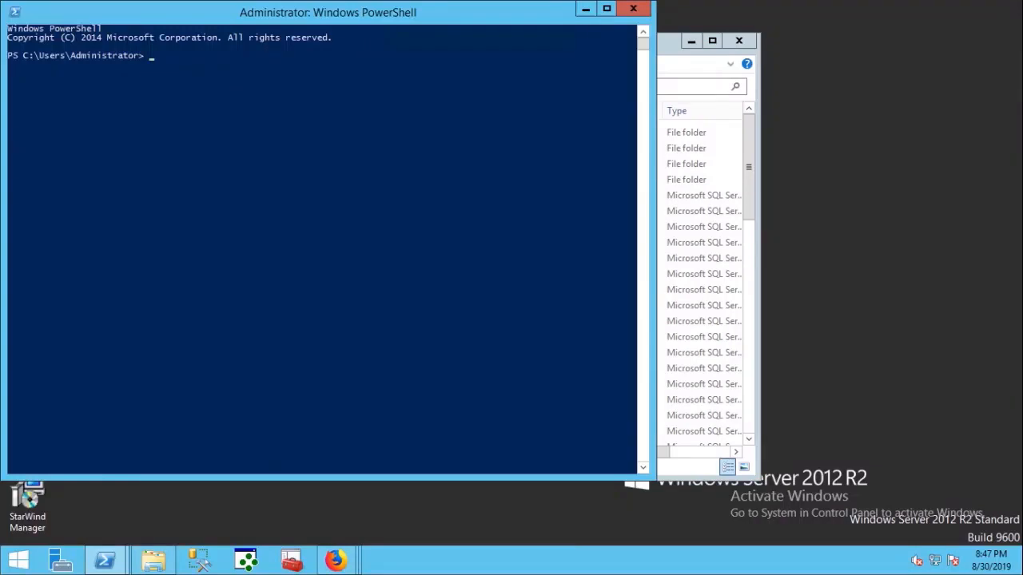
{"action": "left_click_drag", "start_coordinate": [328, 12], "coordinate": [350, 100]}
- Copy the E:\apex_19.1\apex path from the address bar into PowerShell
{"action": "left_click", "coordinate": [438, 44]}
{"action": "left_click", "coordinate": [485, 88]}
{"action": "right_click", "coordinate": [484, 88]}
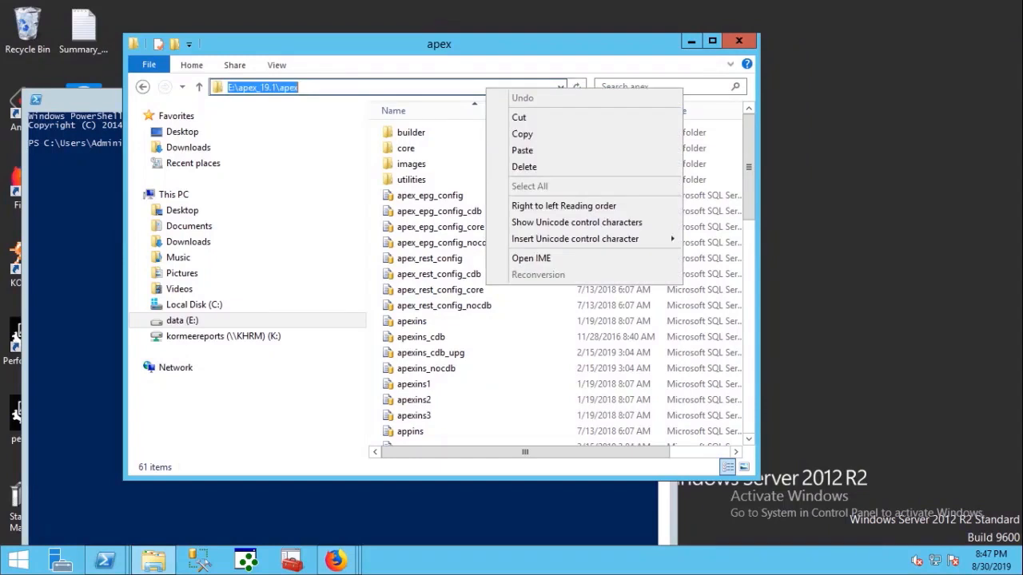
{"action": "left_click", "coordinate": [522, 133]}
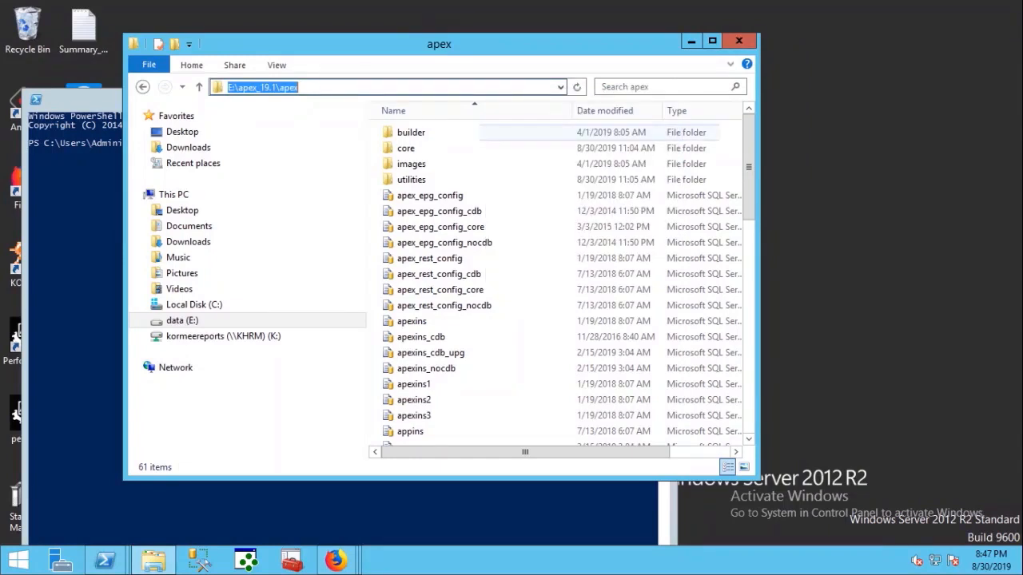
{"action": "left_click", "coordinate": [76, 172]}
- Change the PowerShell directory to E:\apex_19.1\apex
{"action": "right_click", "coordinate": [76, 172]}
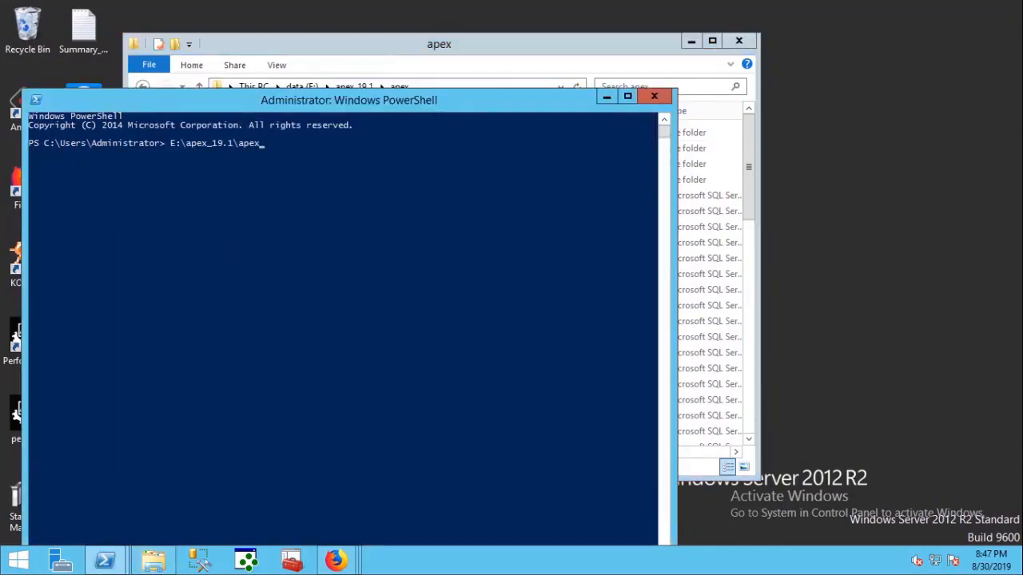
{"action": "key", "text": "Return"}
{"action": "type", "text": "c"}
{"action": "type", "text": "d E:\\apex_19.1\\apex"}
{"action": "key", "text": "Return"}
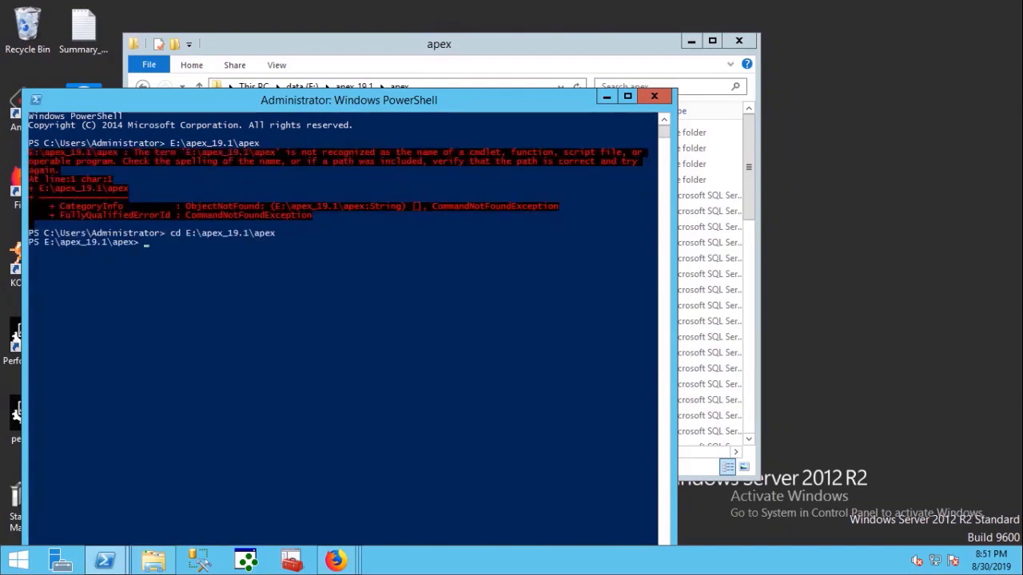
- Start SQL*Plus and log in as 'sys as sysdba' with the password
{"action": "type", "text": "sqlplus"}
{"action": "key", "text": "Return"}
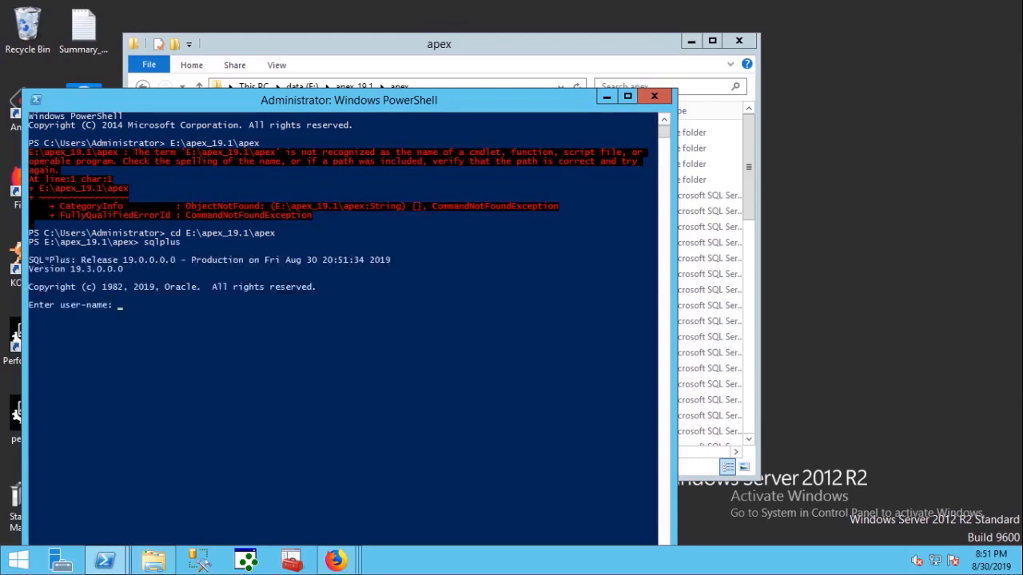
{"action": "type", "text": "sys as sysdba"}
{"action": "key", "text": "Return"}
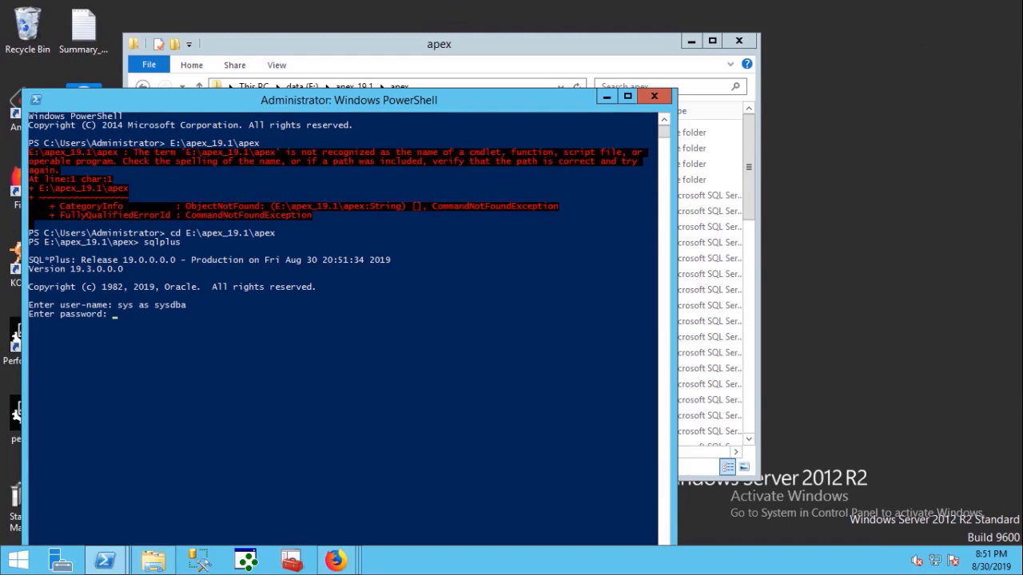
{"action": "key", "text": "Return"}
{"action": "left_click", "coordinate": [125, 377]}
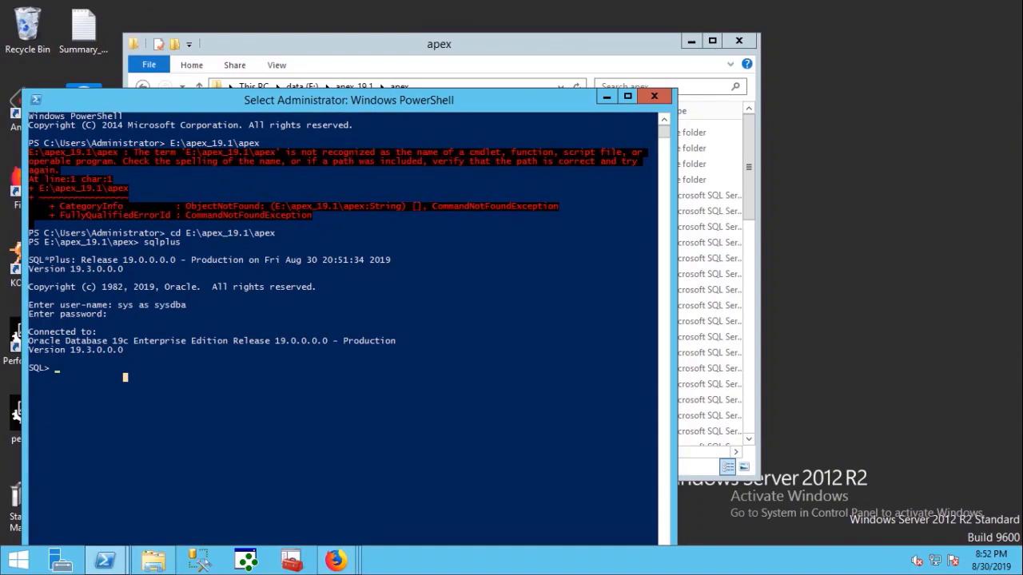
- Switch to the ORCLPDB container and confirm dba_registry reports APEX 19.1.0.00.15
{"action": "type", "text": "select version fr"}
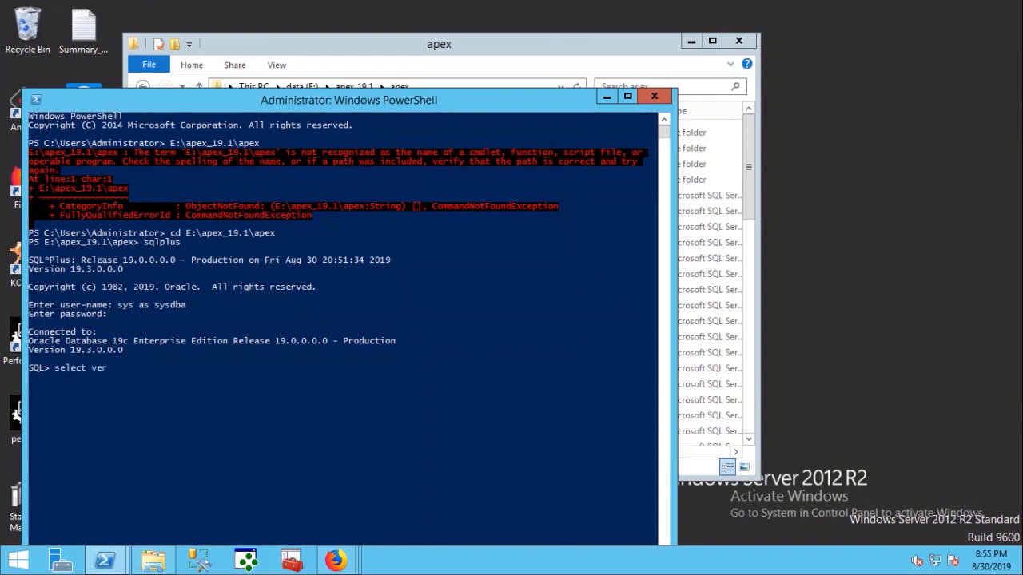
{"action": "type", "text": "om dba_registry where comp_id ='APEX';"}
{"action": "key", "text": "Return"}
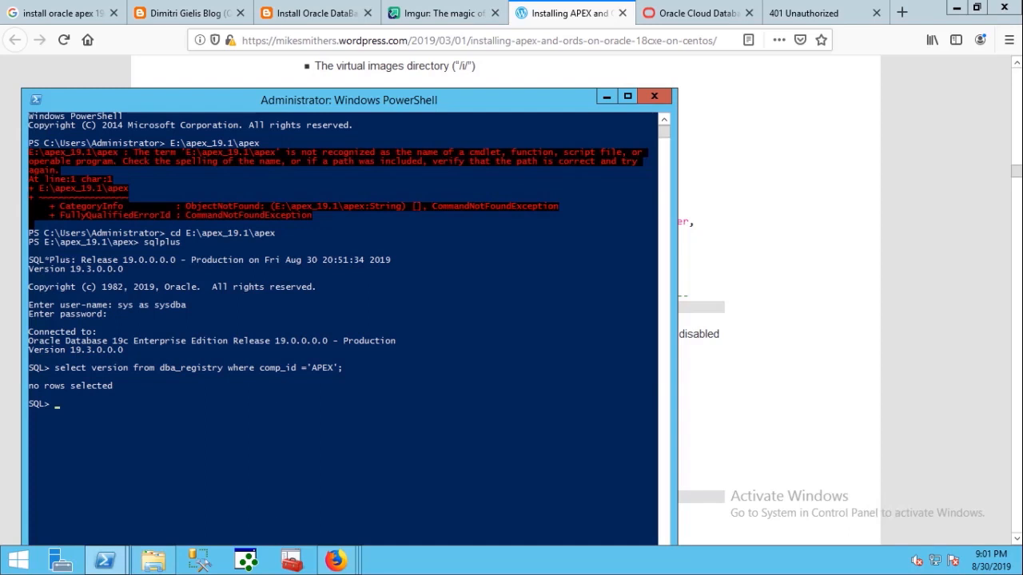
{"action": "type", "text": "ALTER SESSION SET CONTAINER=ORCLPDB;"}
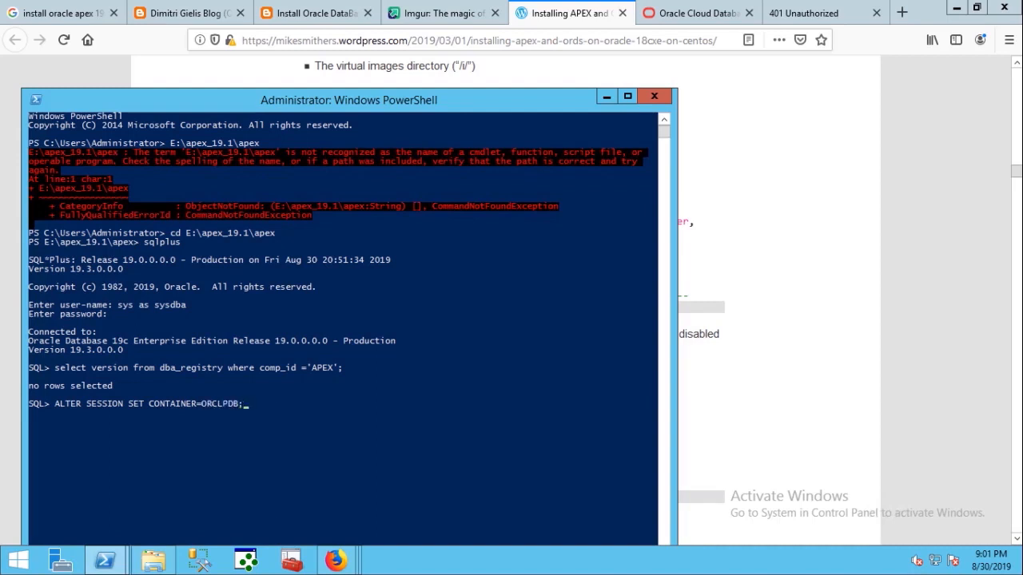
{"action": "key", "text": "Return"}
{"action": "key", "text": "Up"}
{"action": "key", "text": "Up"}
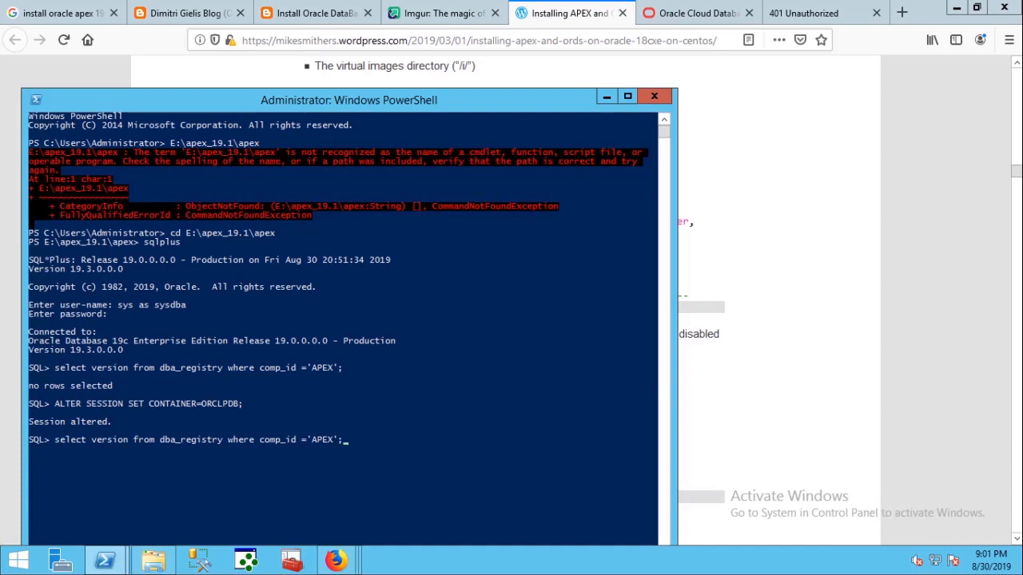
{"action": "key", "text": "Return"}
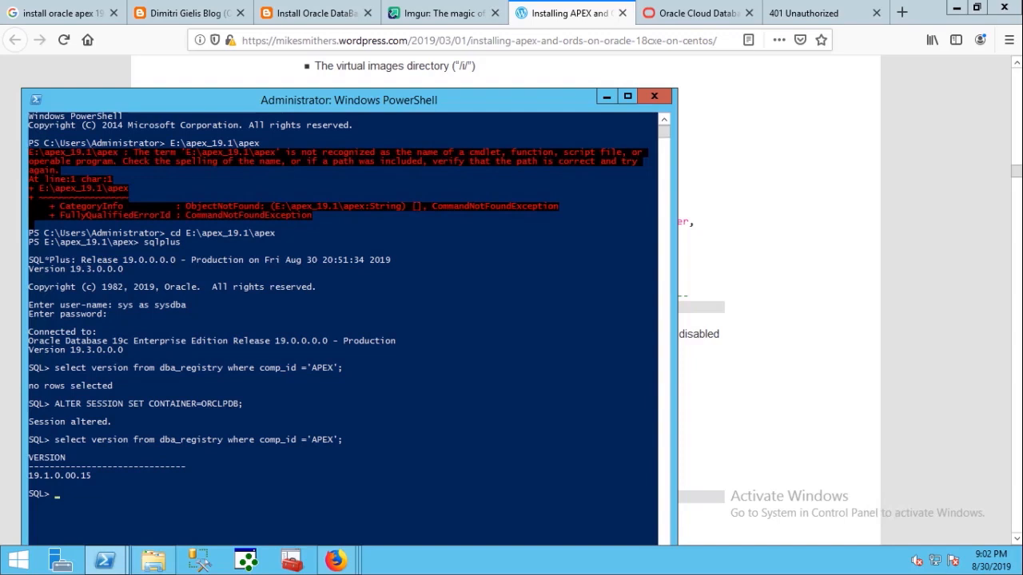
{"action": "type", "text": "@APXREMOV.SQL"}
{"action": "key", "text": "Return"}
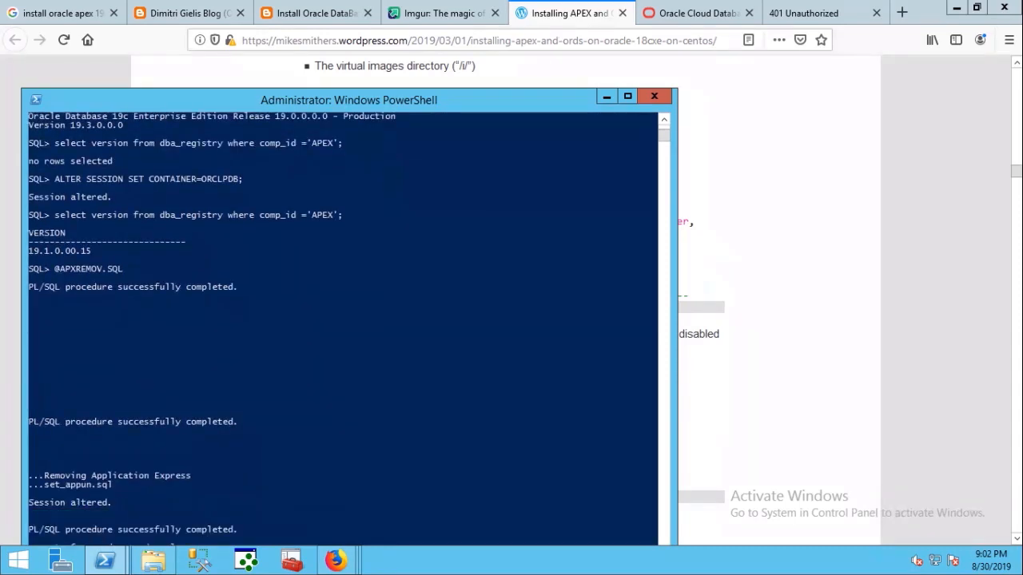
{"action": "left_click_drag", "start_coordinate": [399, 99], "coordinate": [406, 66]}
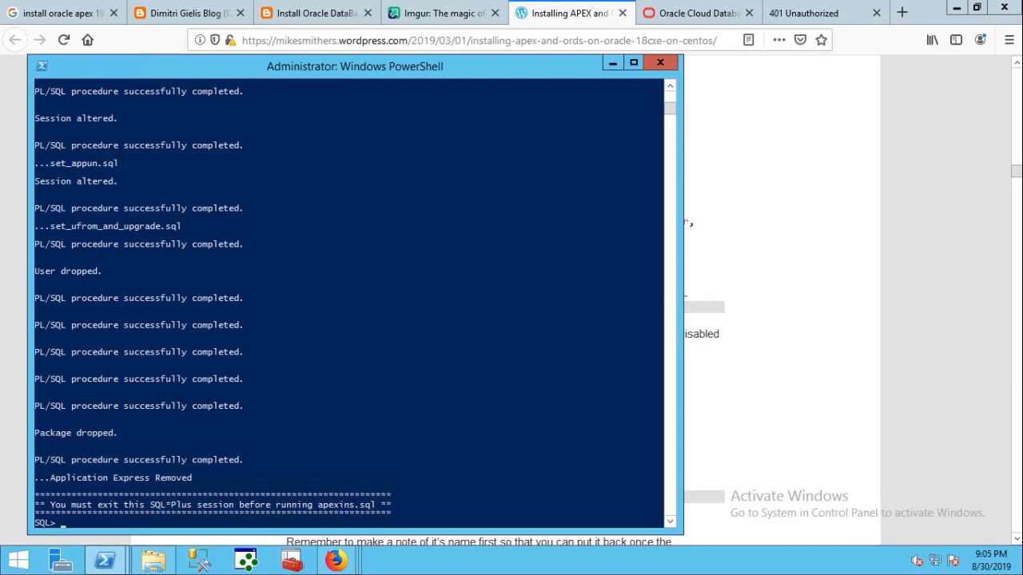
{"action": "type", "text": "EXIT"}
{"action": "key", "text": "Return"}
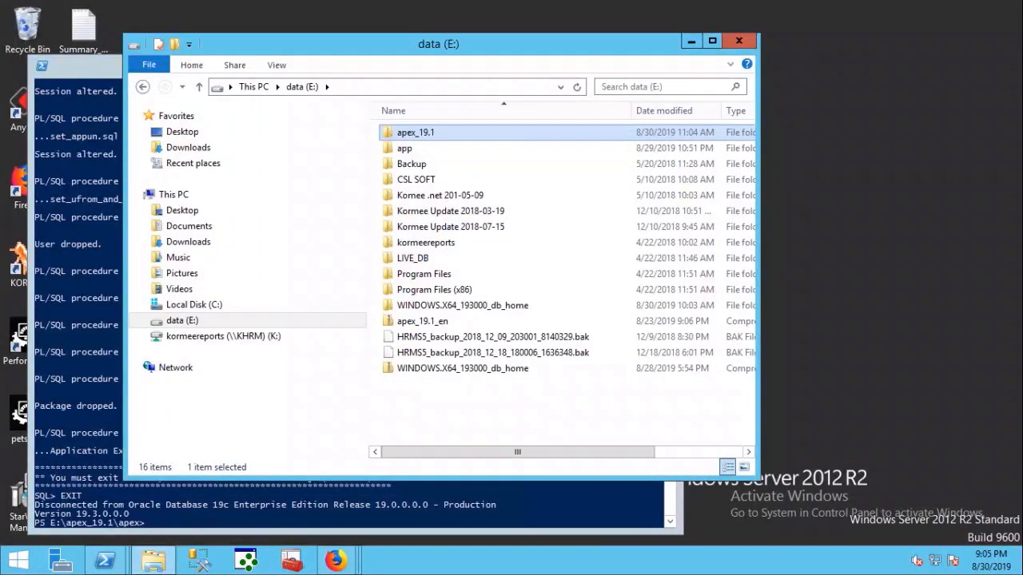
- Delete the old apex_19.1 folder, closing the console that locked it
{"action": "right_click", "coordinate": [409, 136]}
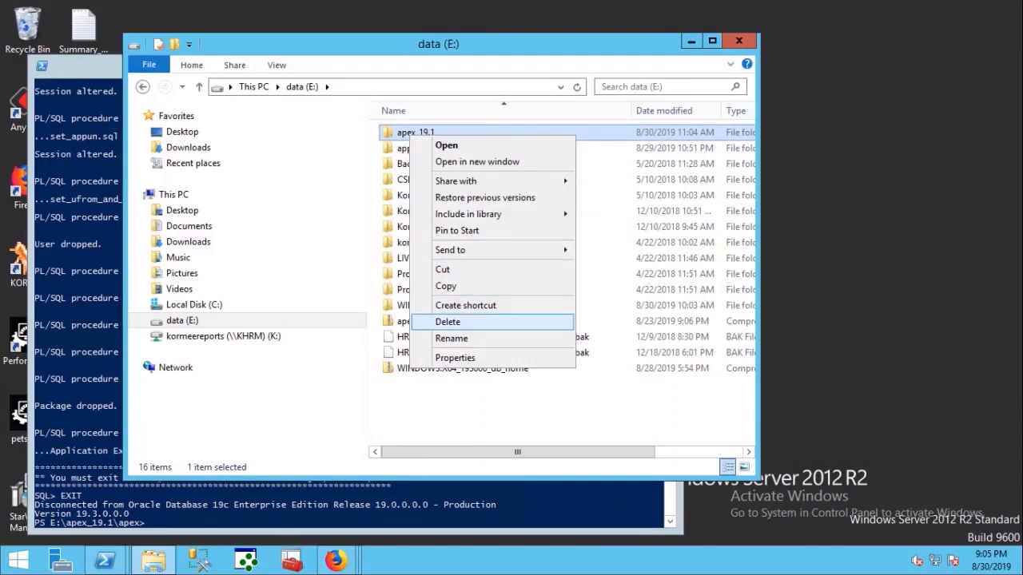
{"action": "key", "text": "Escape"}
{"action": "key", "text": "Delete"}
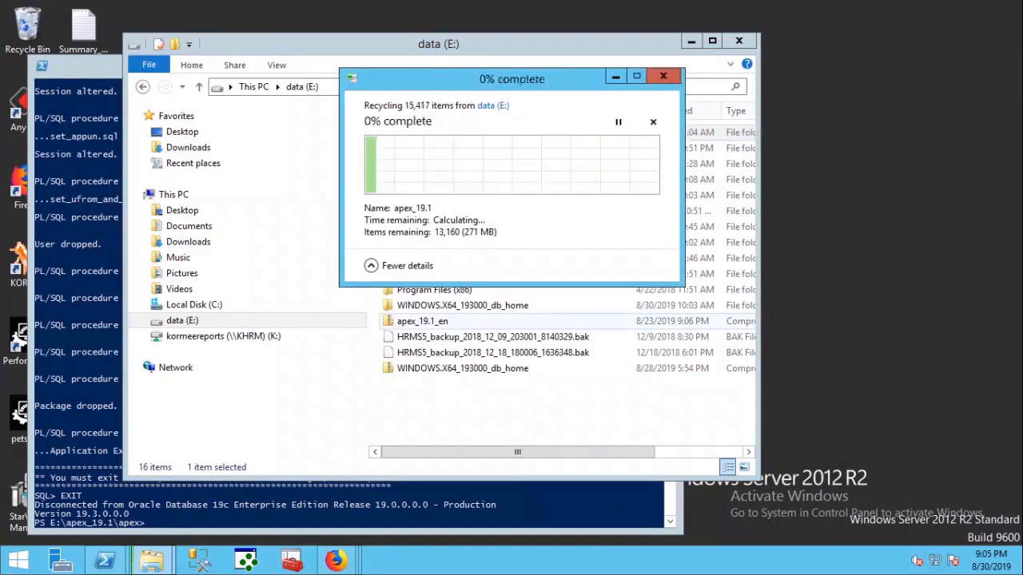
{"action": "left_click", "coordinate": [105, 561]}
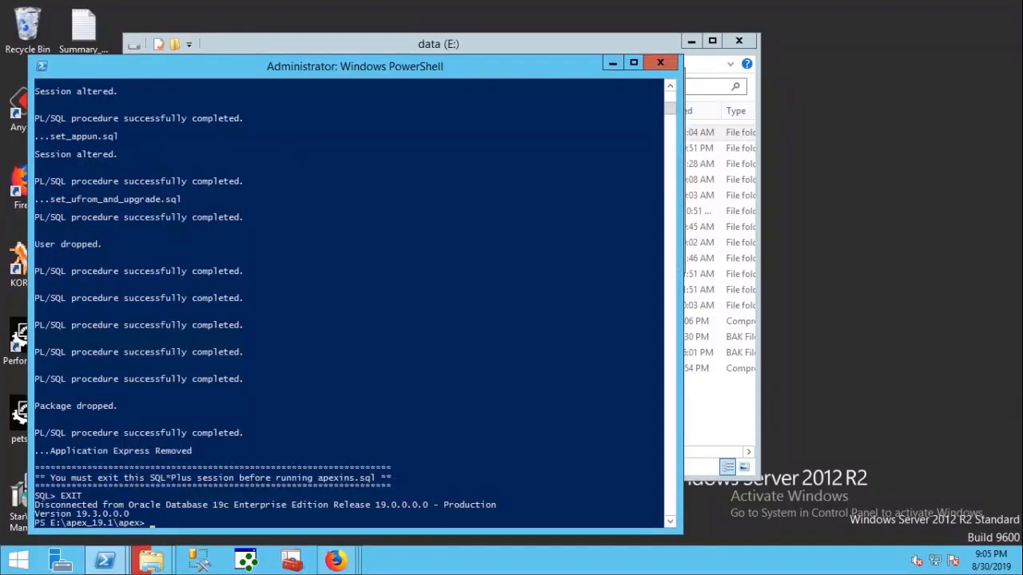
{"action": "left_click", "coordinate": [662, 63]}
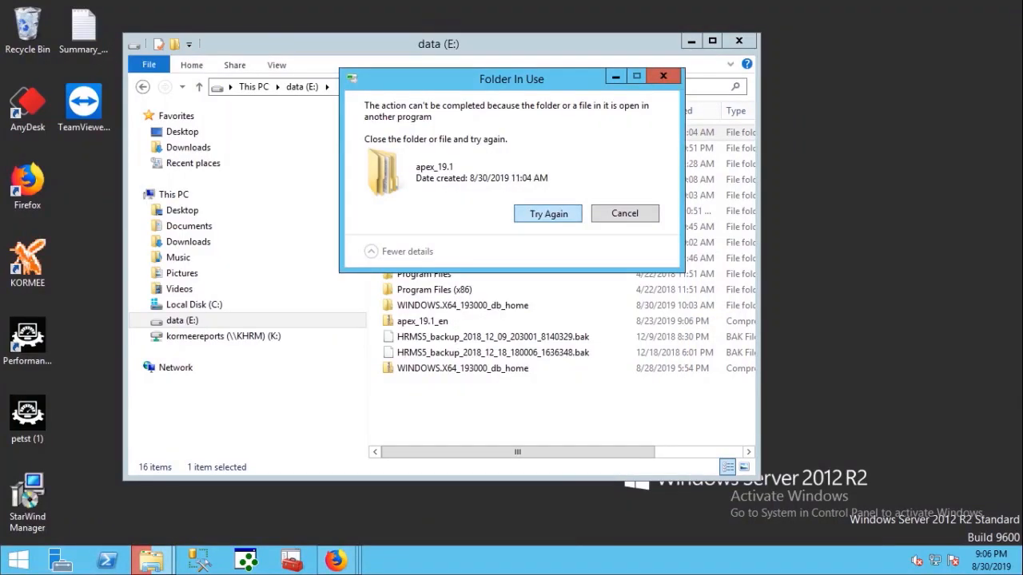
{"action": "key", "text": "Return"}
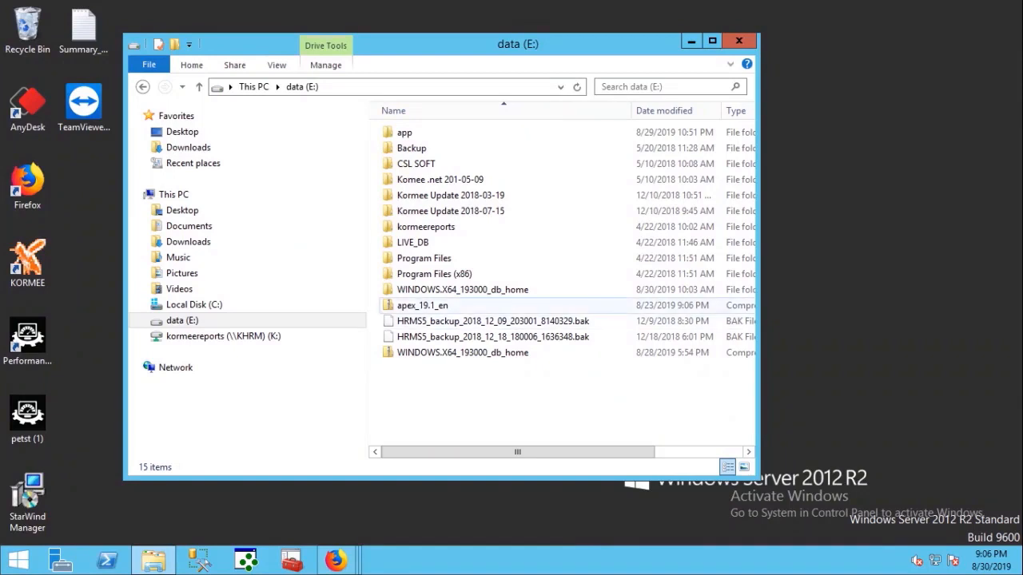
- Extract the apex_19.1_en archive into E:\apex_19.1
{"action": "left_click", "coordinate": [404, 306]}
{"action": "right_click", "coordinate": [404, 305]}
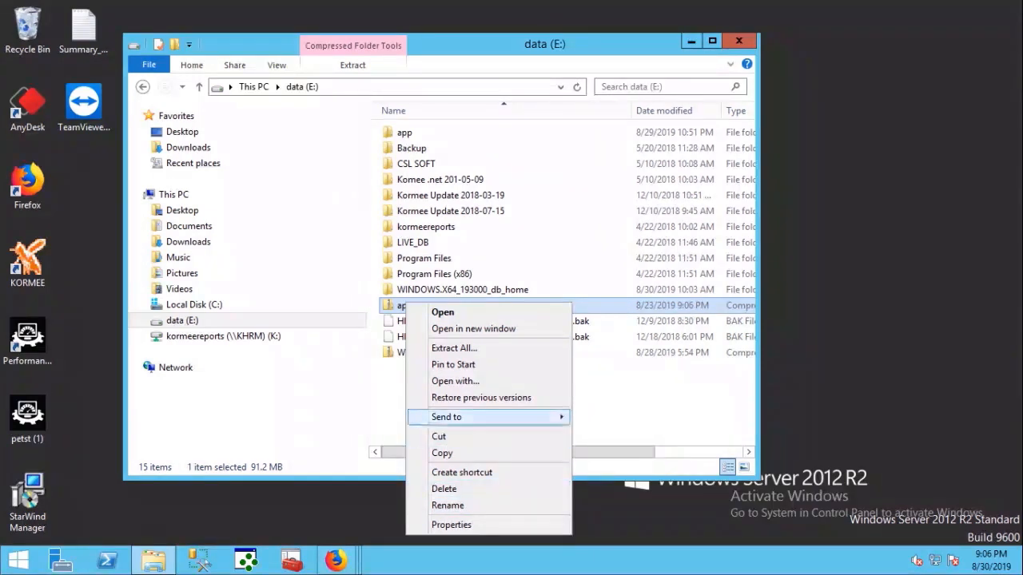
{"action": "left_click", "coordinate": [455, 349]}
{"action": "key", "text": "End"}
{"action": "key", "text": "BackSpace"}
{"action": "key", "text": "BackSpace"}
{"action": "key", "text": "BackSpace"}
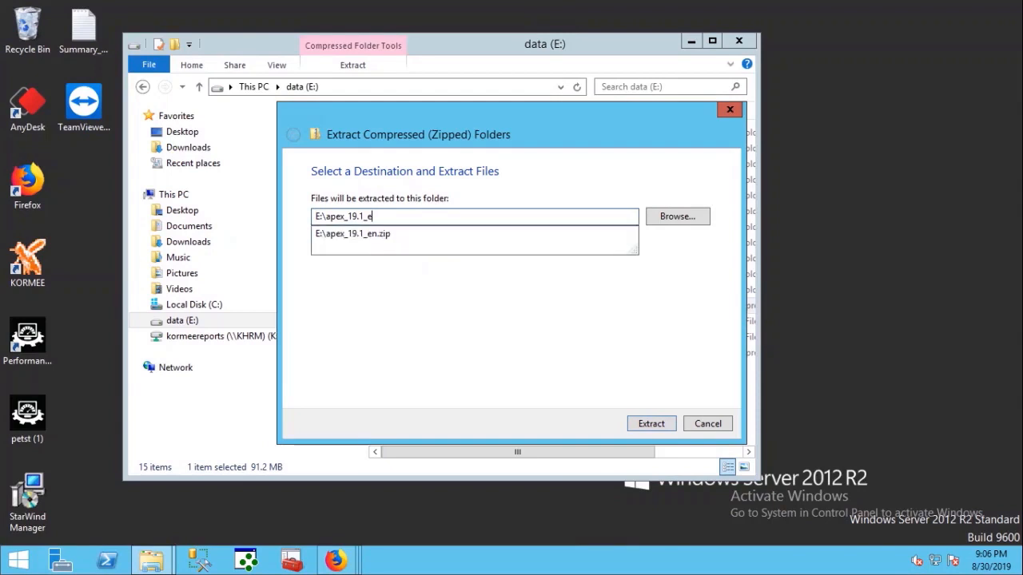
{"action": "left_click", "coordinate": [651, 424]}
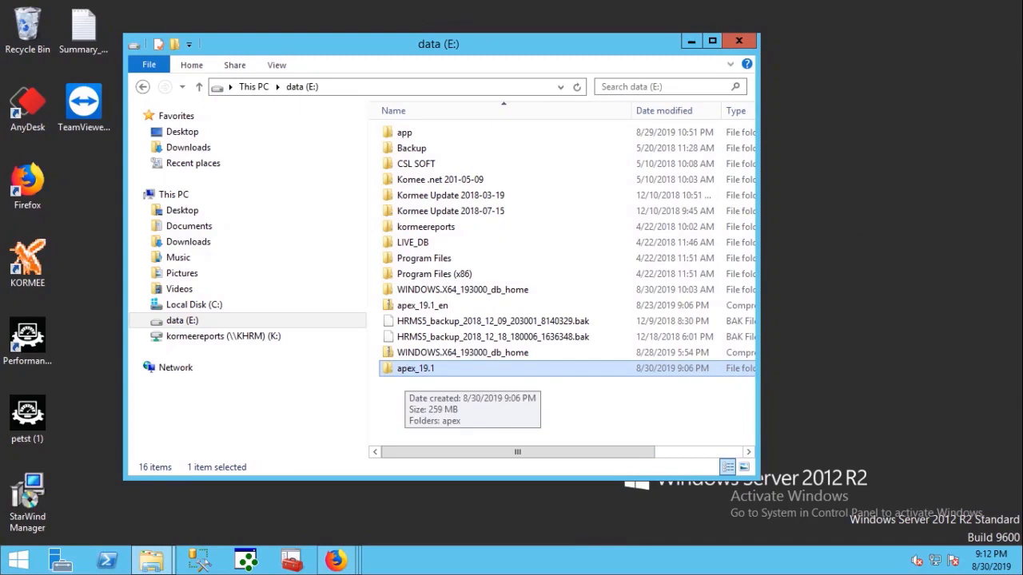
- Open a new administrator PowerShell and change into .\apex_19.1\apex
{"action": "left_click", "coordinate": [18, 561]}
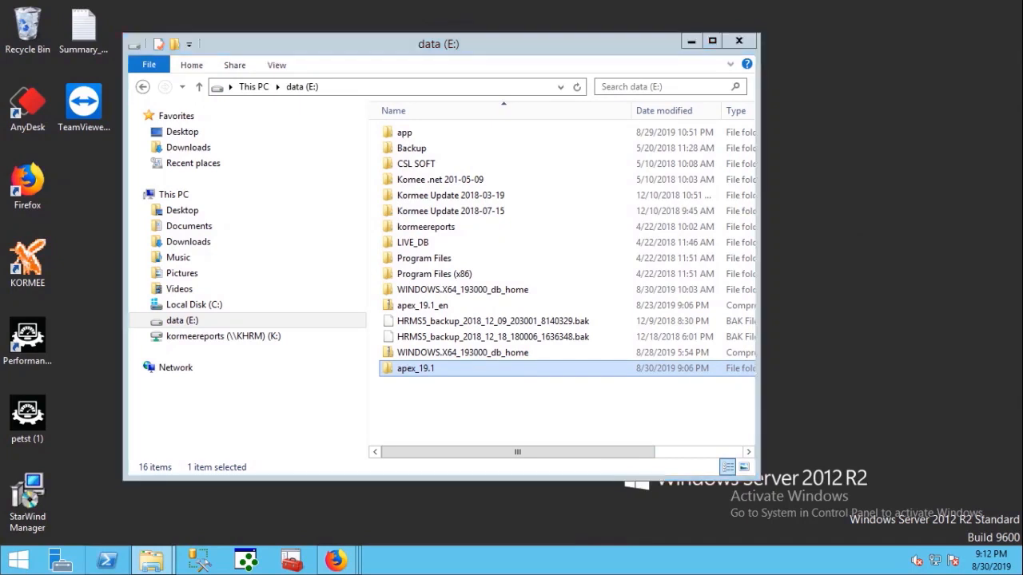
{"action": "right_click", "coordinate": [108, 560]}
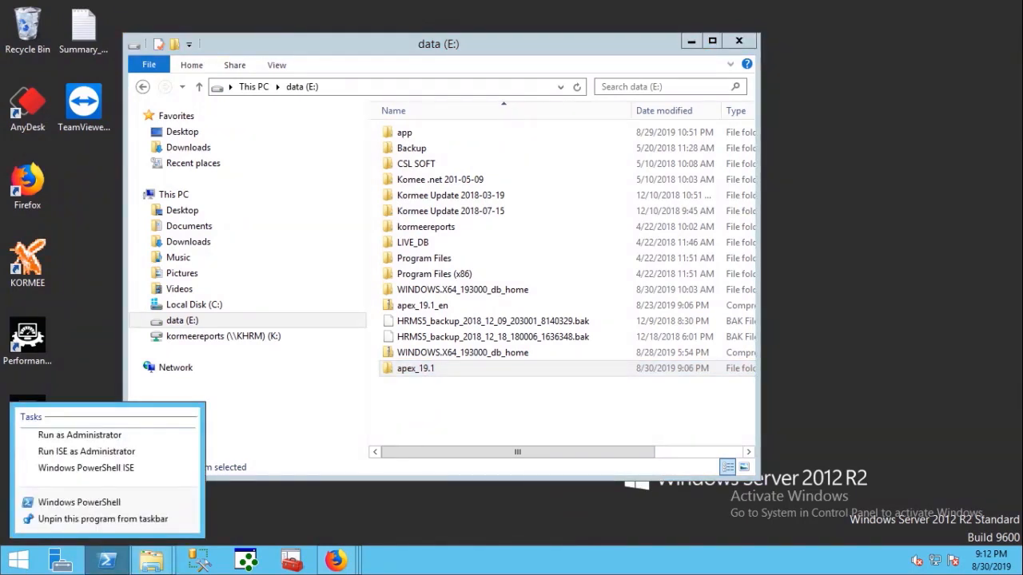
{"action": "left_click", "coordinate": [79, 435]}
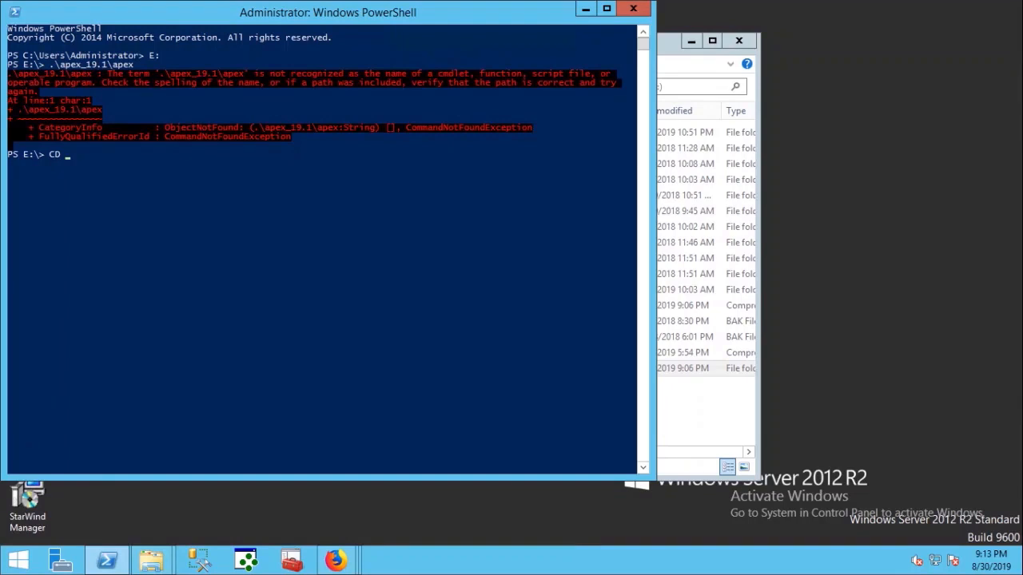
{"action": "type", "text": ".\\apex_19.1\\apex"}
{"action": "key", "text": "Return"}
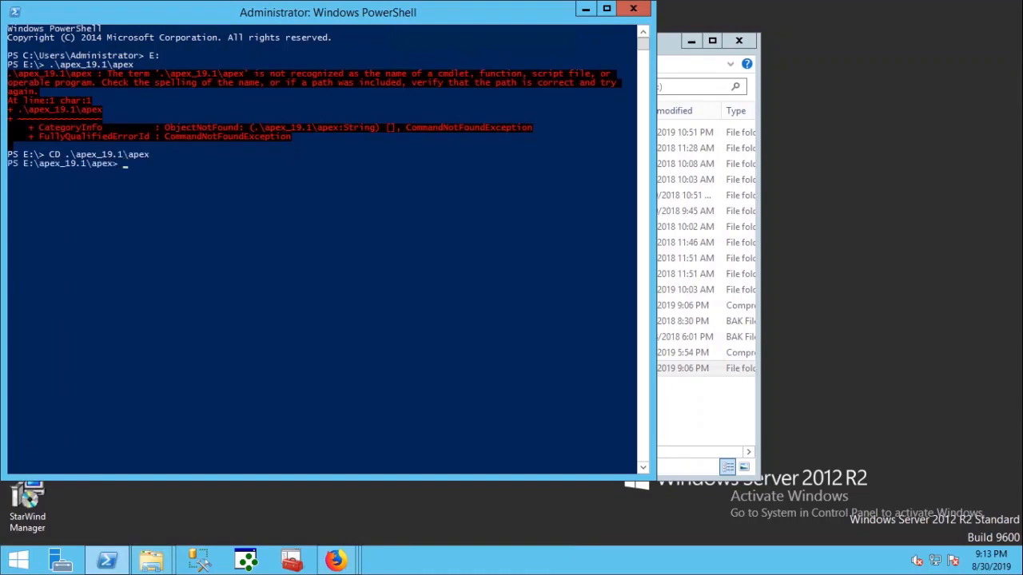
- Start SQL*Plus and connect as SYS AS SYSDBA
{"action": "type", "text": "SQLPLUS"}
{"action": "key", "text": "Return"}
{"action": "type", "text": "SYS AS SYSDBA"}
{"action": "key", "text": "Return"}
{"action": "key", "text": "Return"}
{"action": "key", "text": "Up"}
- Set the session container to ORCLPDB after the failed 'APEX' attempt
{"action": "key", "text": "BackSpace"}
{"action": "key", "text": "Escape"}
{"action": "type", "text": "alter ses"}
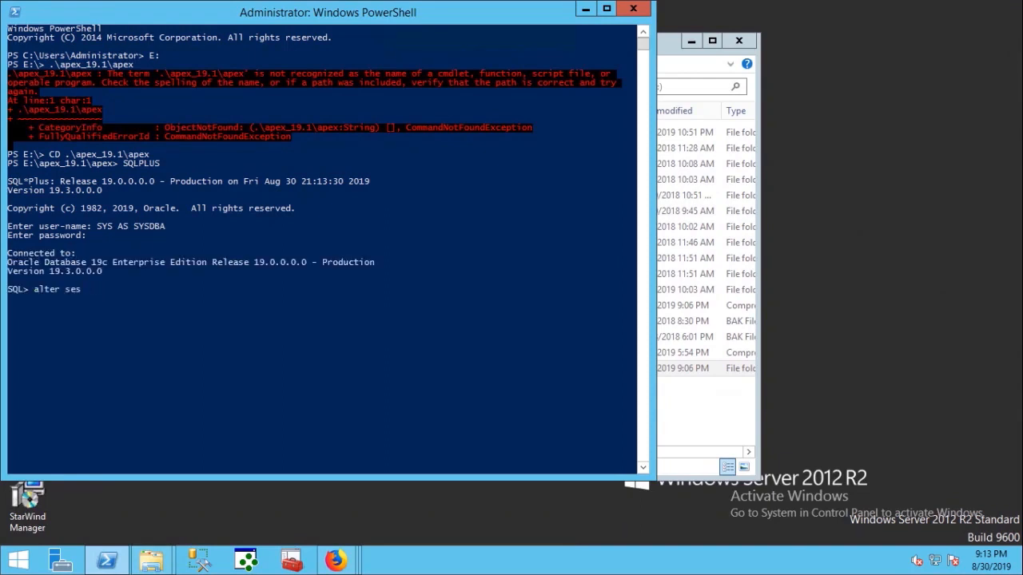
{"action": "type", "text": "sion set container='APEX';"}
{"action": "key", "text": "Return"}
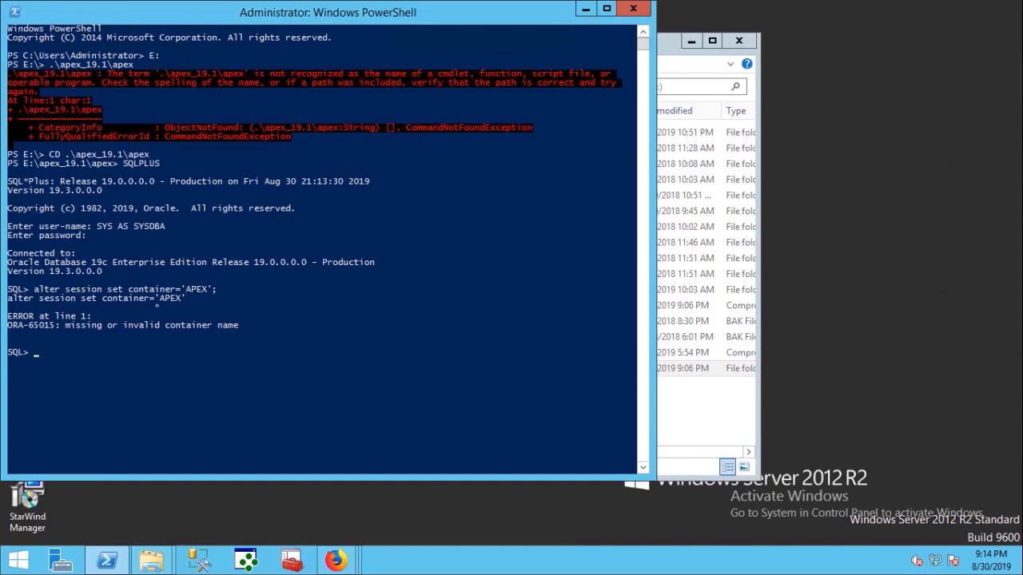
{"action": "key", "text": "Up"}
{"action": "key", "text": "BackSpace"}
{"action": "key", "text": "BackSpace"}
{"action": "key", "text": "BackSpace"}
{"action": "key", "text": "BackSpace"}
{"action": "key", "text": "BackSpace"}
{"action": "key", "text": "BackSpace"}
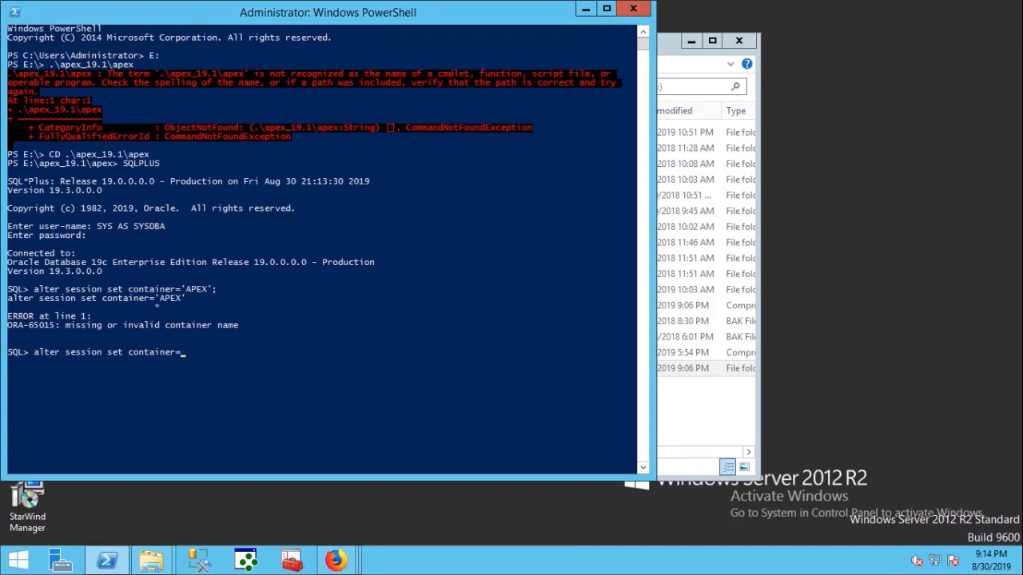
{"action": "type", "text": "ORCLPDB;"}
{"action": "key", "text": "Return"}
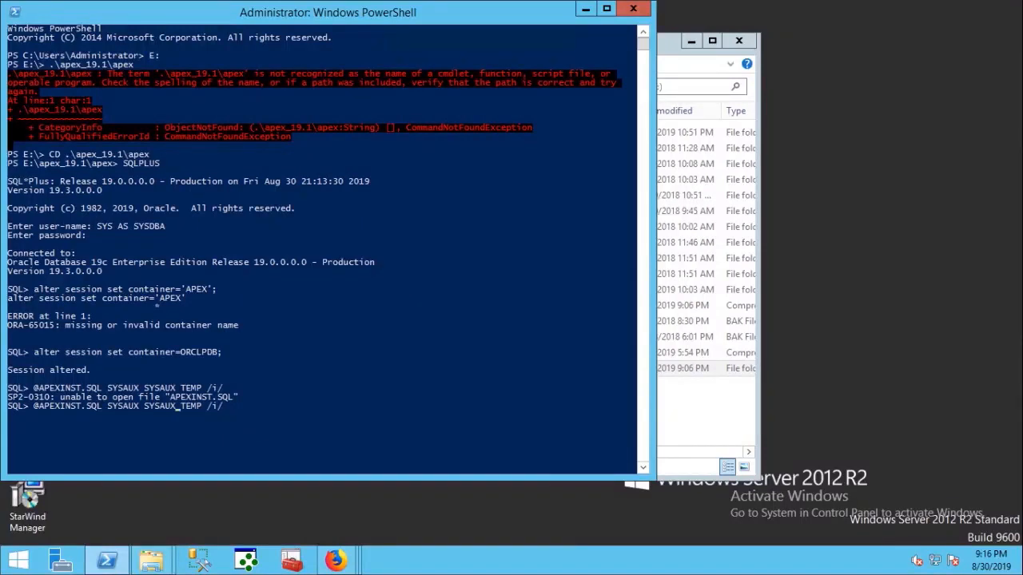
{"action": "key", "text": "Left"}
{"action": "key", "text": "Left"}
{"action": "key", "text": "Left"}
{"action": "key", "text": "Delete"}
{"action": "key", "text": "Return"}
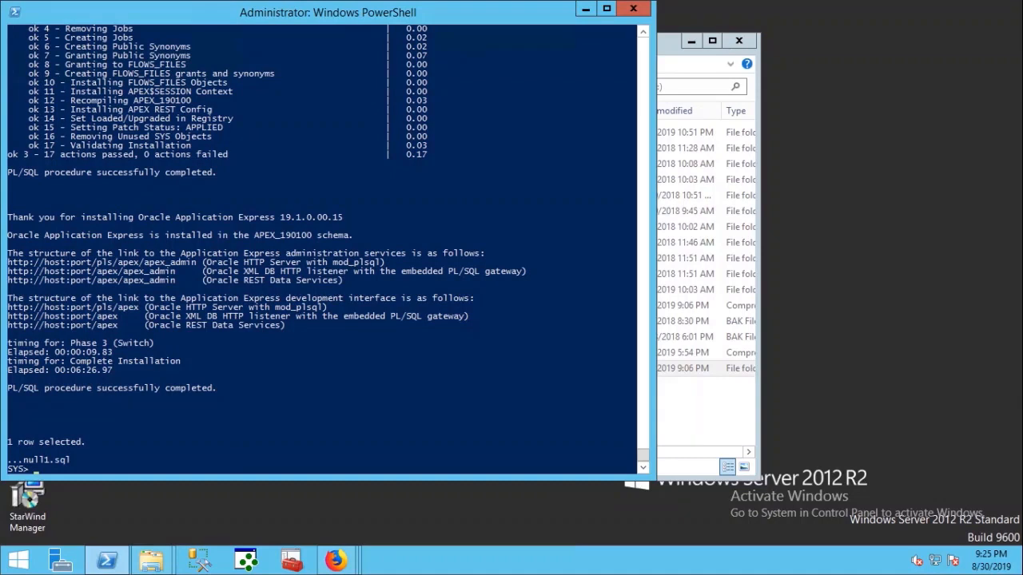
{"action": "type", "text": "@APXCHPWD.SQL"}
{"action": "key", "text": "Return"}
{"action": "key", "text": "Return"}
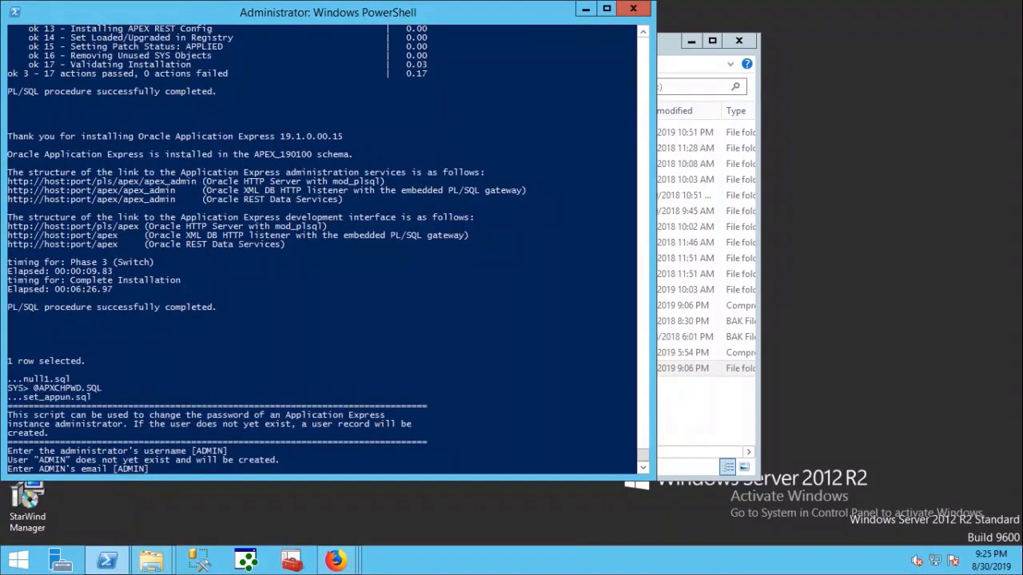
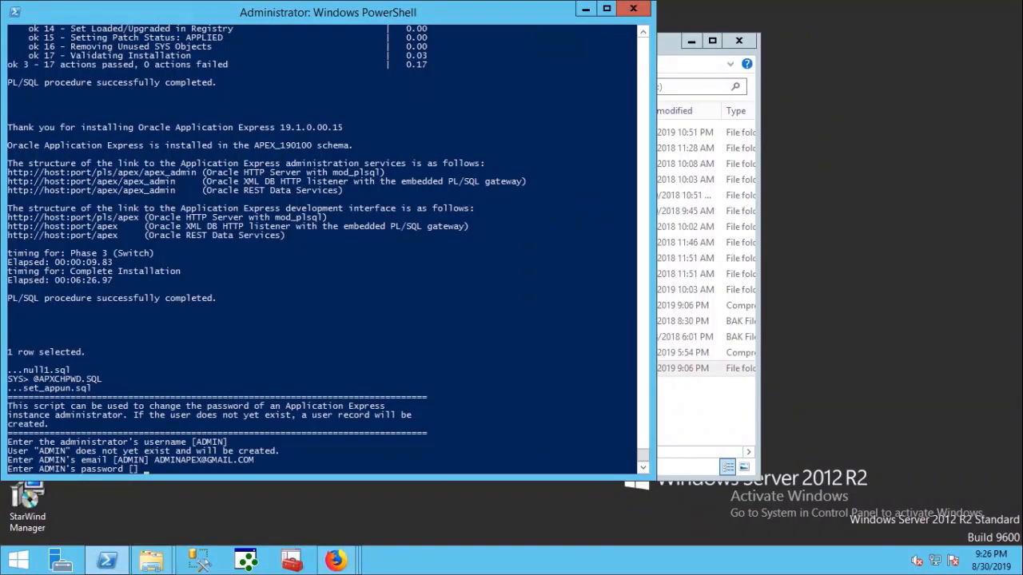
{"action": "key", "text": "Return"}
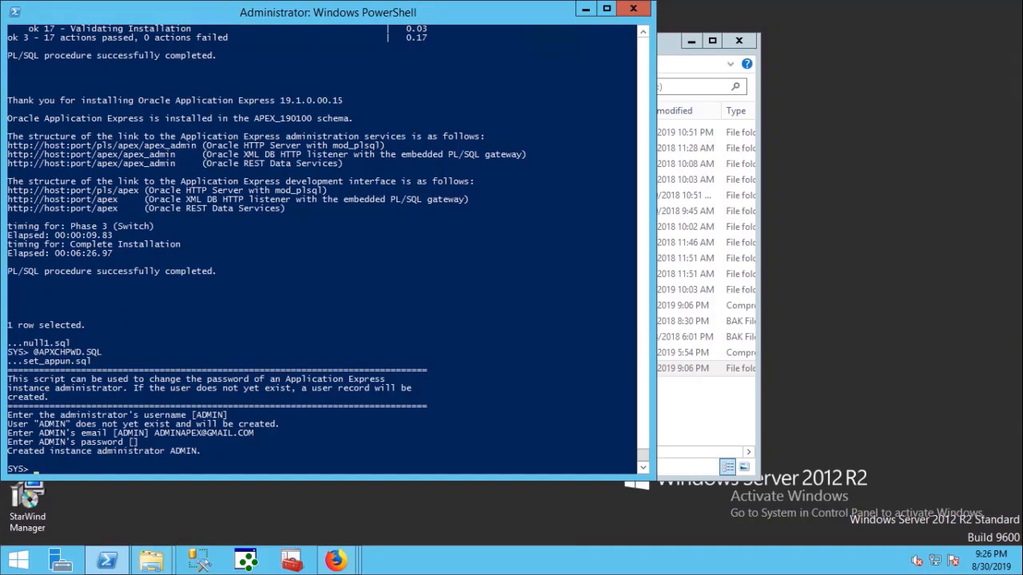
{"action": "type", "text": "@APXLDIMG.SQL E:\\APEX19.1"}
{"action": "key", "text": "Return"}
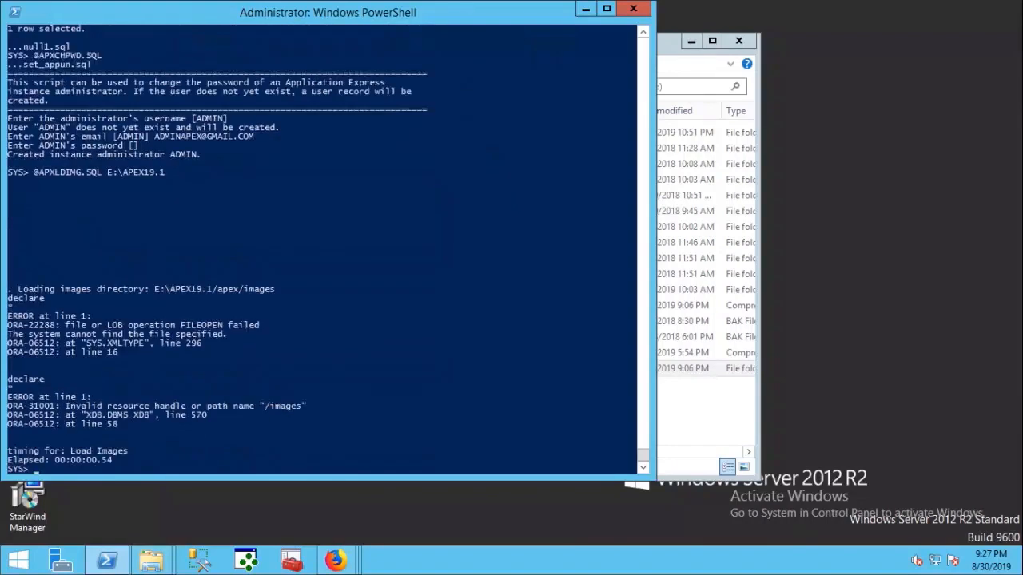
{"action": "type", "text": "@APEX_EPG_CONFIG.SQL E:\\APEX19.1"}
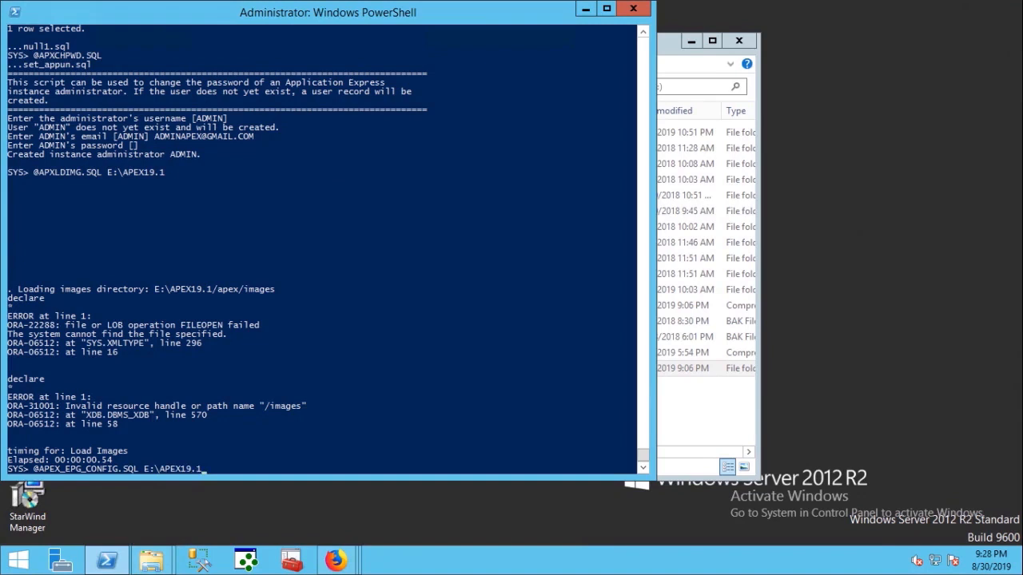
{"action": "key", "text": "Return"}
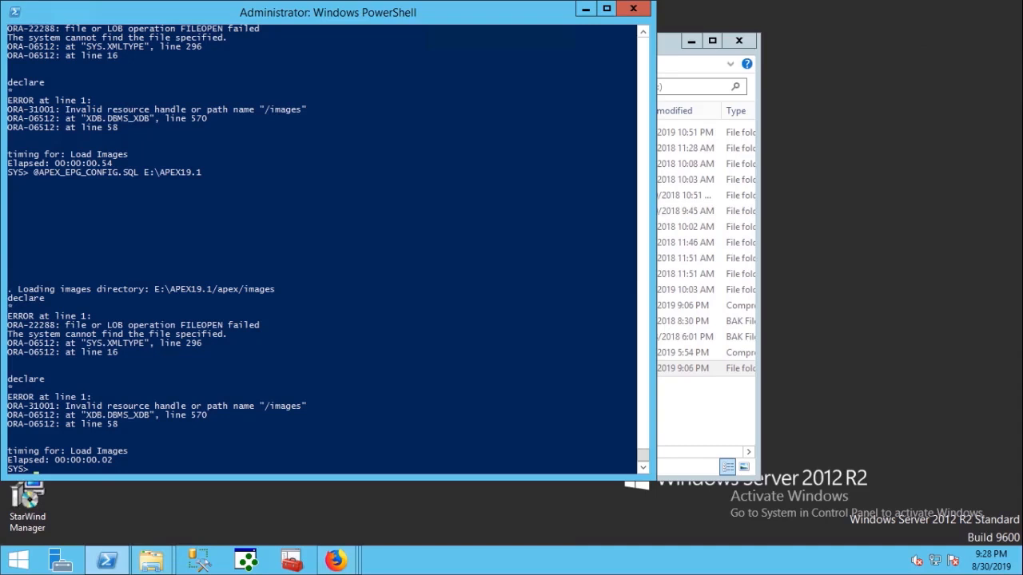
- Check in File Explorer that the APEX files sit in E:\apex_19.1, then return to the console
{"action": "left_click", "coordinate": [704, 411]}
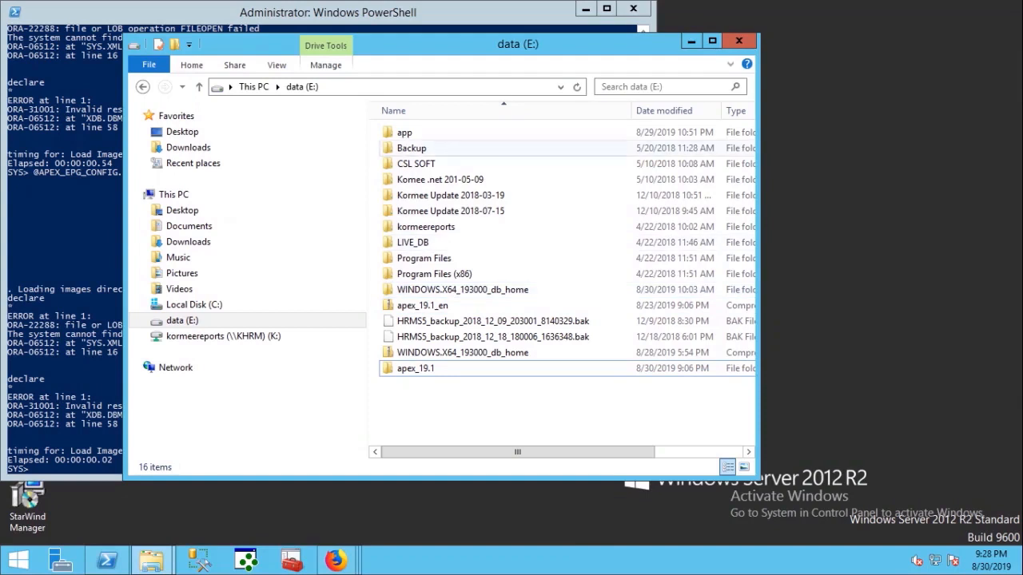
{"action": "left_click", "coordinate": [416, 369]}
{"action": "double_click", "coordinate": [415, 368]}
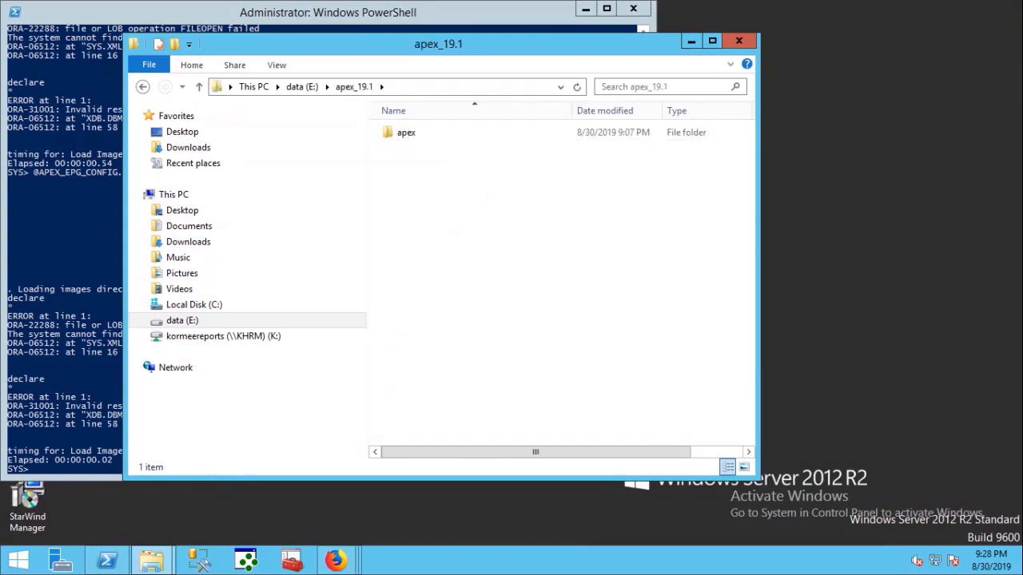
{"action": "left_click", "coordinate": [472, 87]}
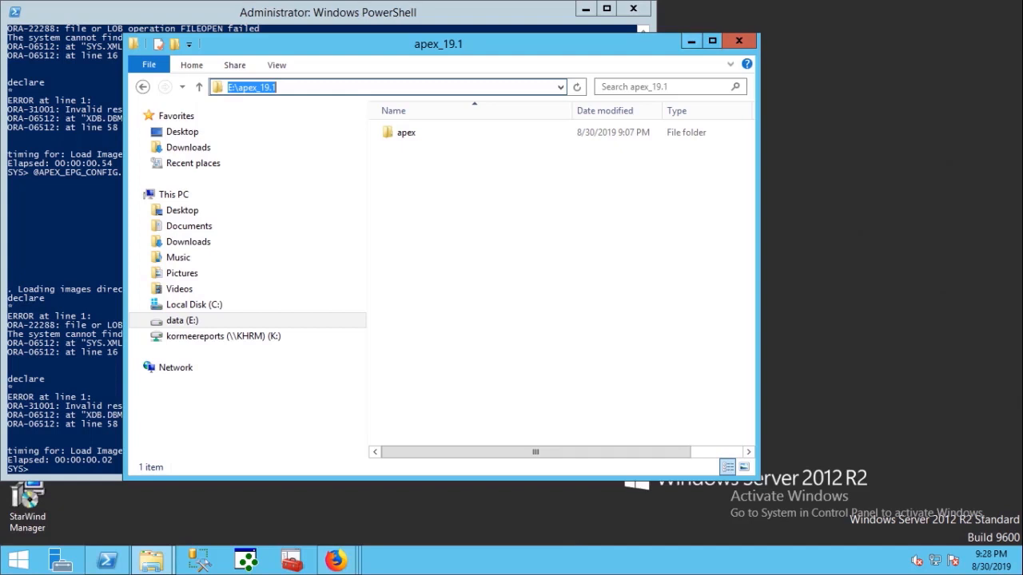
{"action": "left_click", "coordinate": [691, 41]}
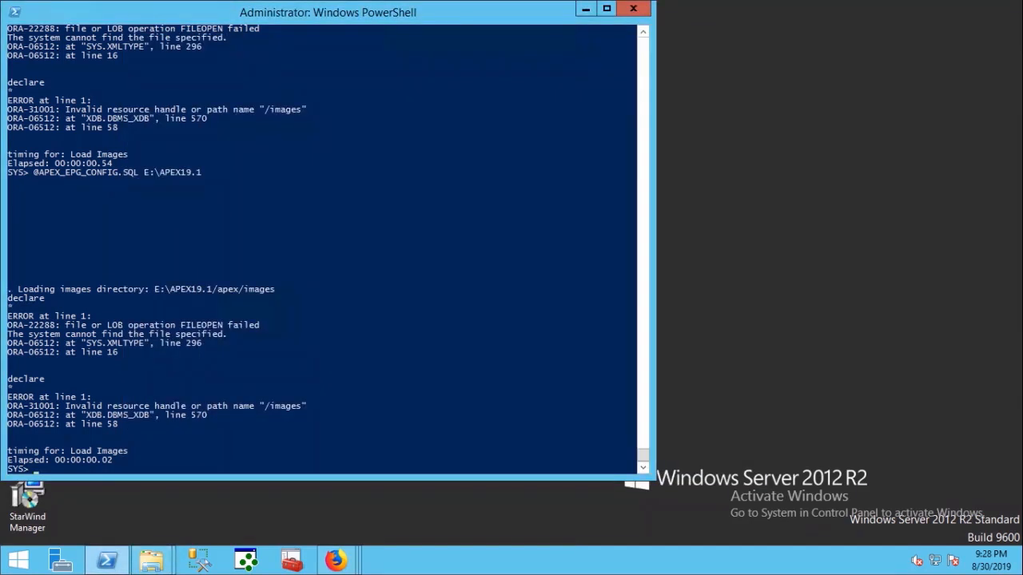
{"action": "key", "text": "Up"}
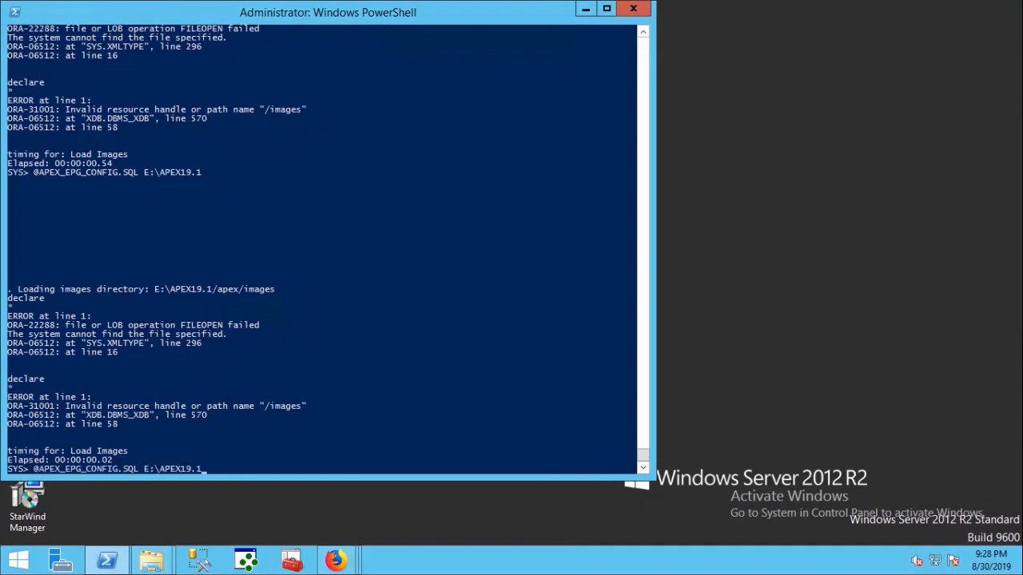
{"action": "key", "text": "Up"}
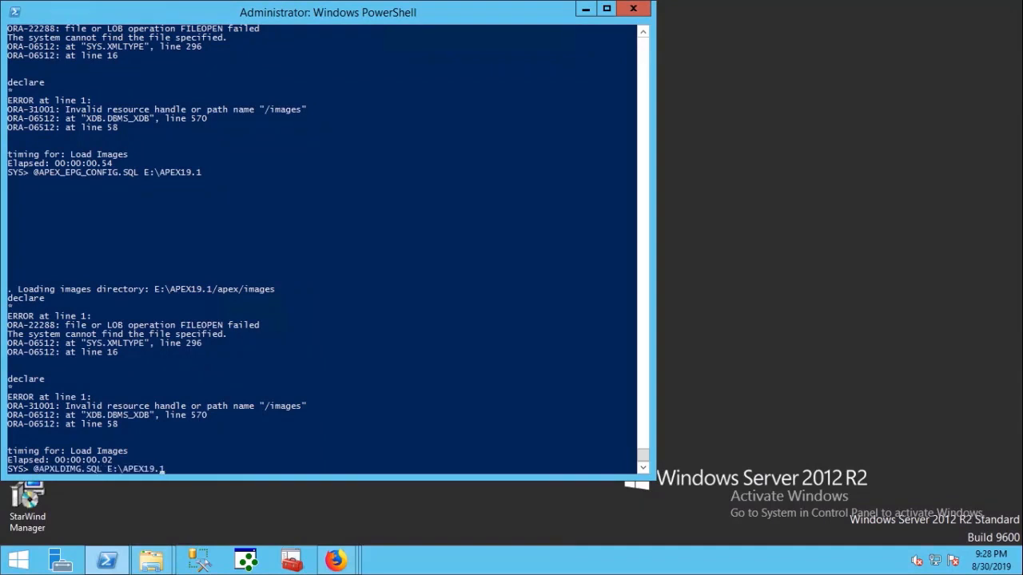
{"action": "type", "text": "_"}
{"action": "key", "text": "Return"}
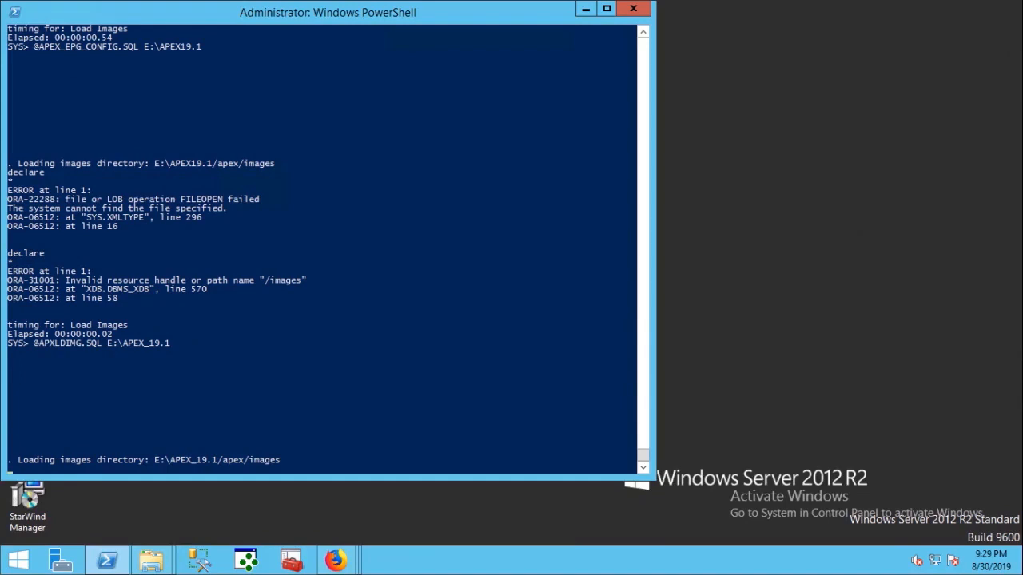
{"action": "mouse_move", "coordinate": [511, 1]}
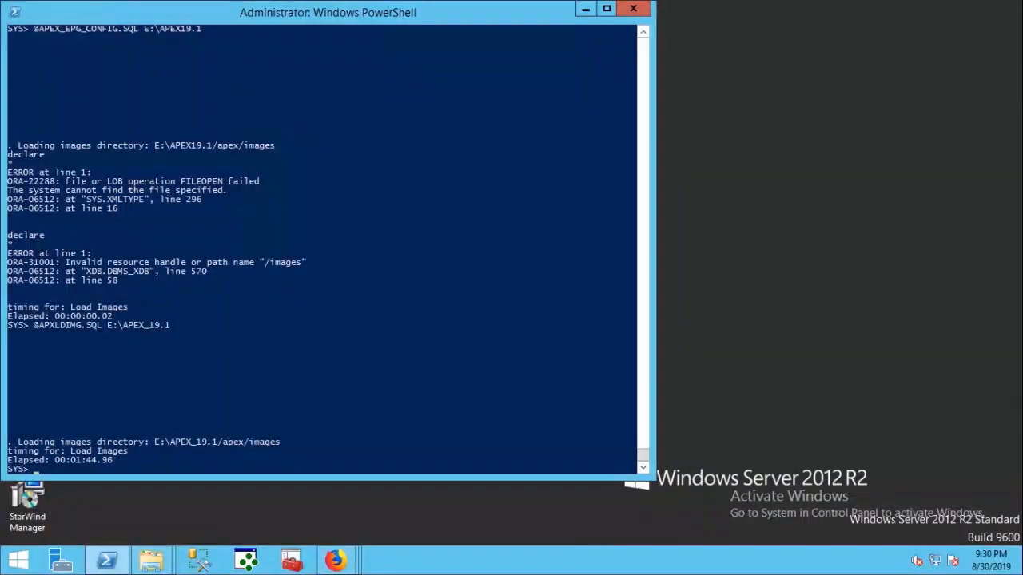
{"action": "left_click", "coordinate": [78, 469]}
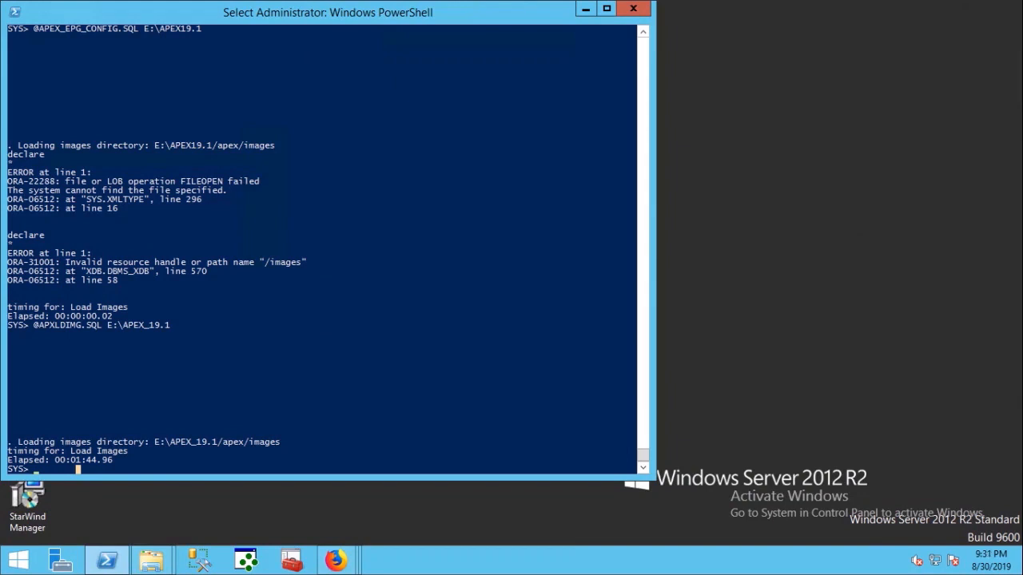
{"action": "key", "text": "Up"}
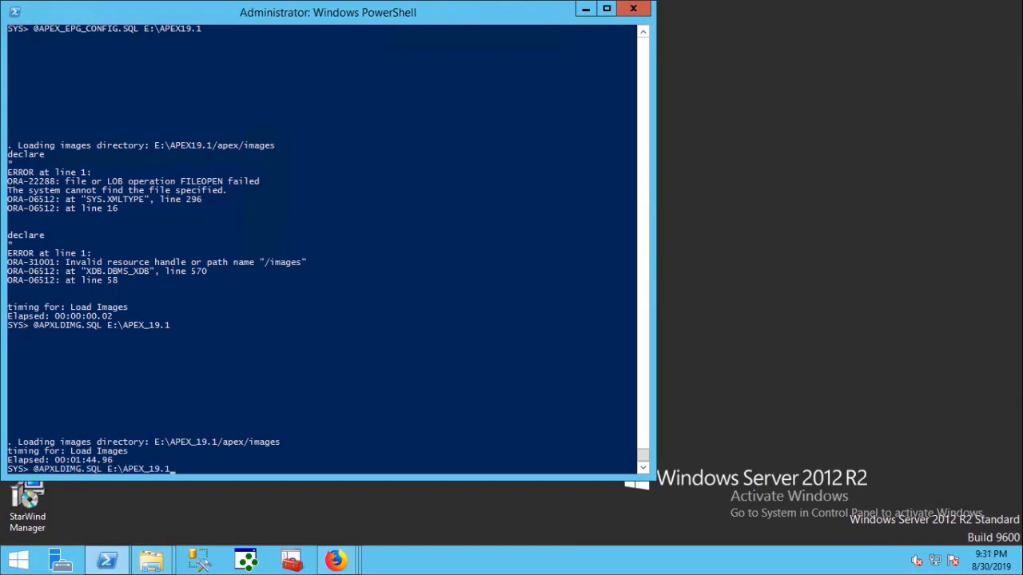
{"action": "key", "text": "Up"}
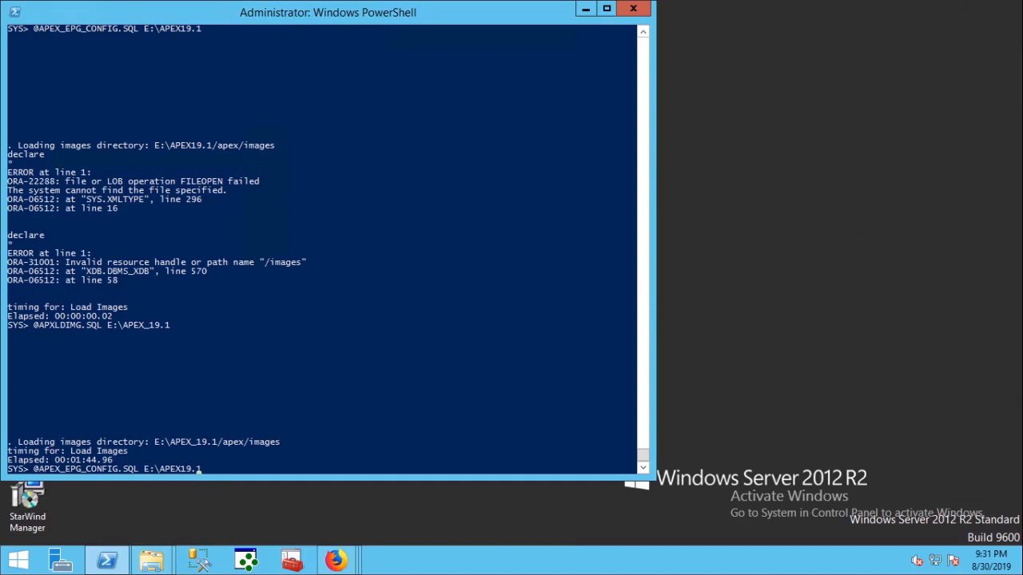
{"action": "key", "text": "Left"}
{"action": "key", "text": "Left"}
{"action": "type", "text": "_"}
{"action": "key", "text": "Return"}
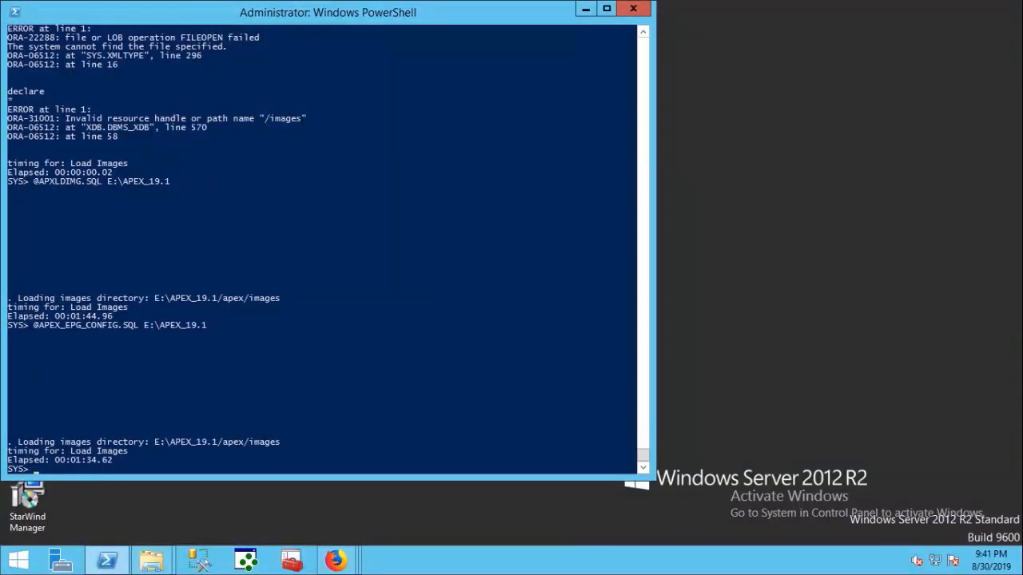
- Set the HTTP port to 8080 with DBMS_XDB.SETHTTPPORT and unlock the ANONYMOUS account
{"action": "type", "text": "EXEC DBMS_XDB.SETHTTPPORT(8080"}
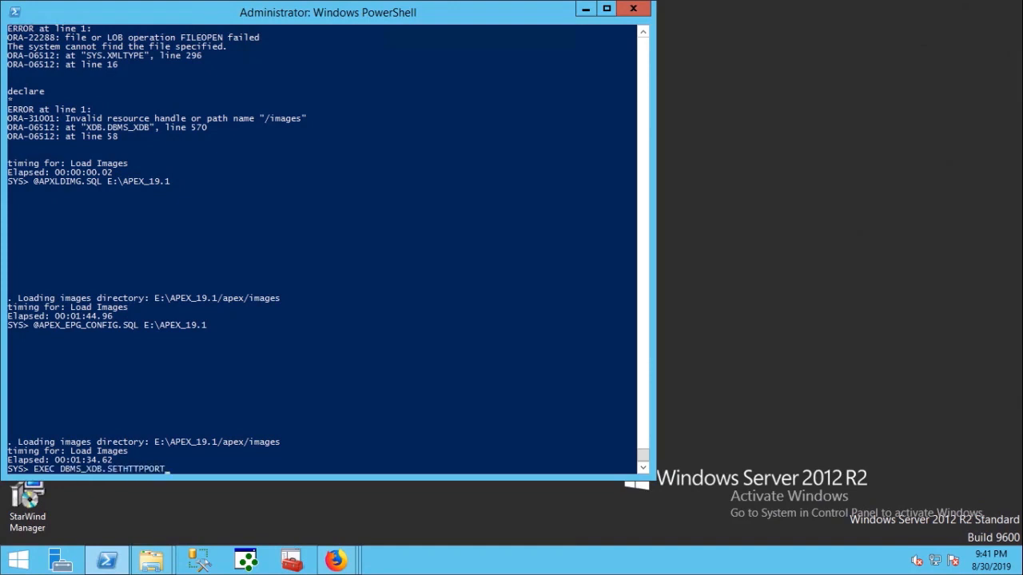
{"action": "type", "text": ");"}
{"action": "key", "text": "Return"}
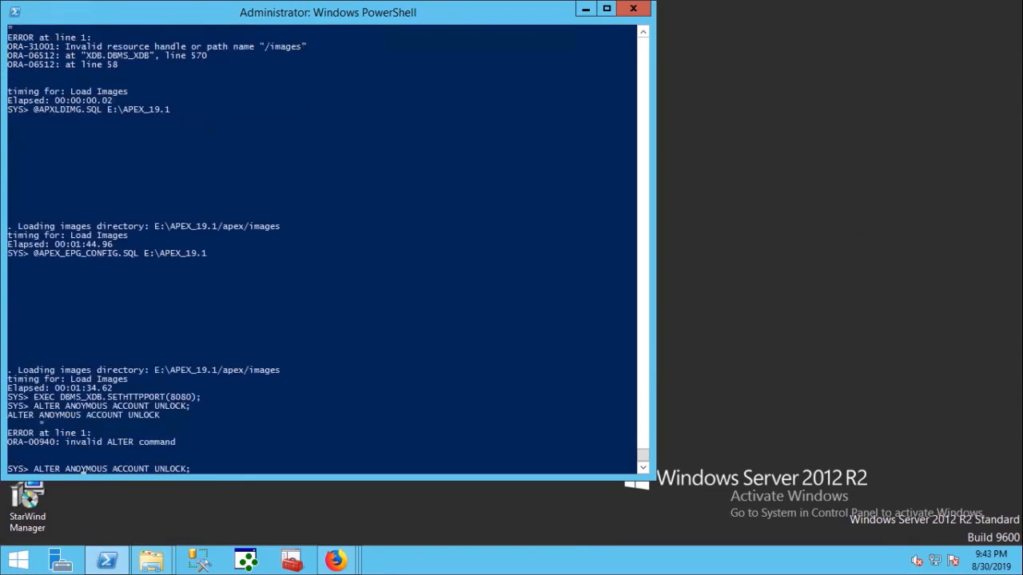
{"action": "type", "text": "N"}
{"action": "key", "text": "Return"}
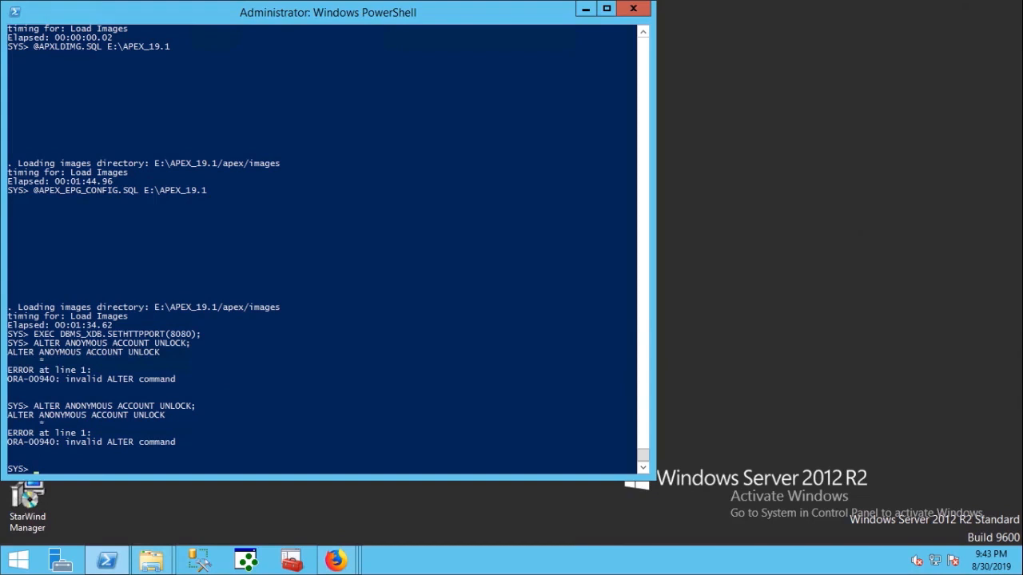
- Unlock the XDB account with ALTER USER XDB ACCOUNT UNLOCK
{"action": "key", "text": "Up"}
{"action": "key", "text": "Left"}
{"action": "key", "text": "Left"}
{"action": "key", "text": "Left"}
{"action": "key", "text": "Left"}
{"action": "key", "text": "Left"}
{"action": "key", "text": "Left"}
{"action": "key", "text": "Left"}
{"action": "key", "text": "Left"}
{"action": "key", "text": "Left"}
{"action": "key", "text": "Left"}
{"action": "key", "text": "Left"}
{"action": "key", "text": "Left"}
{"action": "key", "text": "Left"}
{"action": "key", "text": "Left"}
{"action": "key", "text": "Left"}
{"action": "key", "text": "Left"}
{"action": "key", "text": "Left"}
{"action": "key", "text": "Left"}
{"action": "key", "text": "Left"}
{"action": "key", "text": "Left"}
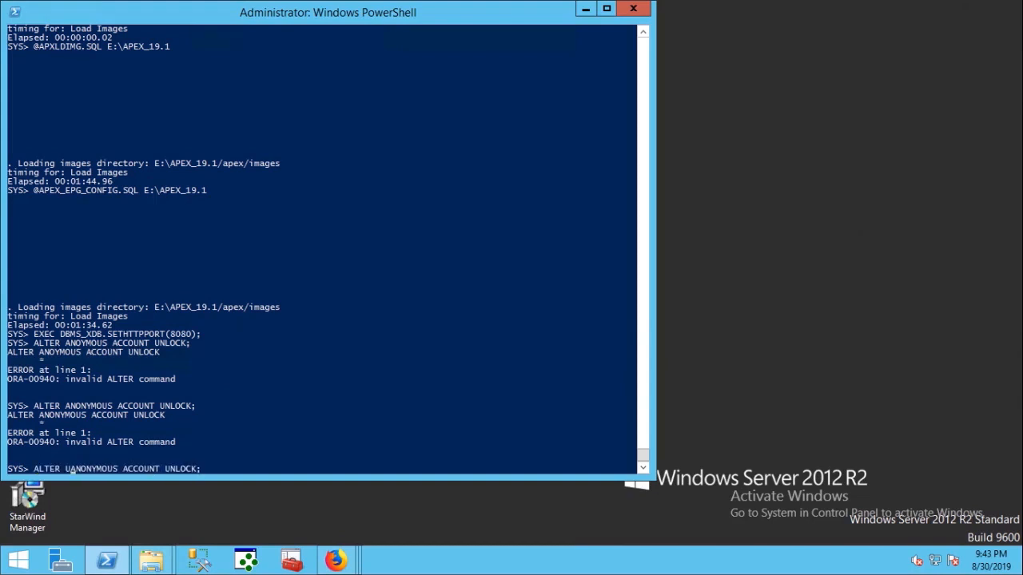
{"action": "type", "text": "USER"}
{"action": "key", "text": "Return"}
{"action": "key", "text": "Up"}
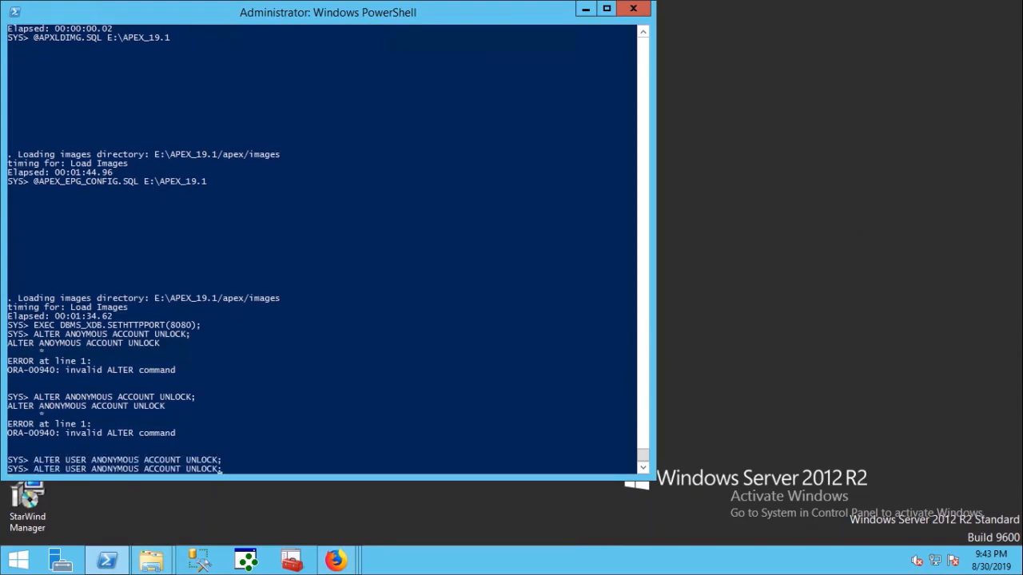
{"action": "key", "text": "Left"}
{"action": "key", "text": "Left"}
{"action": "key", "text": "Left"}
{"action": "key", "text": "Left"}
{"action": "key", "text": "Left"}
{"action": "key", "text": "Left"}
{"action": "key", "text": "Left"}
{"action": "key", "text": "Left"}
{"action": "key", "text": "Left"}
{"action": "key", "text": "Left"}
{"action": "key", "text": "Left"}
{"action": "key", "text": "Left"}
{"action": "key", "text": "Left"}
{"action": "key", "text": "Left"}
{"action": "key", "text": "Left"}
{"action": "key", "text": "Left"}
{"action": "key", "text": "BackSpace"}
{"action": "key", "text": "BackSpace"}
{"action": "key", "text": "BackSpace"}
{"action": "key", "text": "BackSpace"}
{"action": "key", "text": "BackSpace"}
{"action": "key", "text": "BackSpace"}
{"action": "key", "text": "BackSpace"}
{"action": "key", "text": "BackSpace"}
{"action": "key", "text": "BackSpace"}
{"action": "type", "text": "X"}
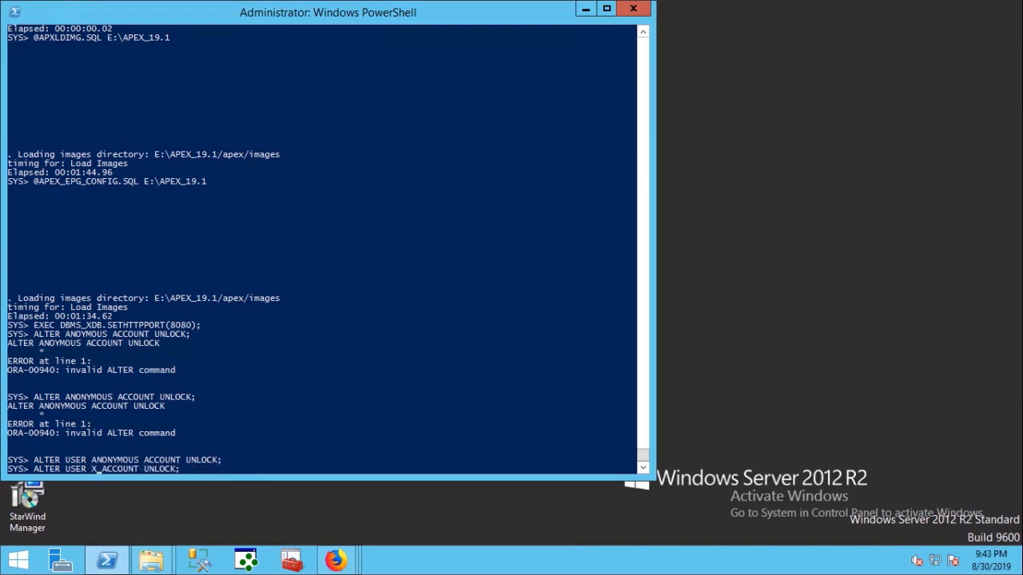
{"action": "type", "text": "DB"}
{"action": "key", "text": "Return"}
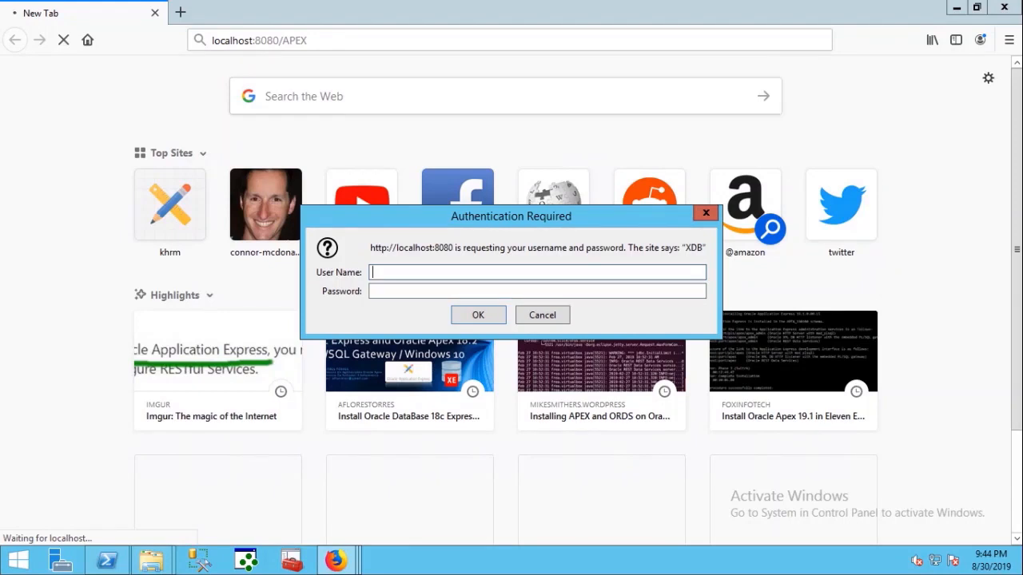
- Reconnect to SQL*Plus as SYS AS SYSDBA and rerun the XDB account unlock
{"action": "left_click", "coordinate": [107, 561]}
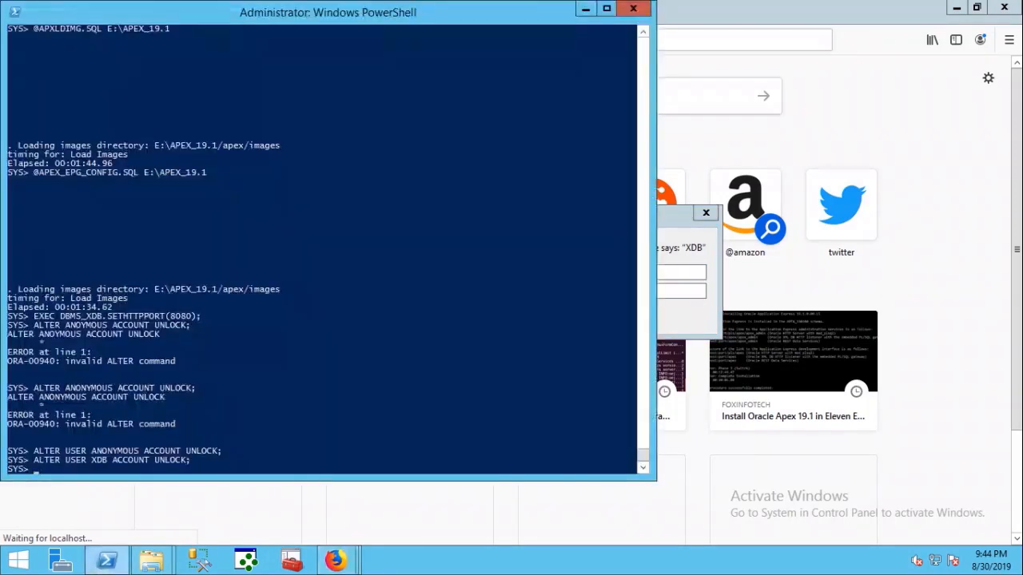
{"action": "type", "text": "EXIT"}
{"action": "key", "text": "Return"}
{"action": "type", "text": "SQLPLUS"}
{"action": "key", "text": "Return"}
{"action": "type", "text": "SYS AS SYSDBA"}
{"action": "key", "text": "Return"}
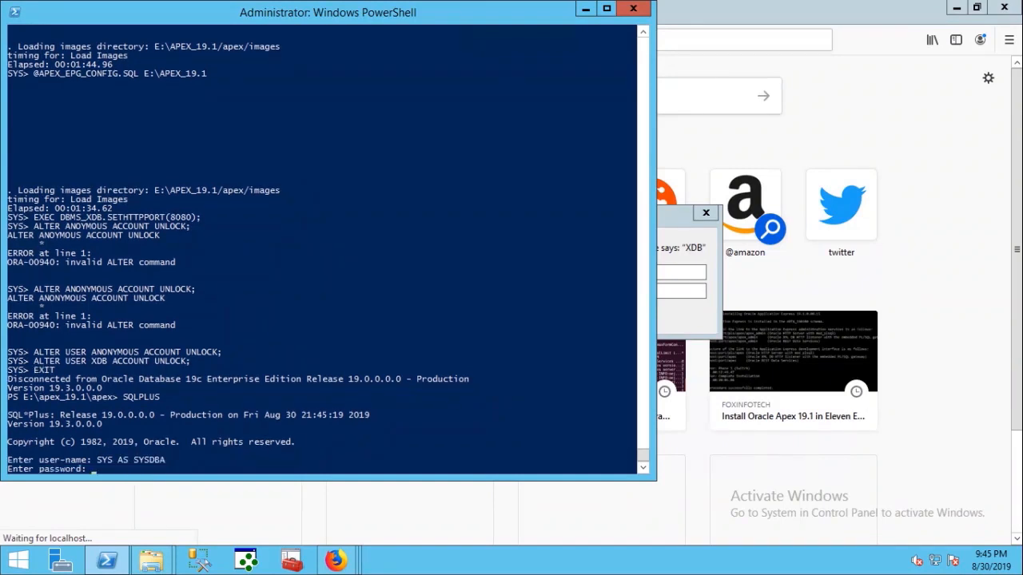
{"action": "key", "text": "Return"}
{"action": "key", "text": "Up"}
{"action": "key", "text": "Up"}
{"action": "key", "text": "Up"}
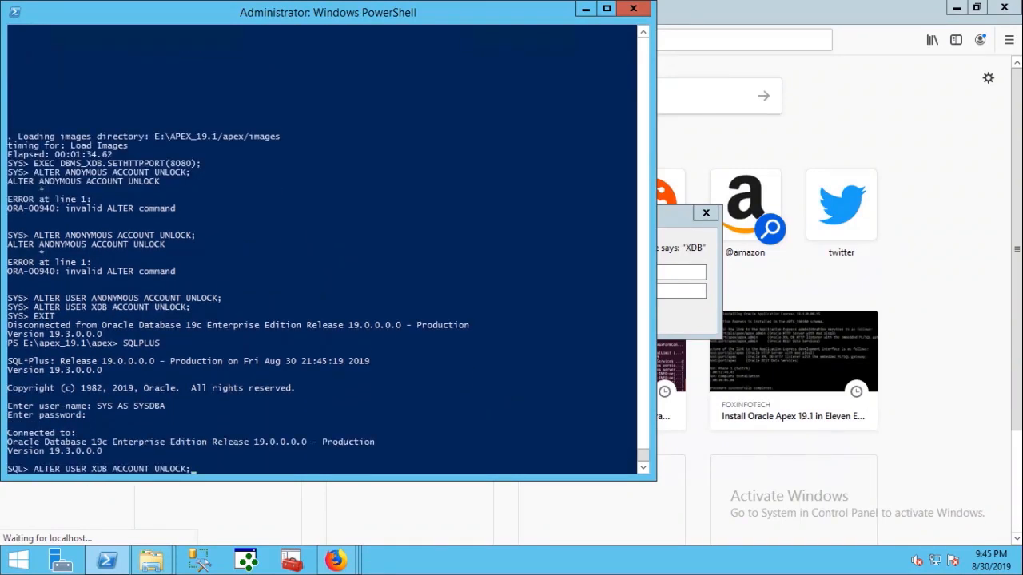
{"action": "key", "text": "Return"}
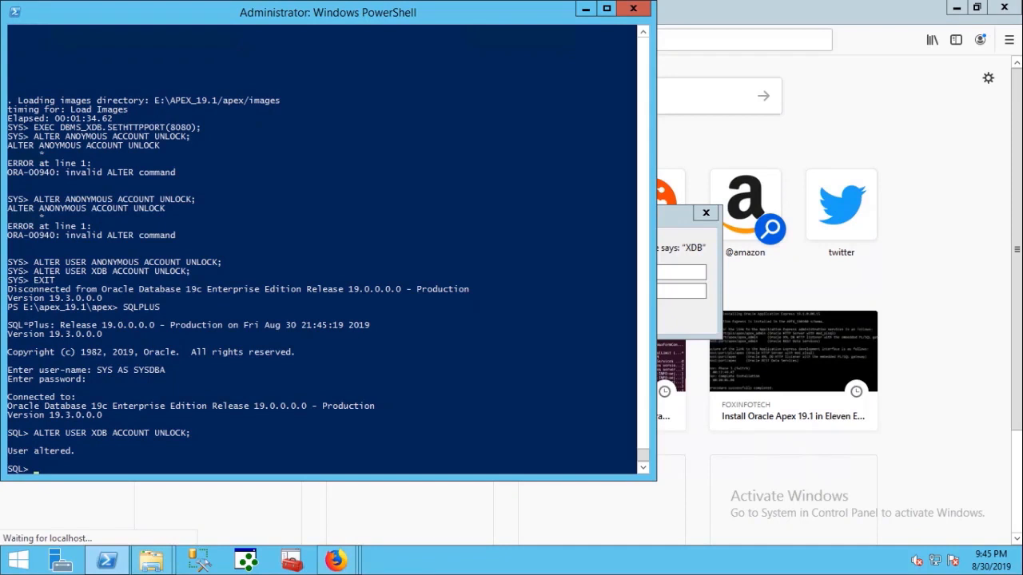
- In Firefox, dismiss the XDB login prompt and load localhost:8080/apex
{"action": "key", "text": "alt+Tab"}
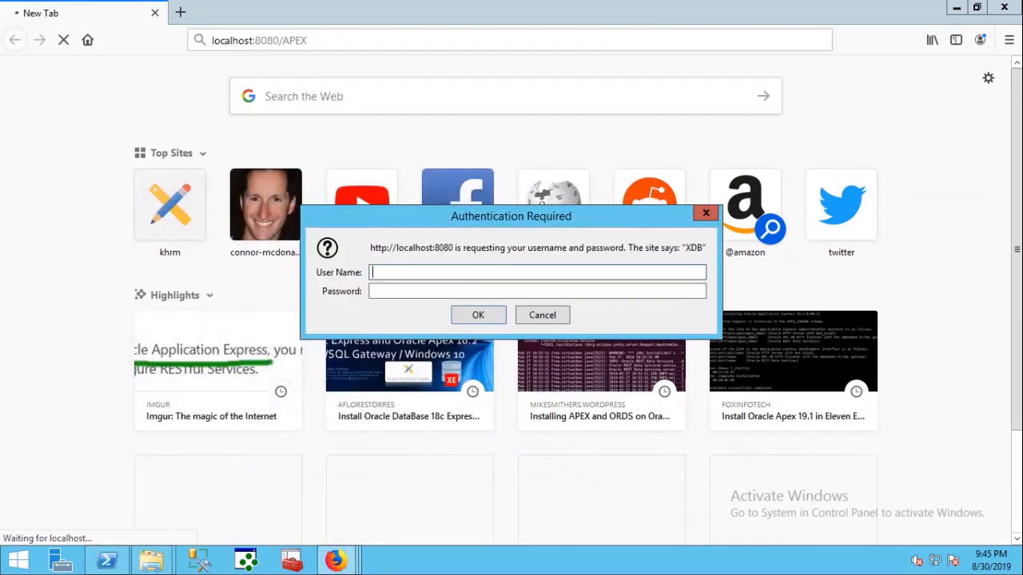
{"action": "key", "text": "Escape"}
{"action": "key", "text": "Return"}
{"action": "key", "text": "Escape"}
{"action": "double_click", "coordinate": [294, 40]}
{"action": "type", "text": "apex"}
{"action": "key", "text": "Return"}
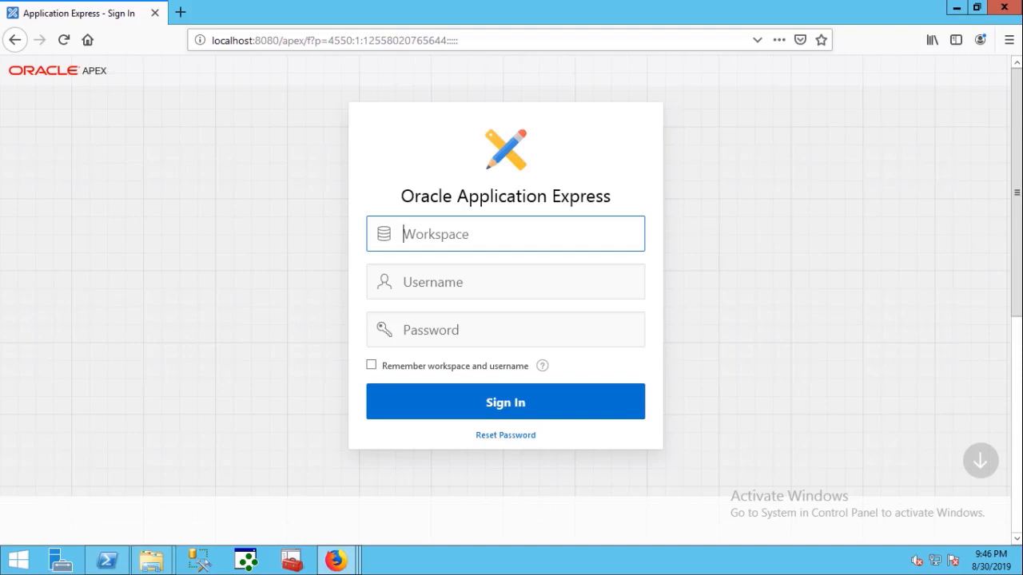
- Open Administration Services and sign in as admin with the instance administrator password
{"action": "left_click", "coordinate": [505, 282]}
{"action": "left_click", "coordinate": [505, 330]}
{"action": "left_click", "coordinate": [505, 234]}
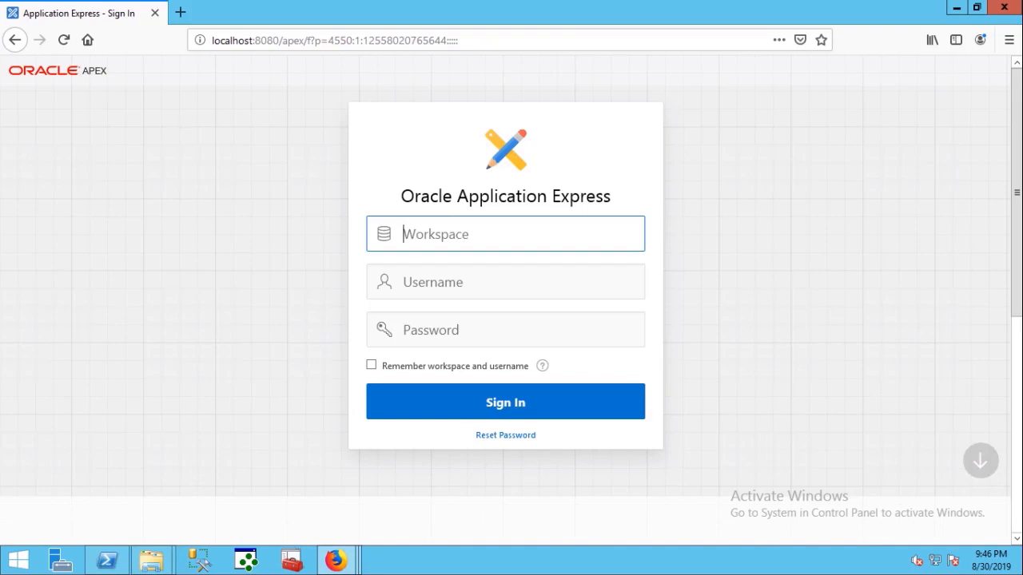
{"action": "left_click", "coordinate": [981, 461]}
{"action": "left_click", "coordinate": [719, 361]}
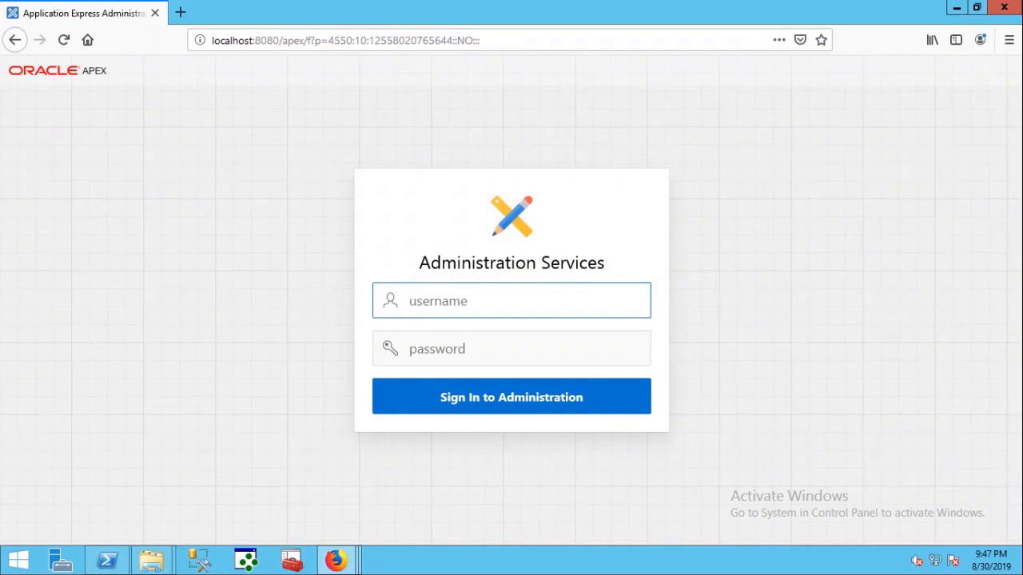
{"action": "type", "text": "admin"}
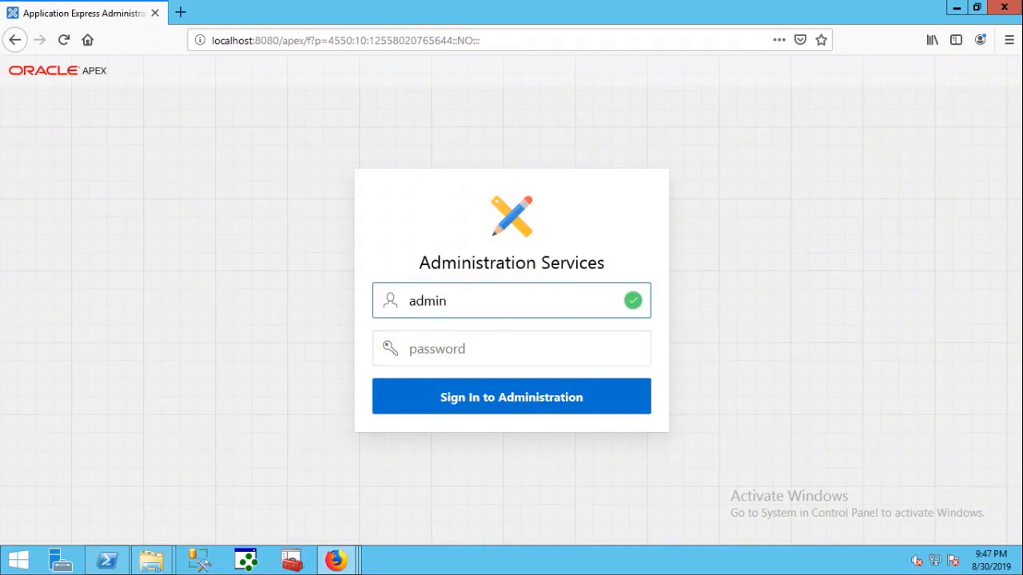
{"action": "key", "text": "Tab"}
{"action": "type", "text": "•••••••"}
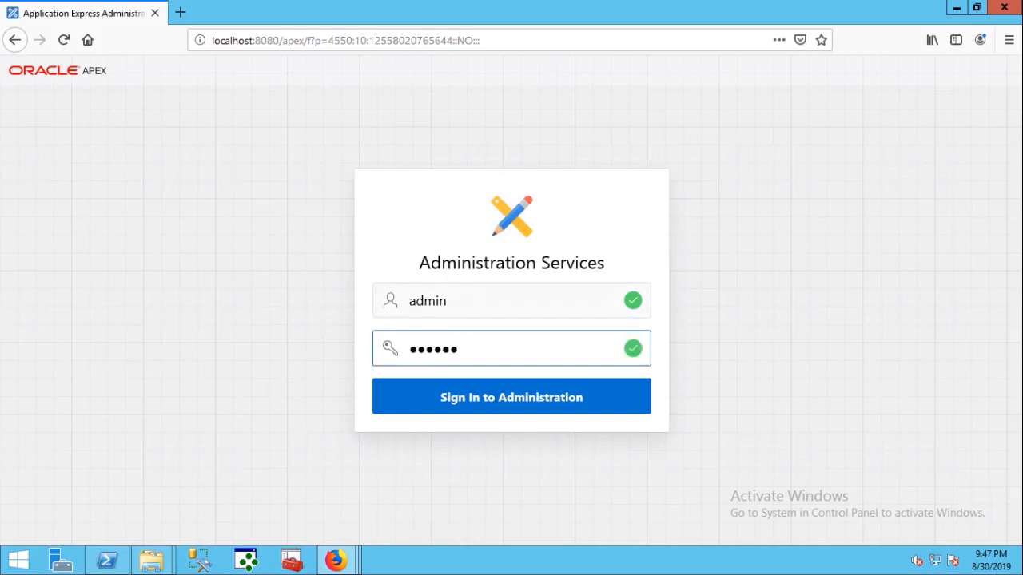
{"action": "type", "text": "••••"}
{"action": "key", "text": "Return"}
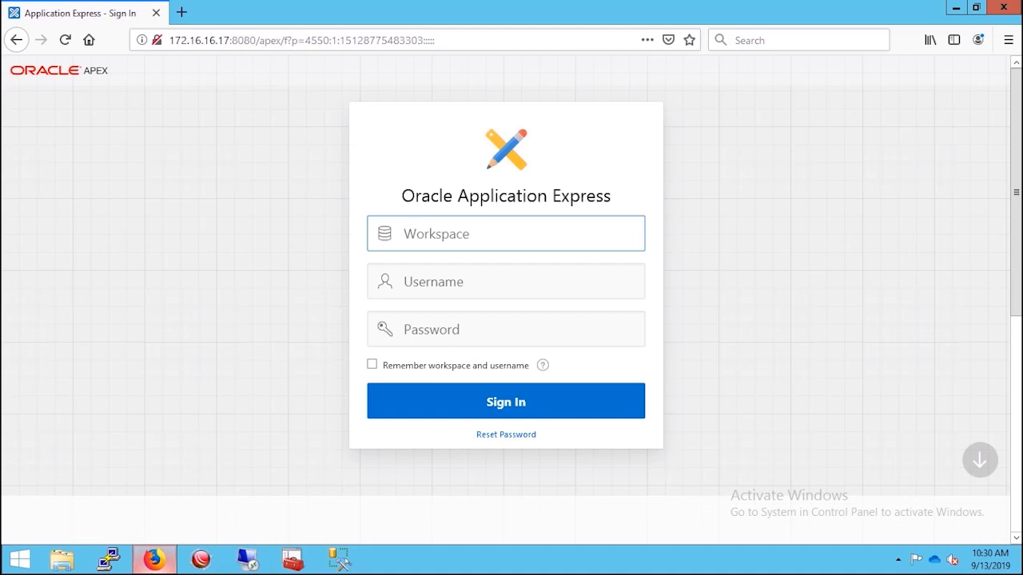
- Sign in to Administration as admin, then open Manage Workspaces and start Create Workspace
{"action": "left_click", "coordinate": [433, 281]}
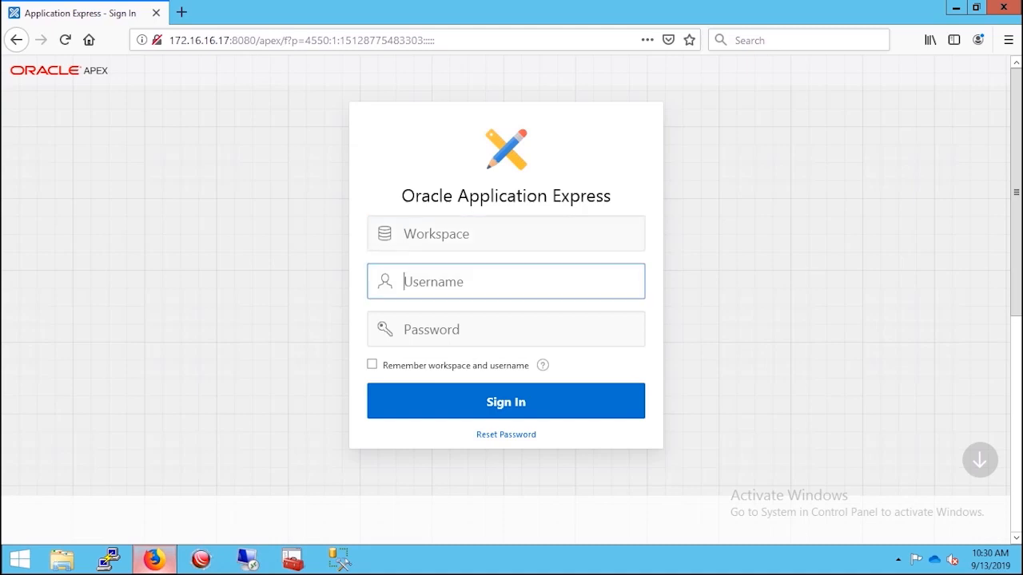
{"action": "left_click", "coordinate": [432, 330]}
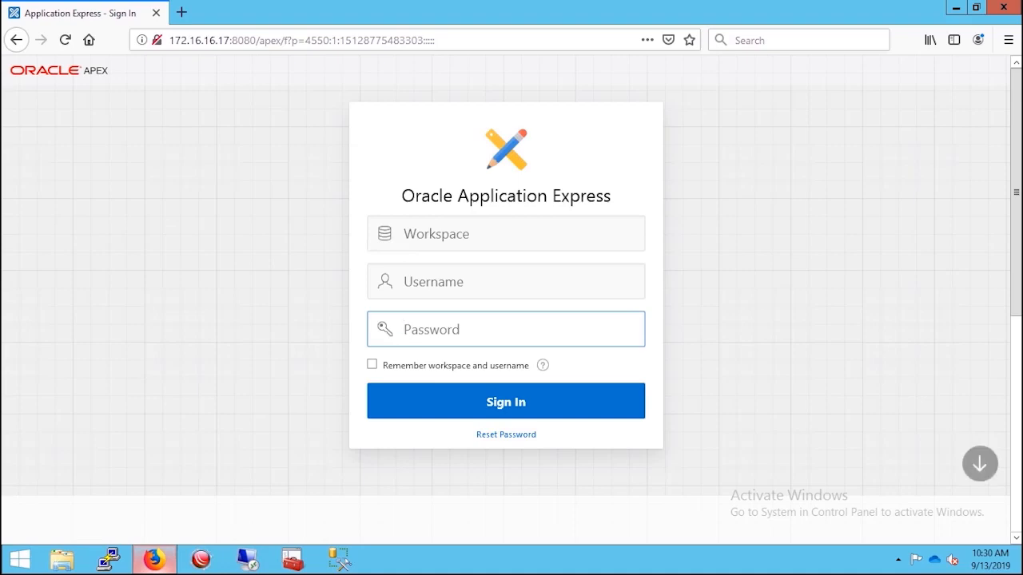
{"action": "left_click", "coordinate": [980, 463]}
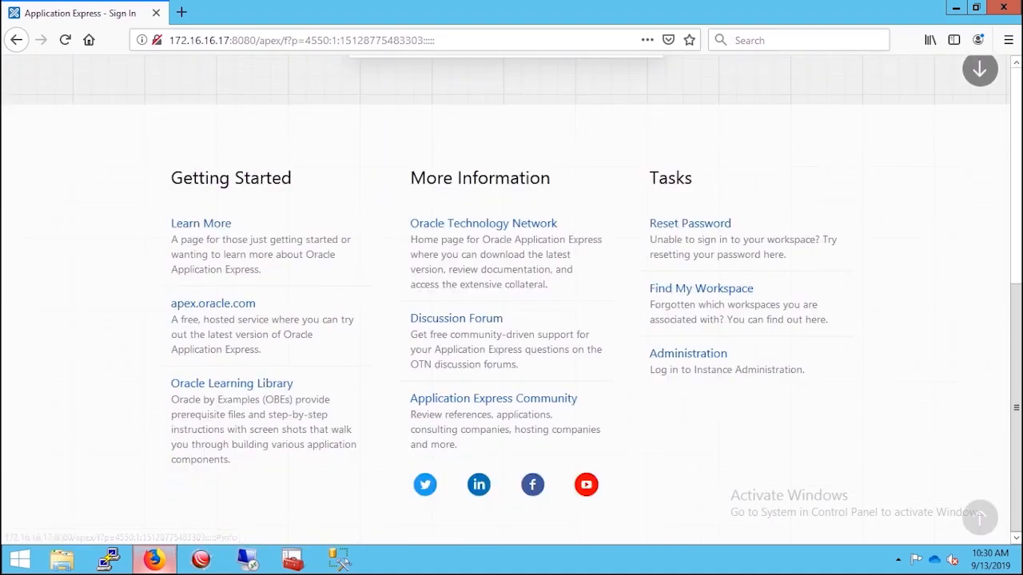
{"action": "left_click", "coordinate": [688, 356]}
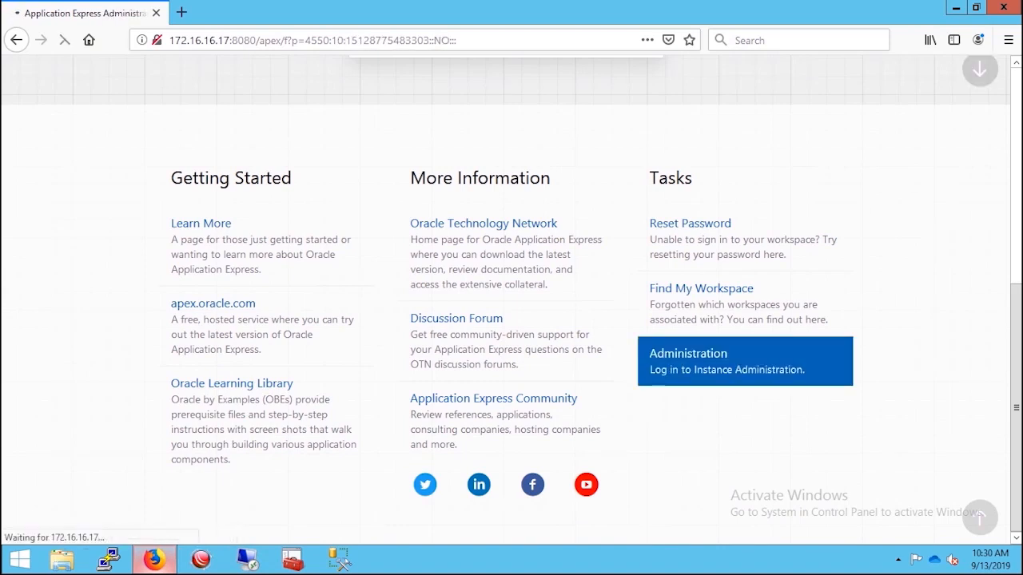
{"action": "type", "text": "admin"}
{"action": "key", "text": "Tab"}
{"action": "type", "text": "*****"}
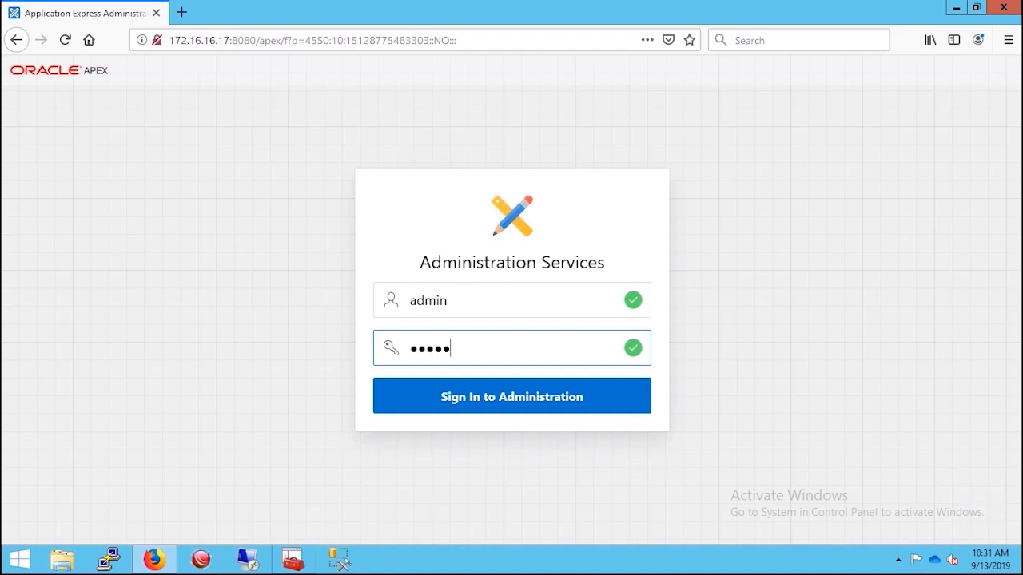
{"action": "type", "text": "*"}
{"action": "key", "text": "Return"}
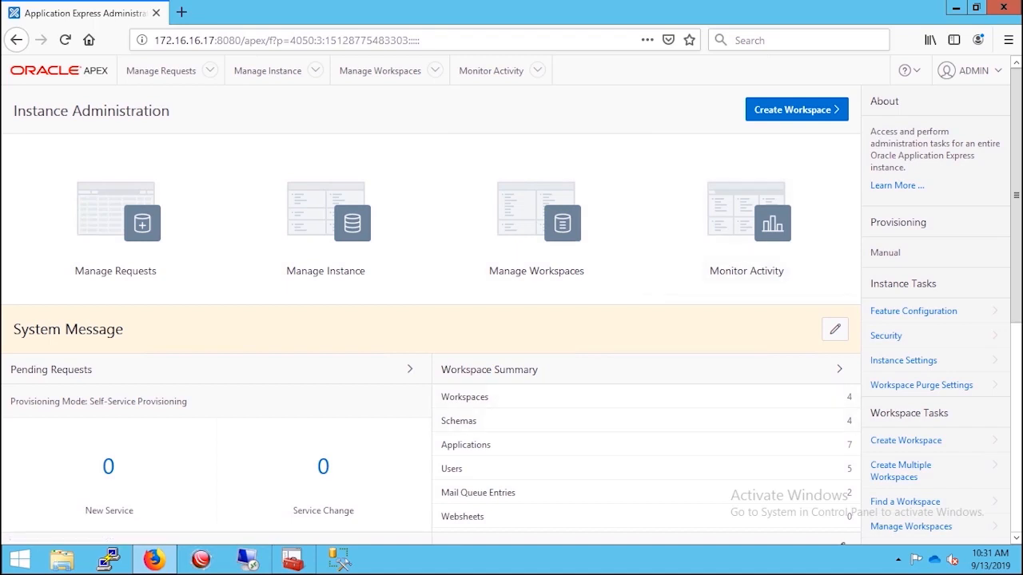
{"action": "left_click", "coordinate": [536, 200]}
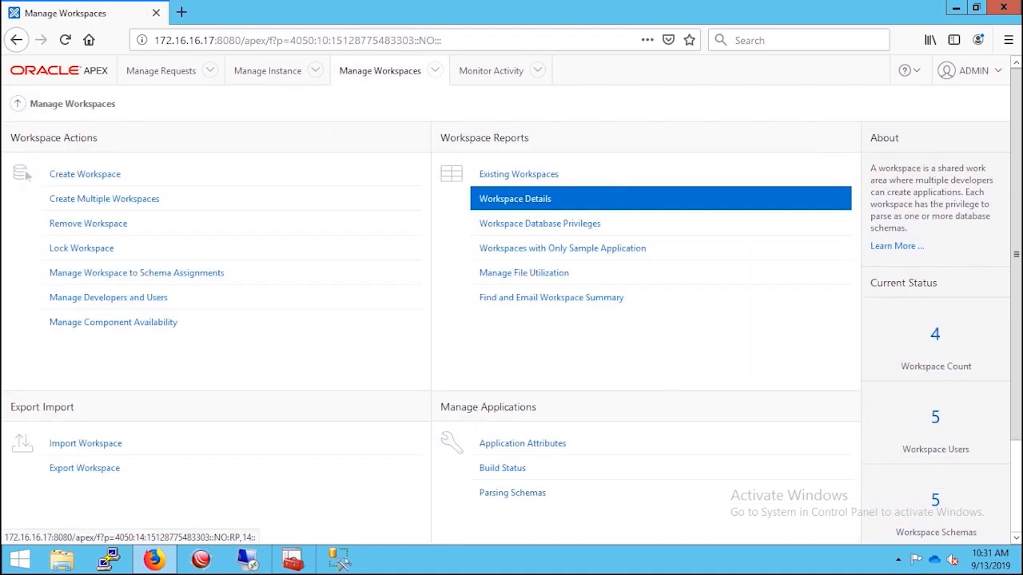
{"action": "left_click", "coordinate": [85, 175]}
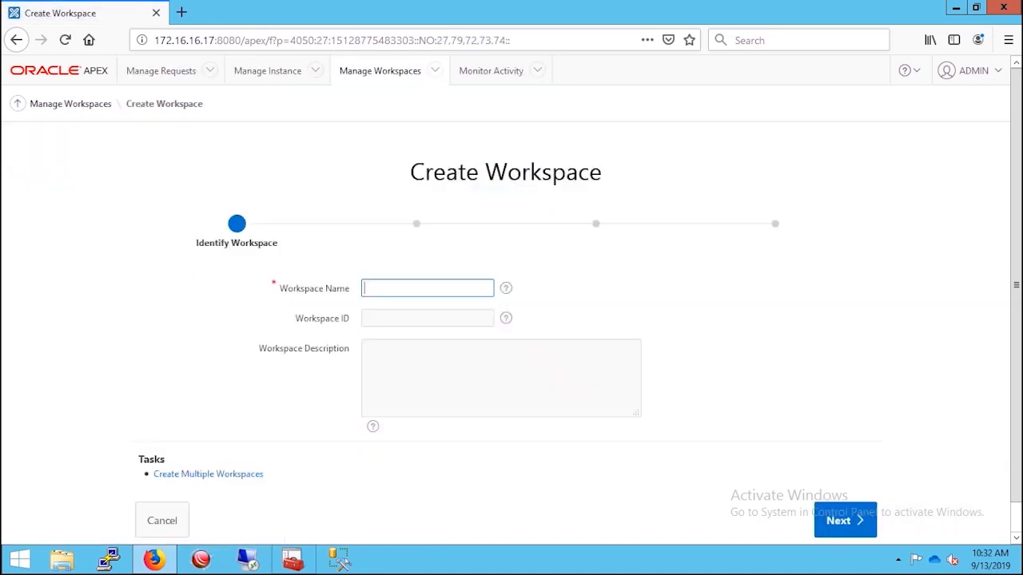
- Name the new workspace testwp and continue to the schema step
{"action": "left_click", "coordinate": [427, 288]}
{"action": "left_click", "coordinate": [372, 335]}
{"action": "type", "text": "wp"}
{"action": "key", "text": "Tab"}
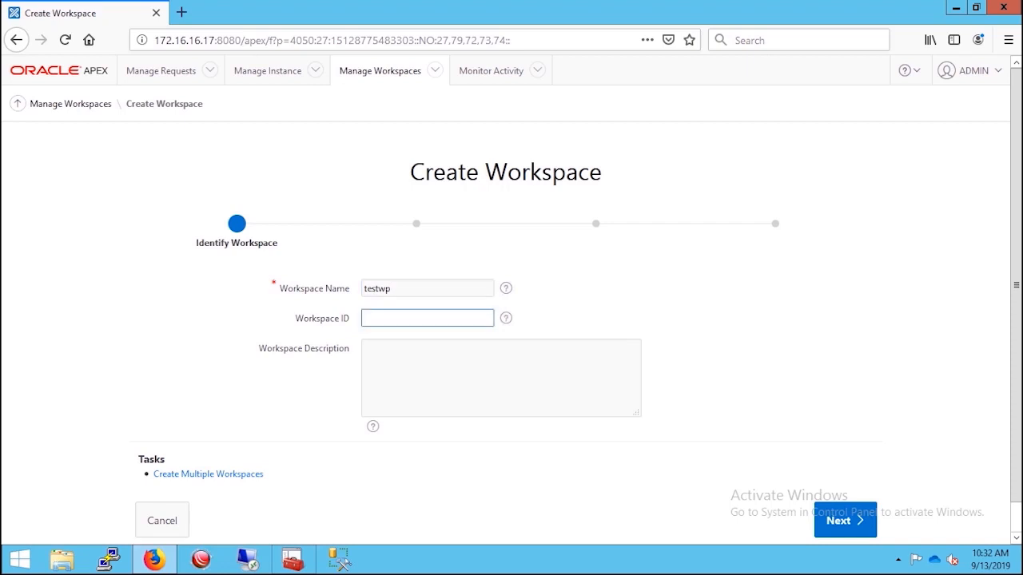
{"action": "left_click", "coordinate": [501, 378]}
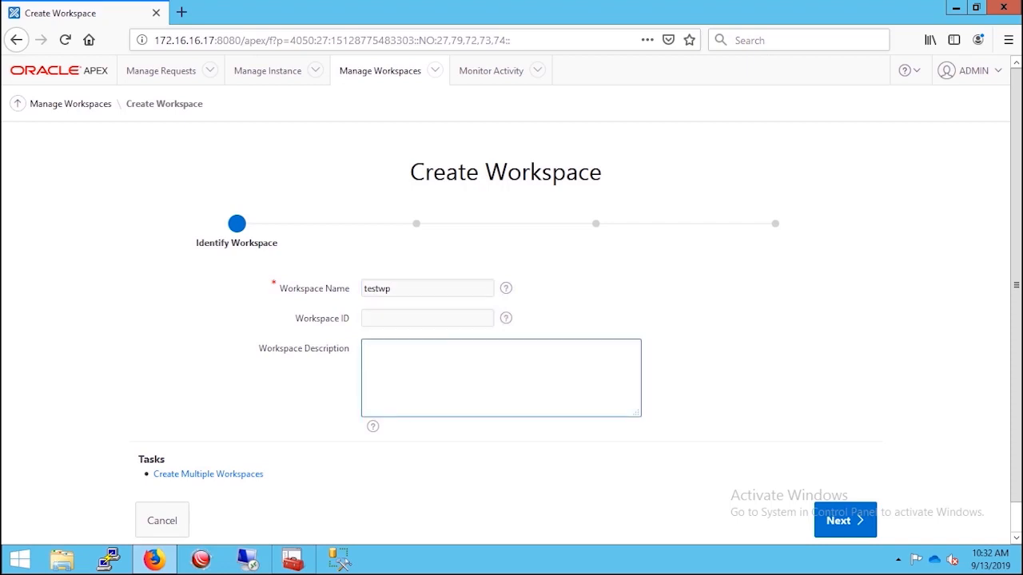
{"action": "left_click", "coordinate": [845, 520]}
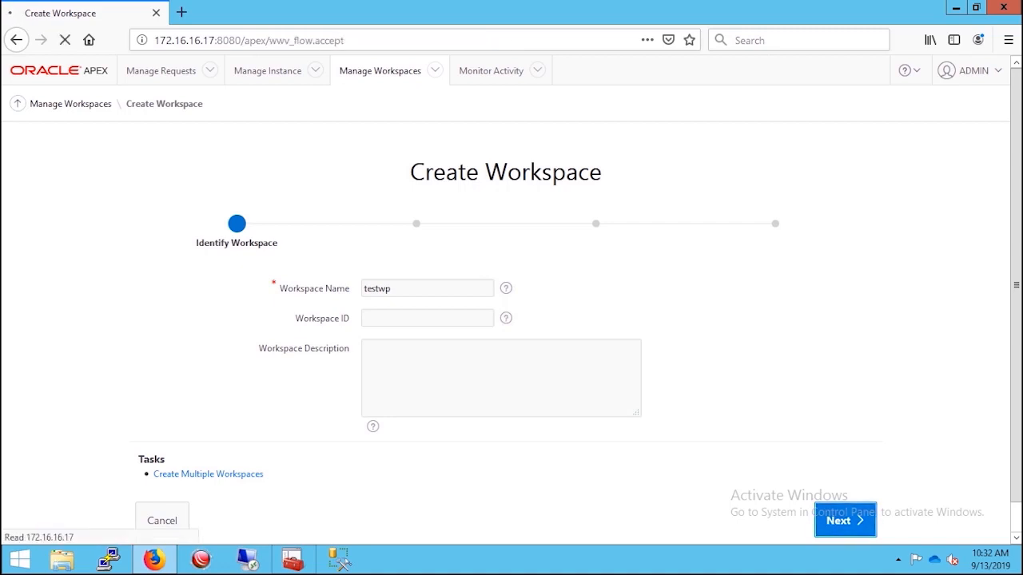
- Set Re-use existing schema to Yes, pick the HR schema, and continue
{"action": "left_click", "coordinate": [434, 337]}
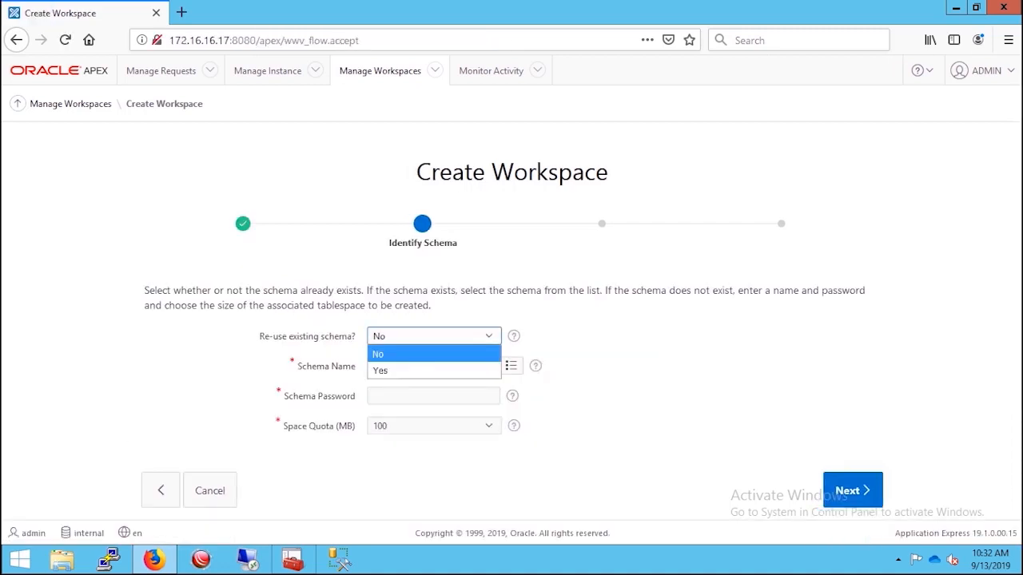
{"action": "left_click", "coordinate": [434, 370]}
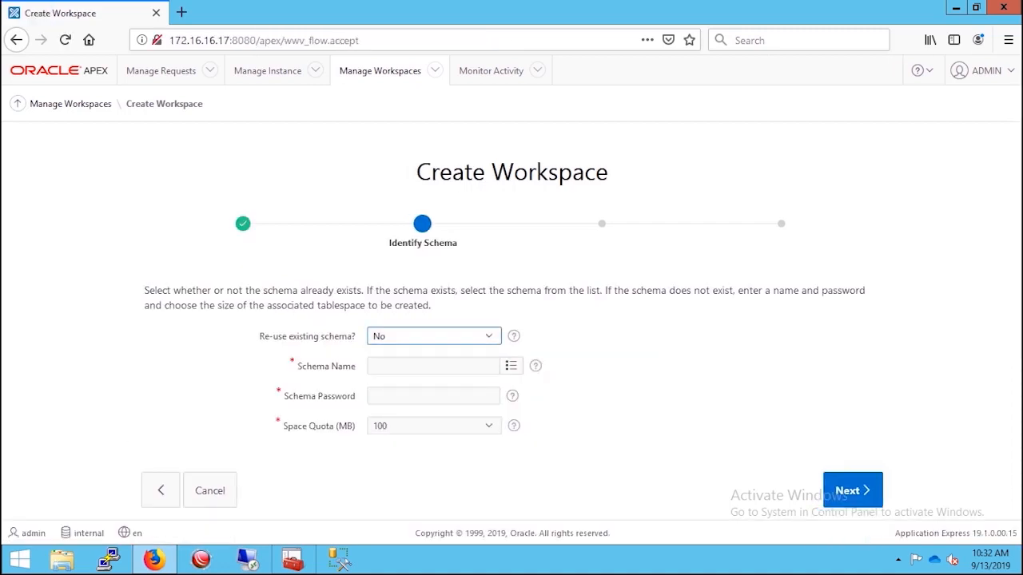
{"action": "left_click", "coordinate": [428, 366]}
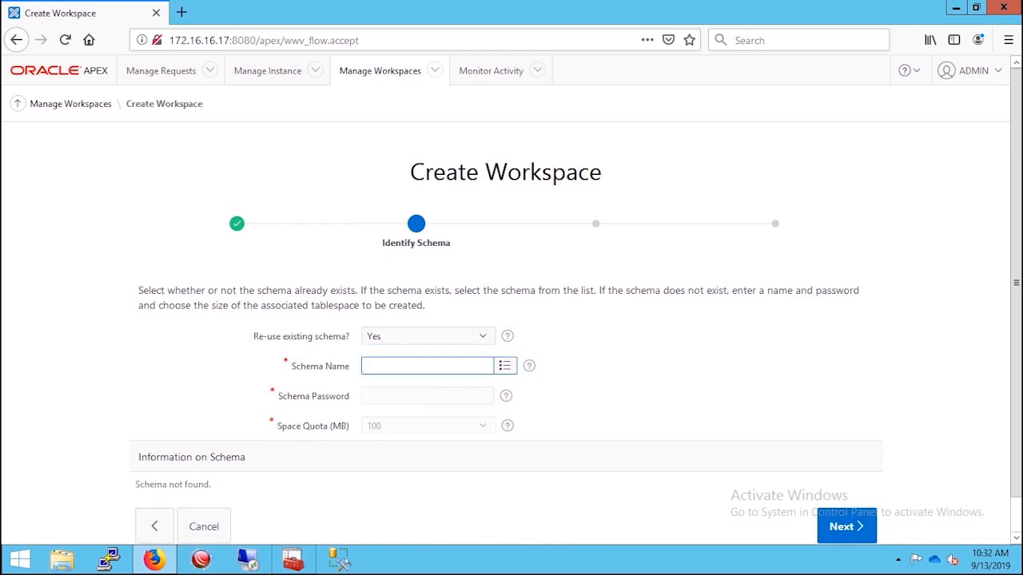
{"action": "left_click", "coordinate": [504, 366]}
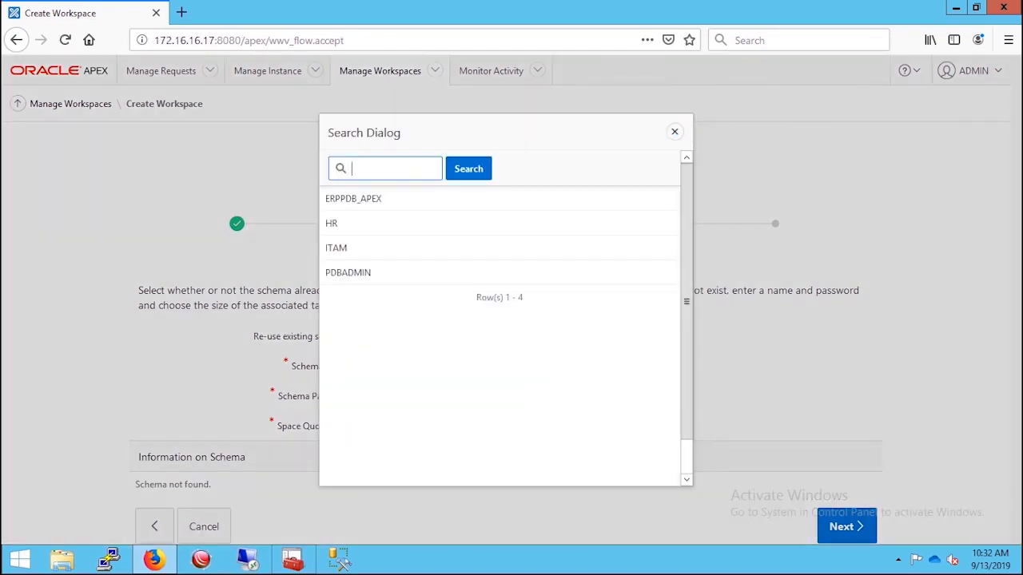
{"action": "left_click", "coordinate": [343, 223]}
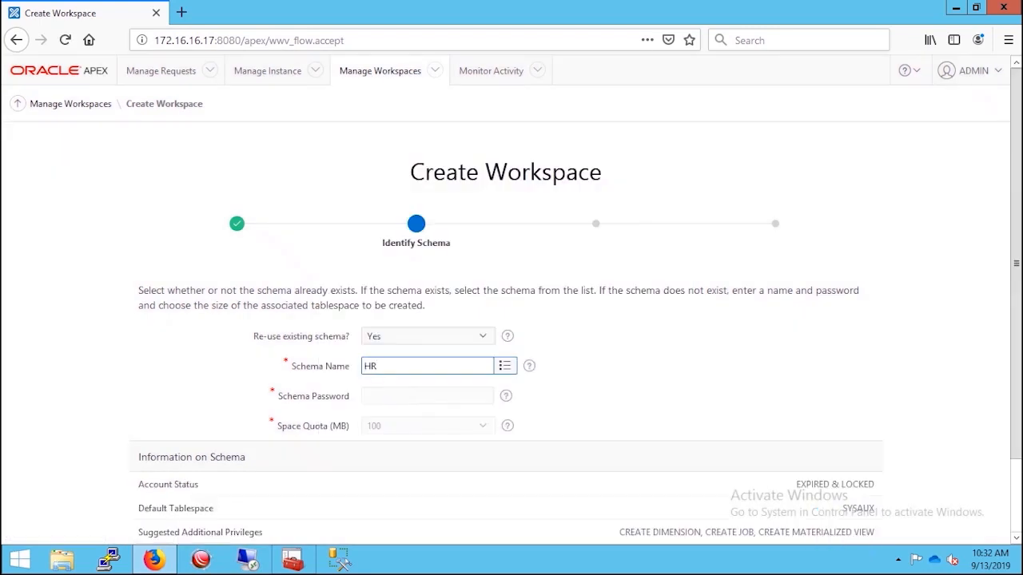
{"action": "key", "text": "Tab"}
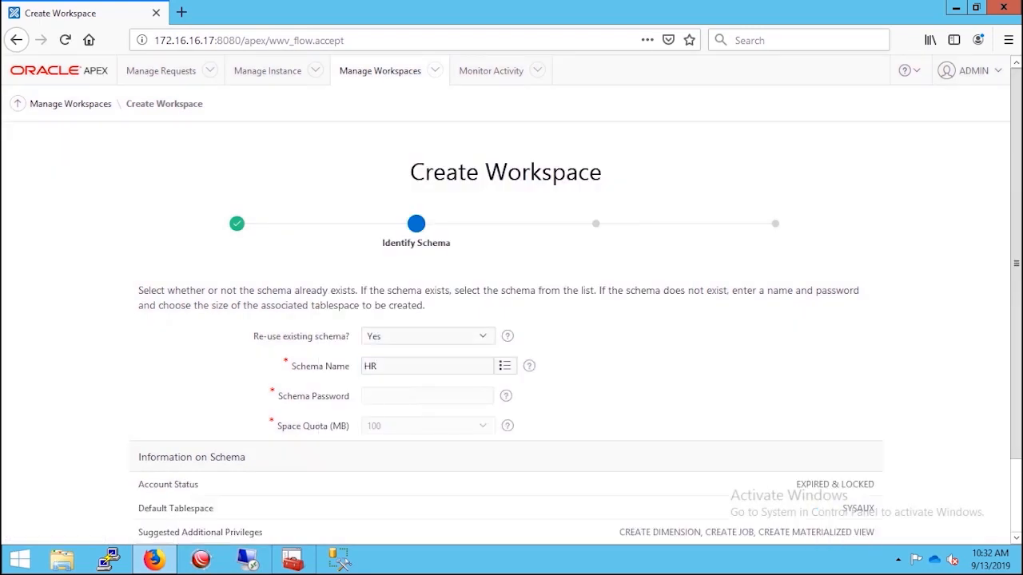
{"action": "scroll", "coordinate": [505, 320], "scroll_direction": "down", "scroll_amount": 1}
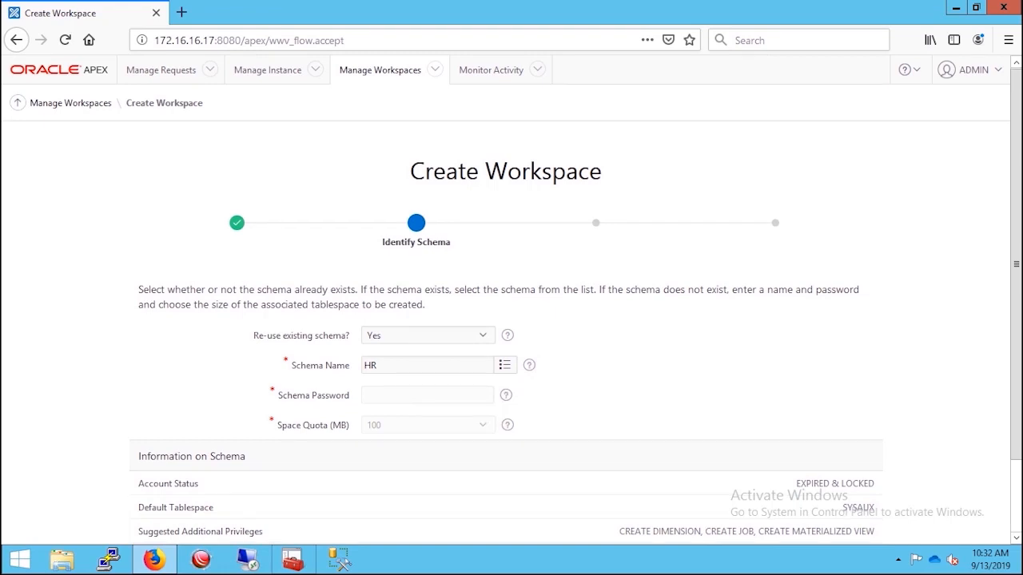
{"action": "scroll", "coordinate": [505, 319], "scroll_direction": "down", "scroll_amount": 2}
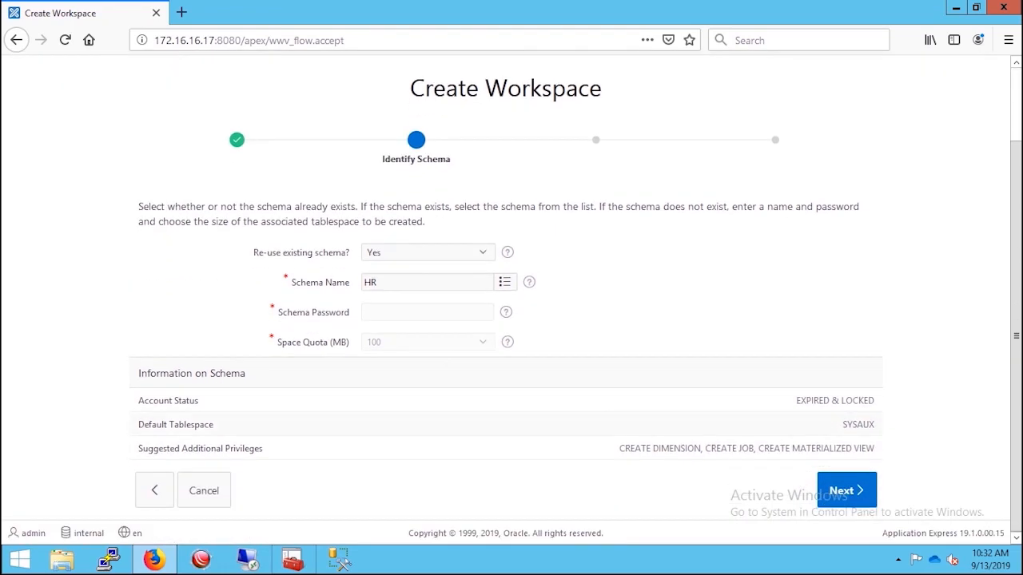
{"action": "left_click", "coordinate": [847, 491]}
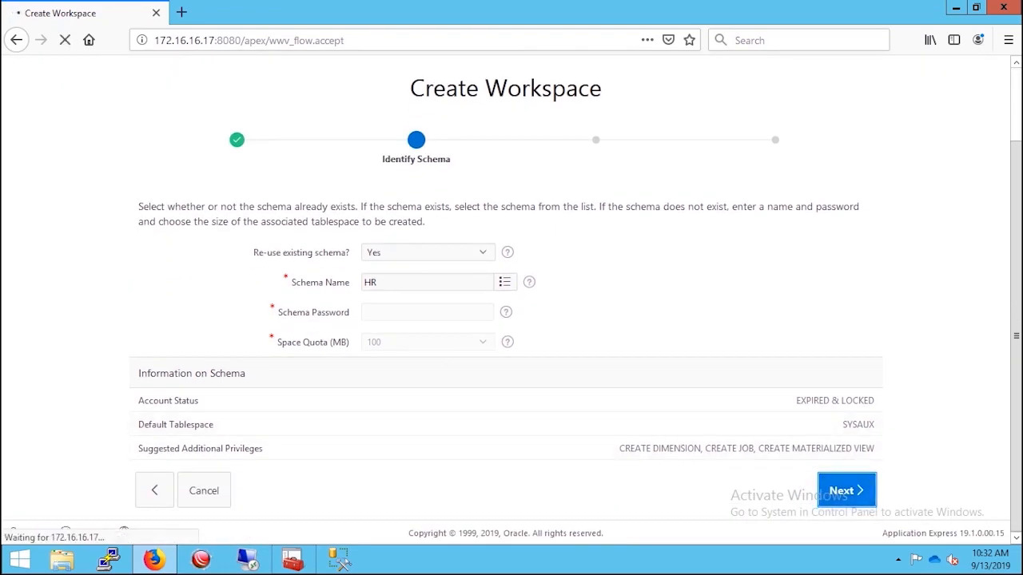
- Keep administrator ADMIN, paste its password, and confirm creation of workspace testwp
{"action": "left_click", "coordinate": [479, 409]}
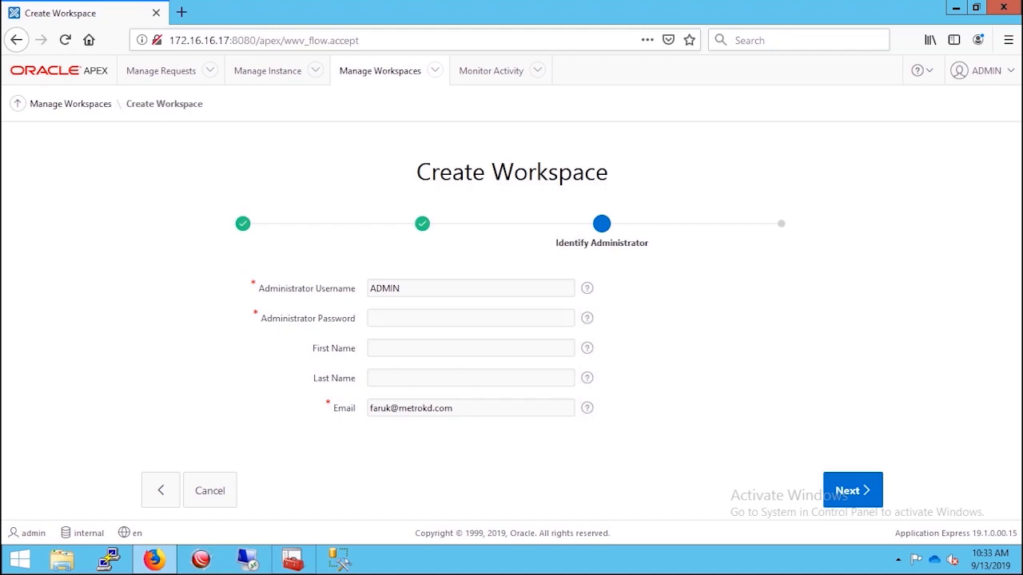
{"action": "left_click", "coordinate": [471, 288]}
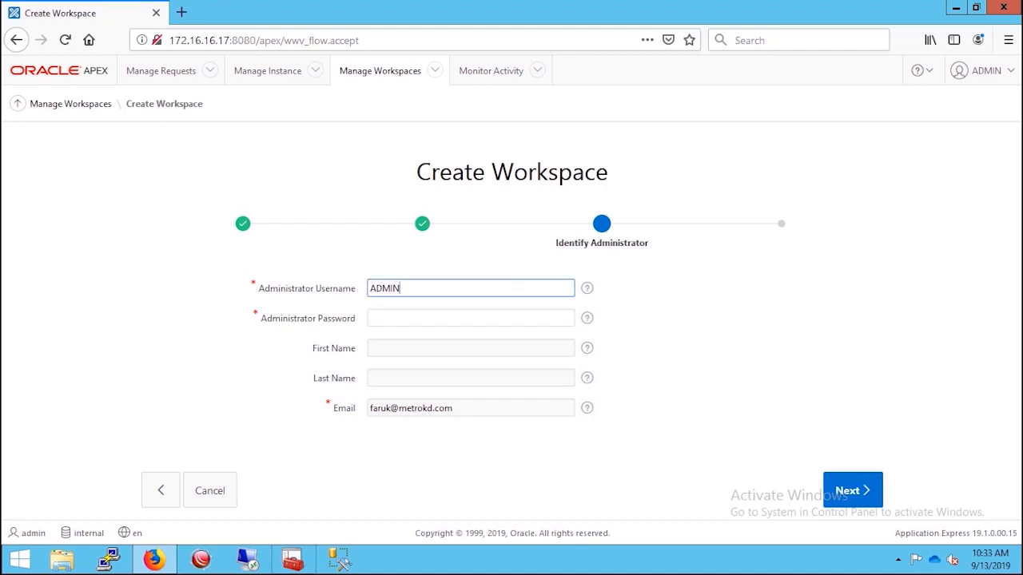
{"action": "left_click", "coordinate": [479, 363]}
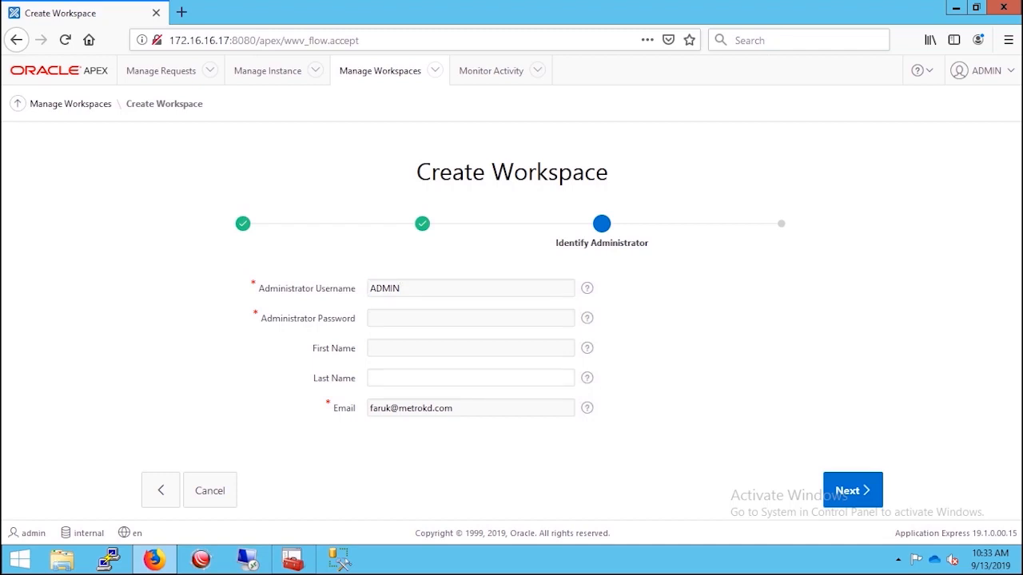
{"action": "left_click", "coordinate": [471, 318]}
{"action": "key", "text": "ctrl+v"}
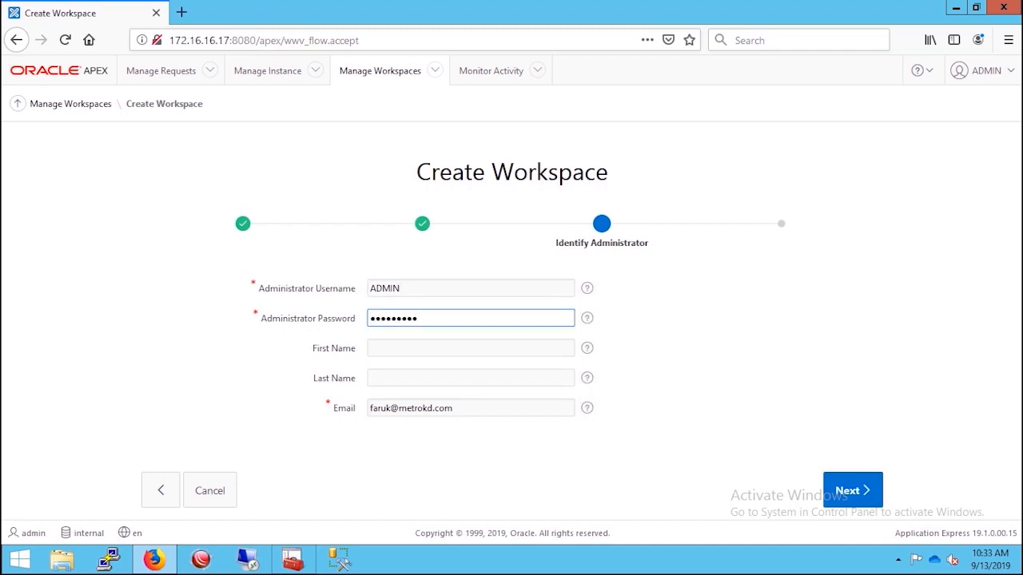
{"action": "type", "text": "•"}
{"action": "left_click", "coordinate": [853, 491]}
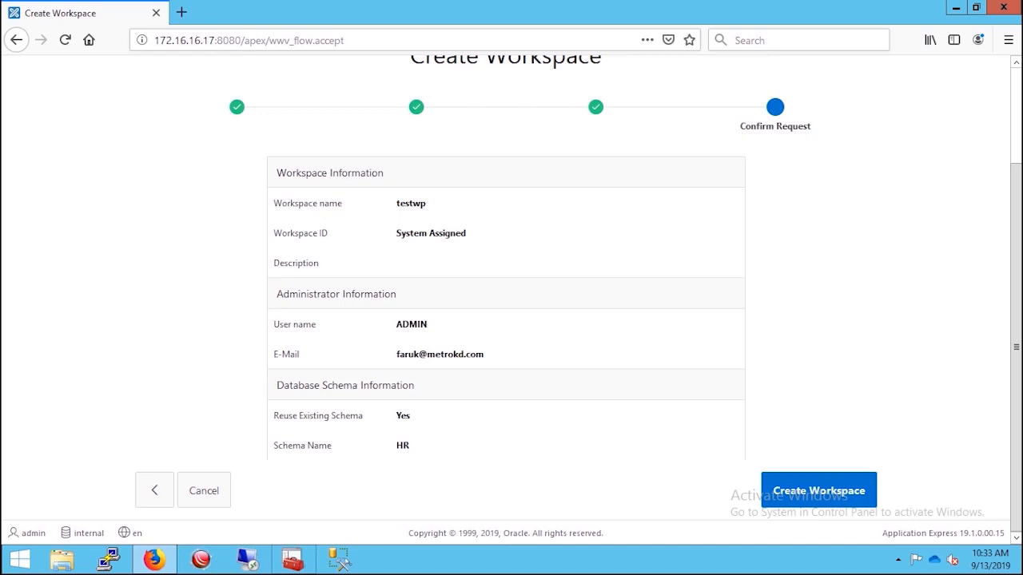
{"action": "left_click", "coordinate": [818, 490]}
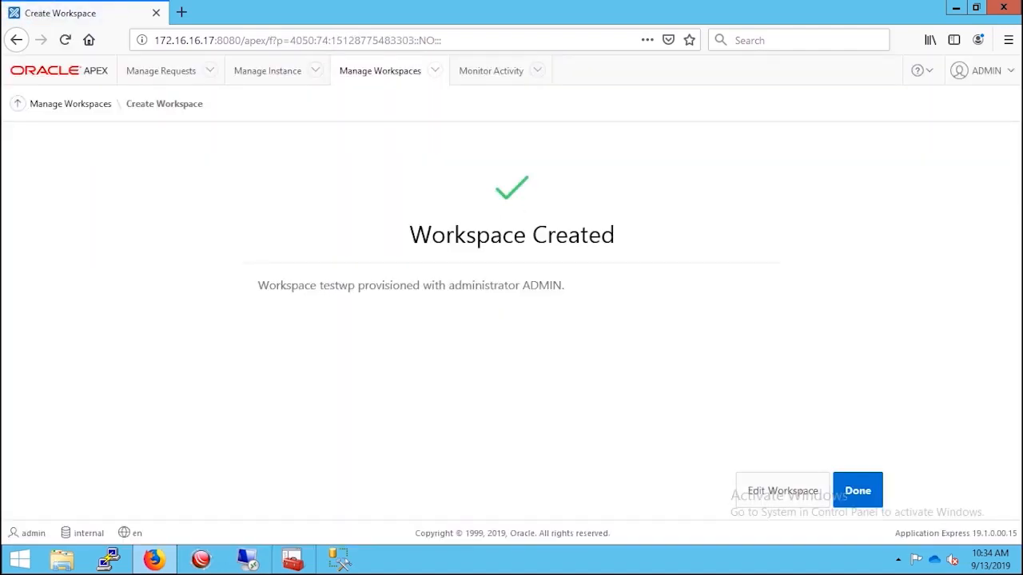
- Finish the wizard and review TESTWP's HR mapping in Workspace to Schema Assignments
{"action": "left_click", "coordinate": [857, 490]}
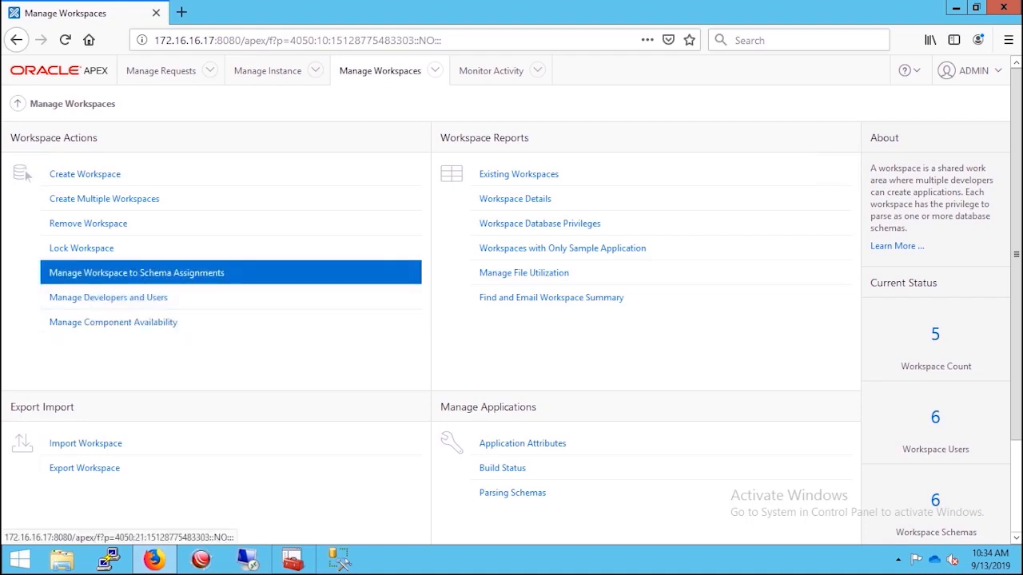
{"action": "left_click", "coordinate": [137, 273]}
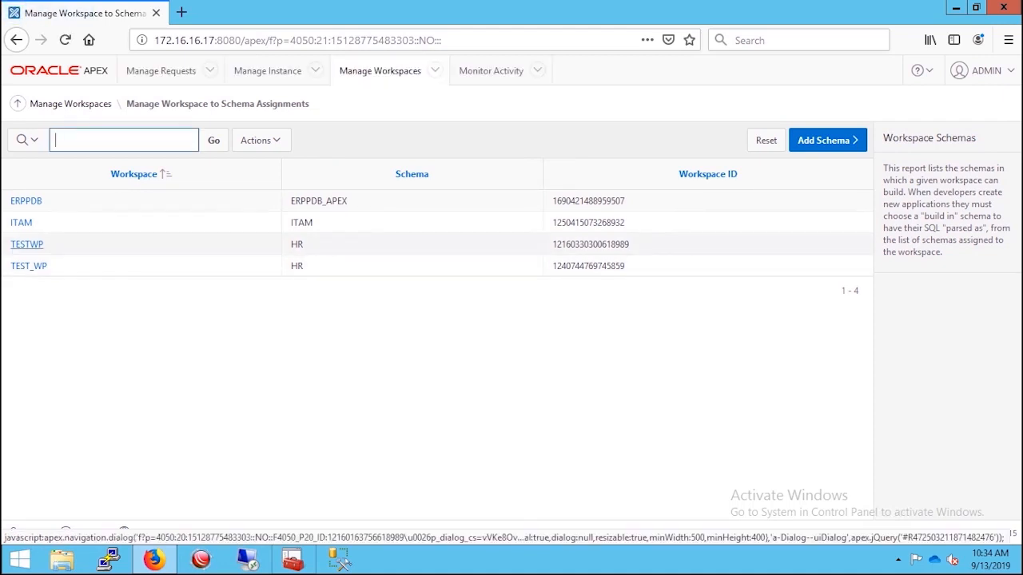
{"action": "left_click", "coordinate": [26, 245]}
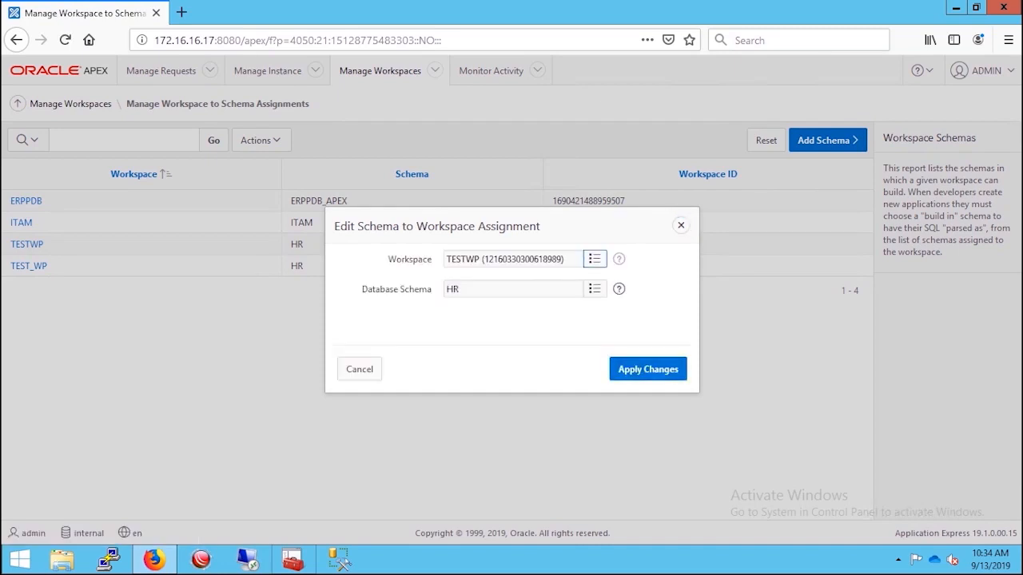
{"action": "key", "text": "Escape"}
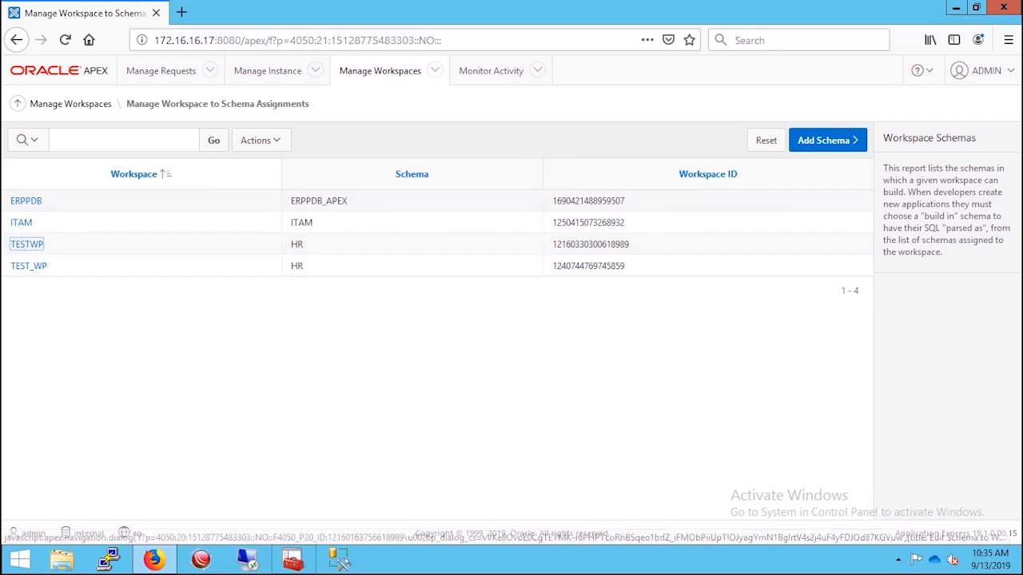
- Copy the server address and load the APEX sign-in page in a new tab
{"action": "left_click_drag", "start_coordinate": [265, 39], "coordinate": [155, 40]}
{"action": "right_click", "coordinate": [183, 47]}
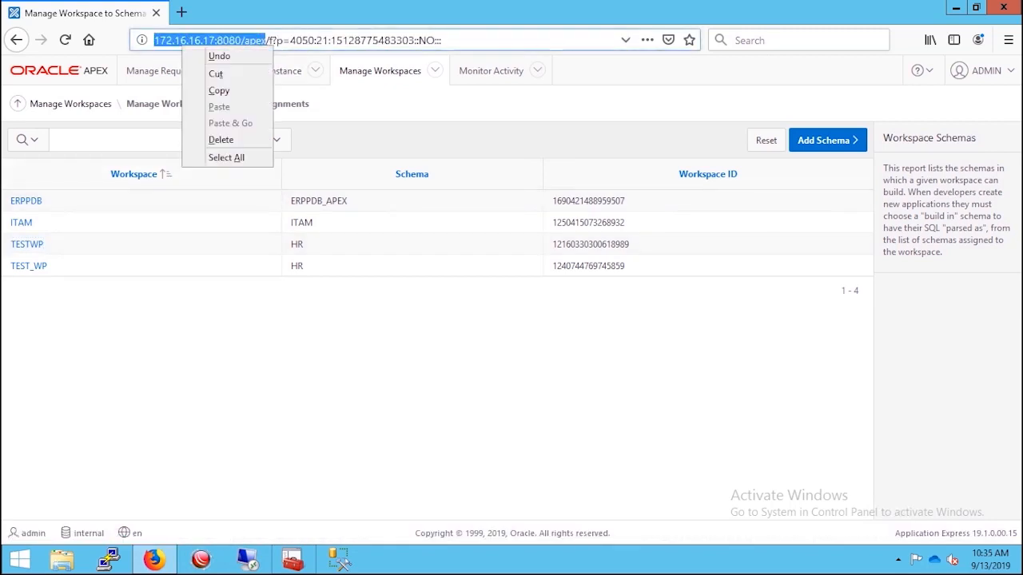
{"action": "left_click", "coordinate": [218, 90]}
{"action": "left_click", "coordinate": [181, 12]}
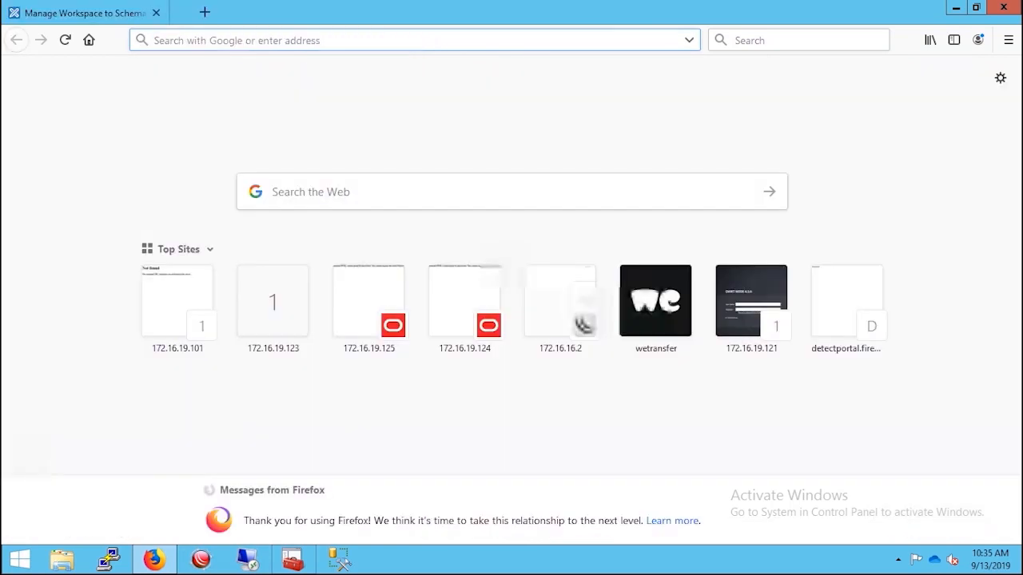
{"action": "right_click", "coordinate": [200, 40]}
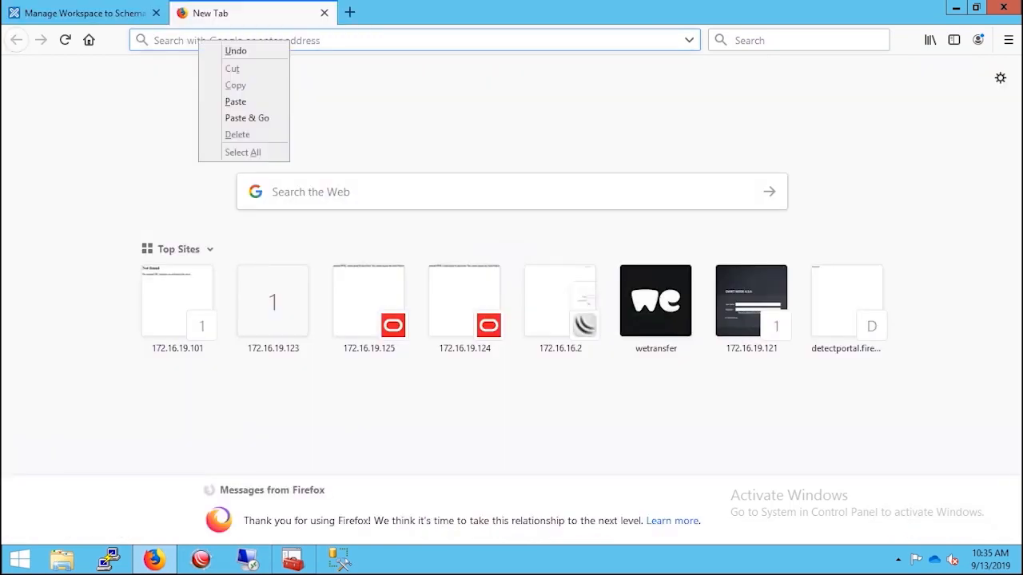
{"action": "left_click", "coordinate": [235, 102]}
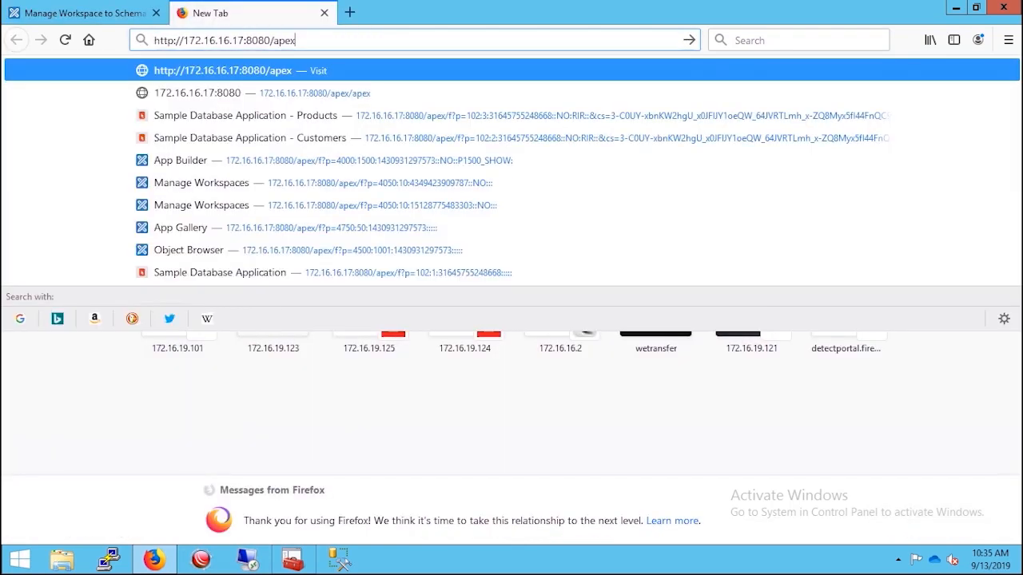
{"action": "key", "text": "Return"}
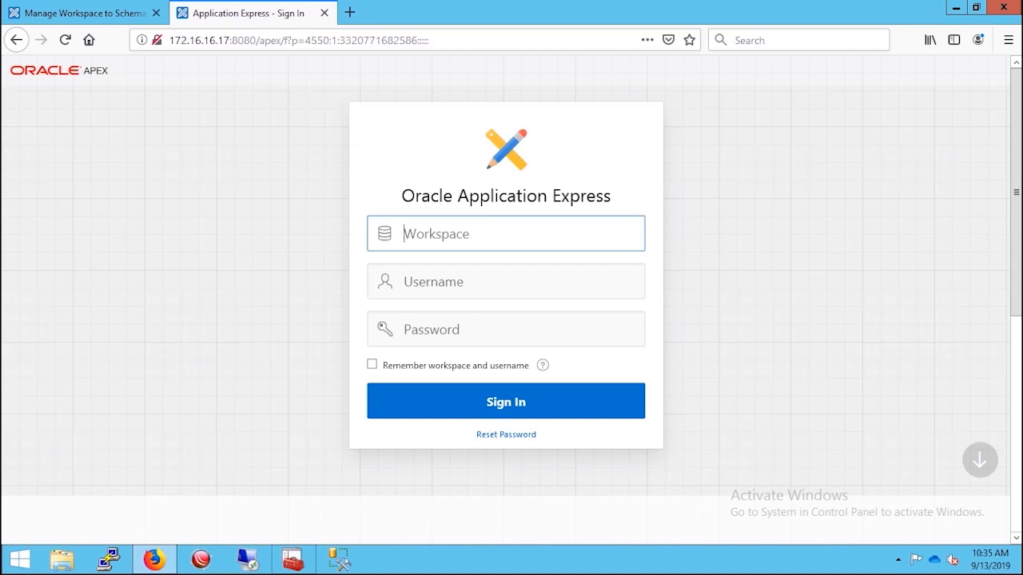
- Sign in to workspace testwp as user admin with the account password
{"action": "type", "text": "test"}
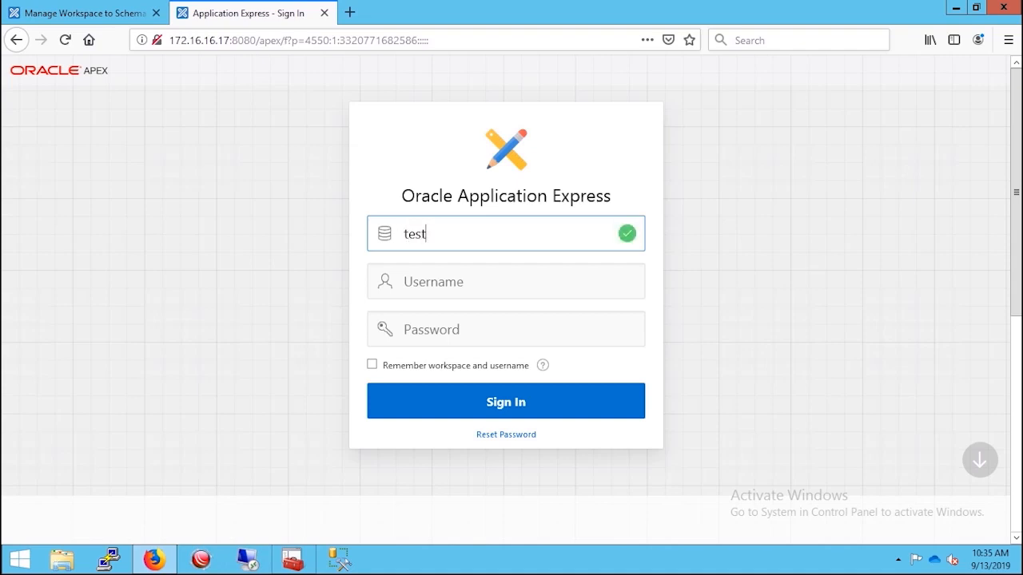
{"action": "type", "text": "wp"}
{"action": "key", "text": "Tab"}
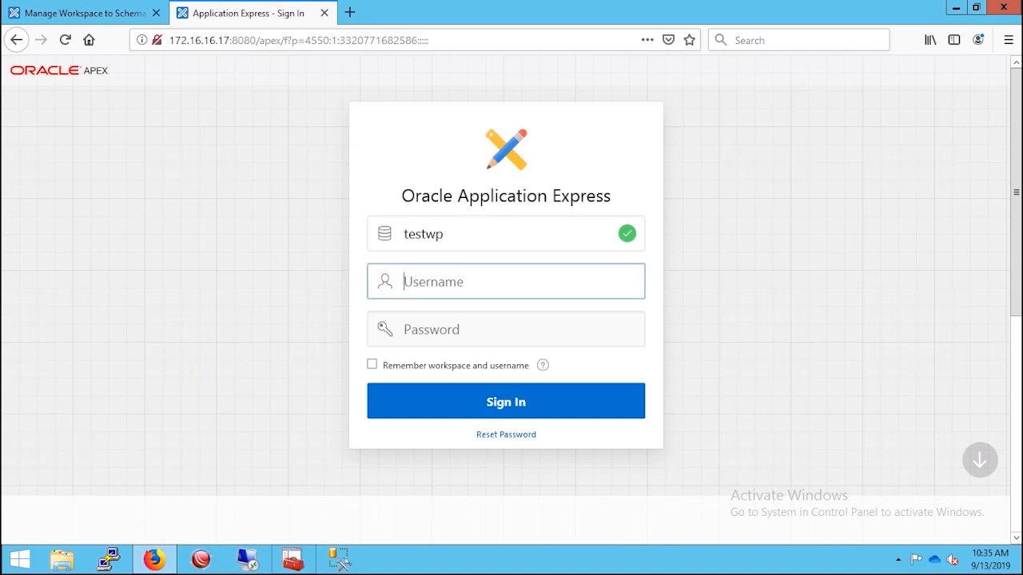
{"action": "type", "text": "admin"}
{"action": "key", "text": "Tab"}
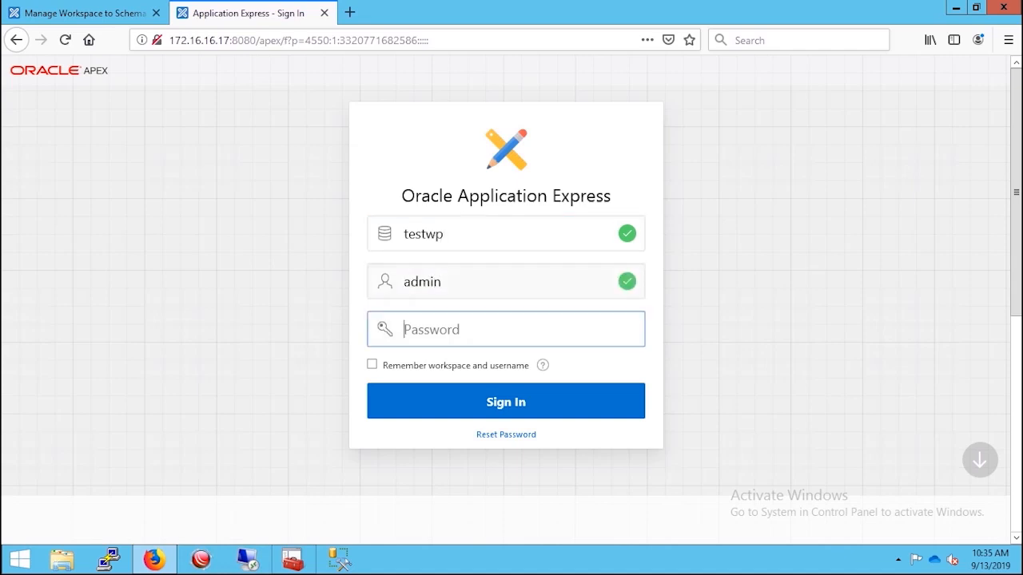
{"action": "type", "text": "•••••"}
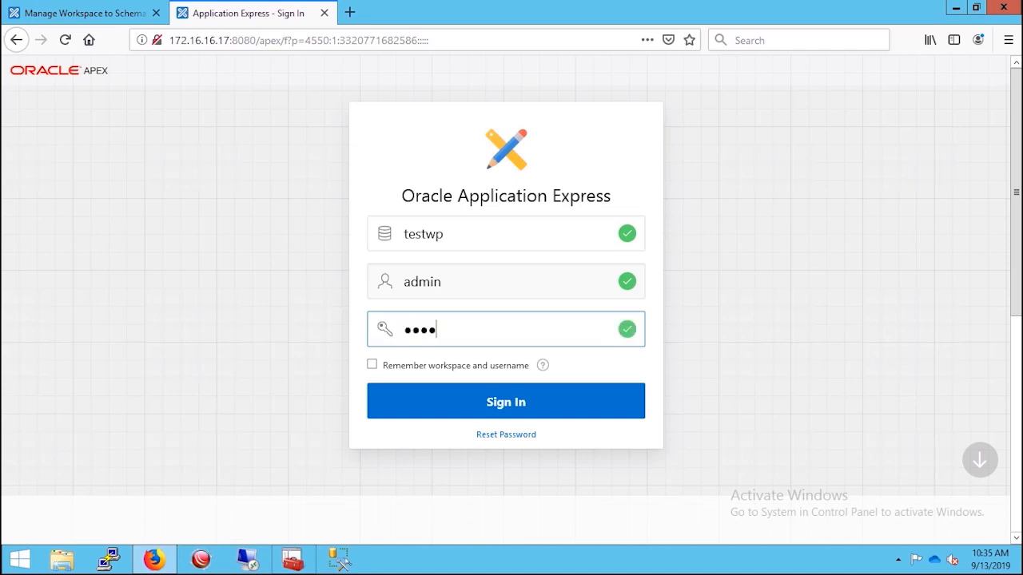
{"action": "type", "text": "••••••"}
{"action": "key", "text": "Return"}
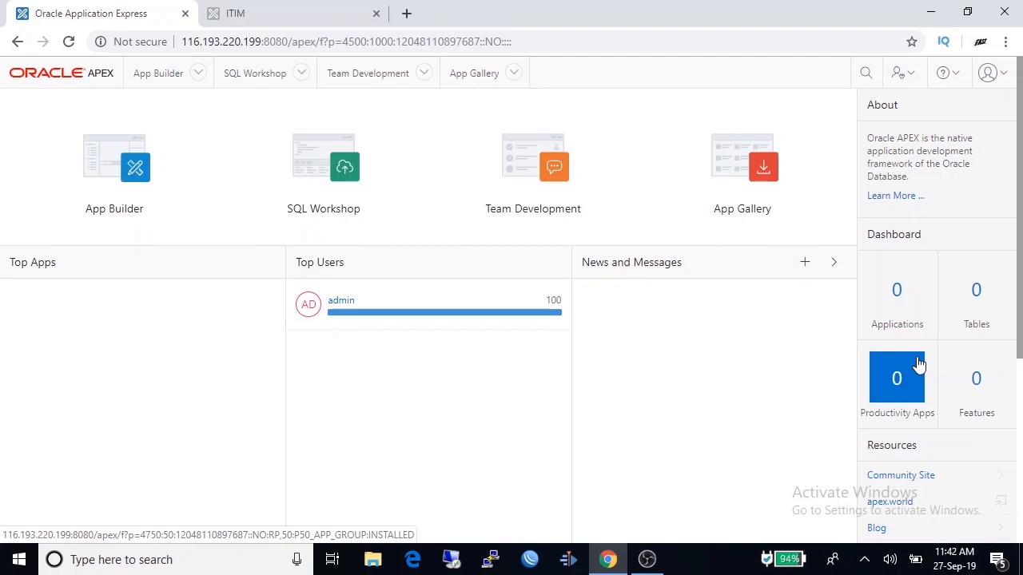
- Start a new table from SQL Workshop and name it Products
{"action": "left_click", "coordinate": [978, 294]}
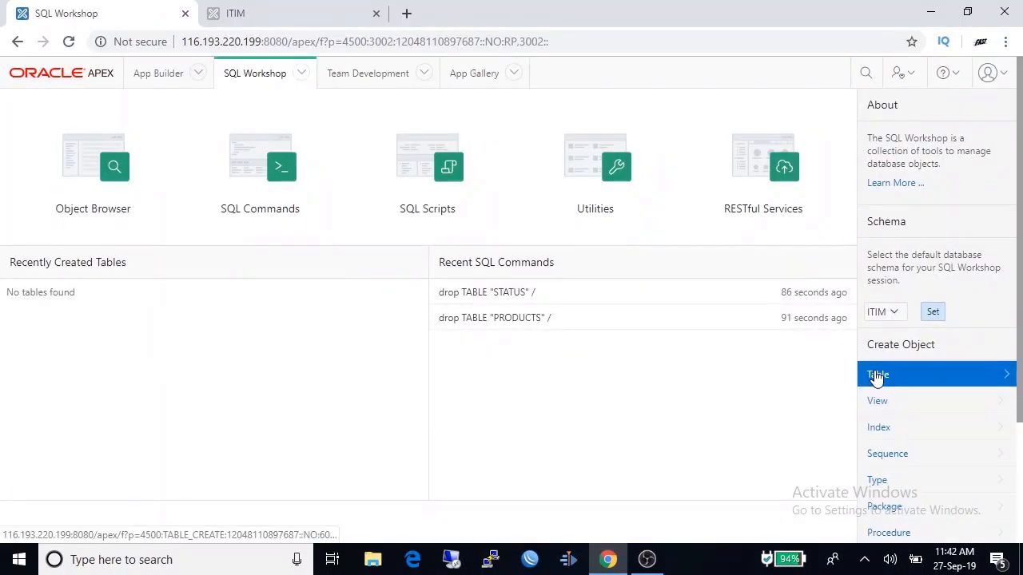
{"action": "left_click", "coordinate": [877, 375]}
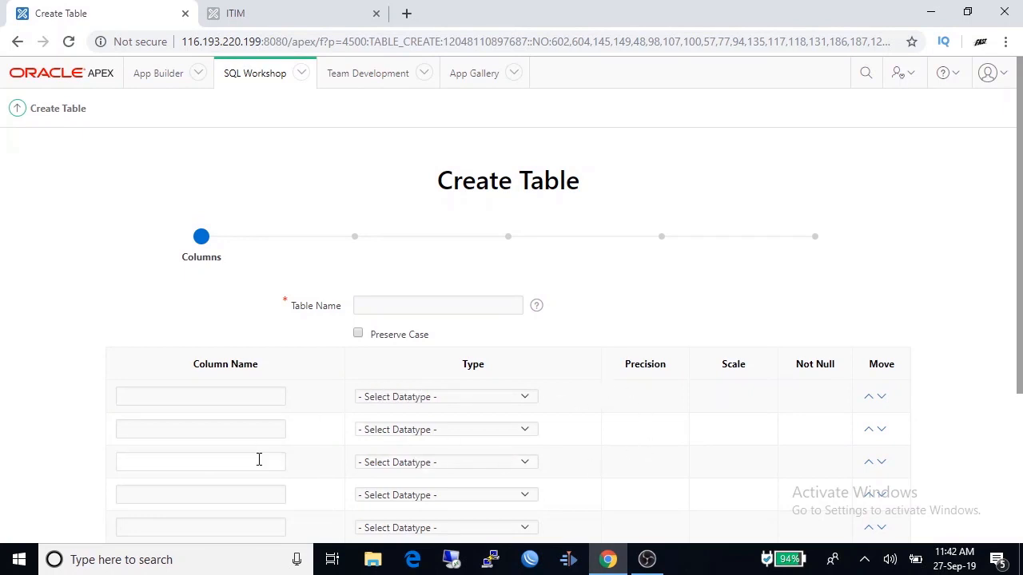
{"action": "left_click", "coordinate": [419, 303]}
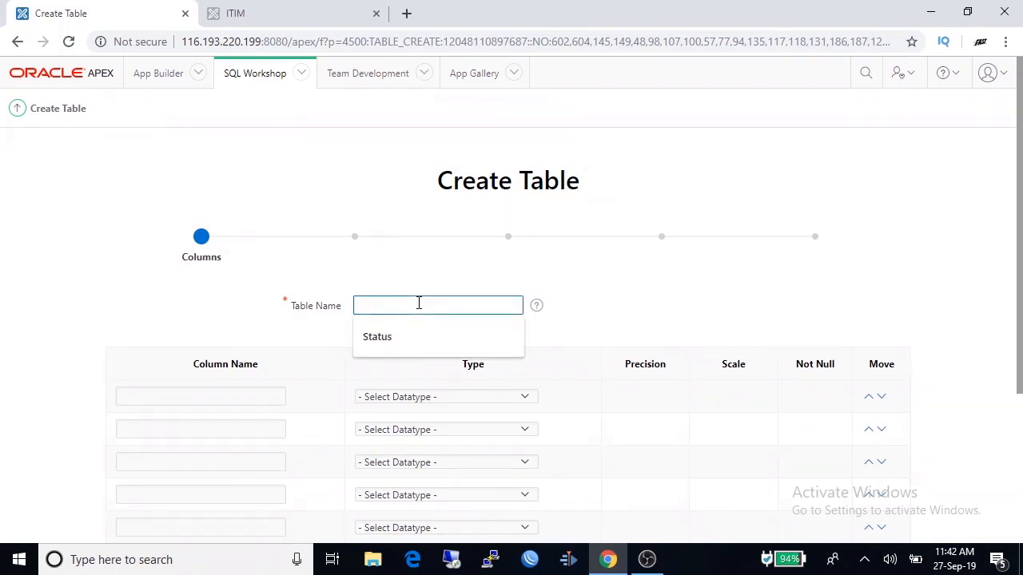
{"action": "type", "text": "Products"}
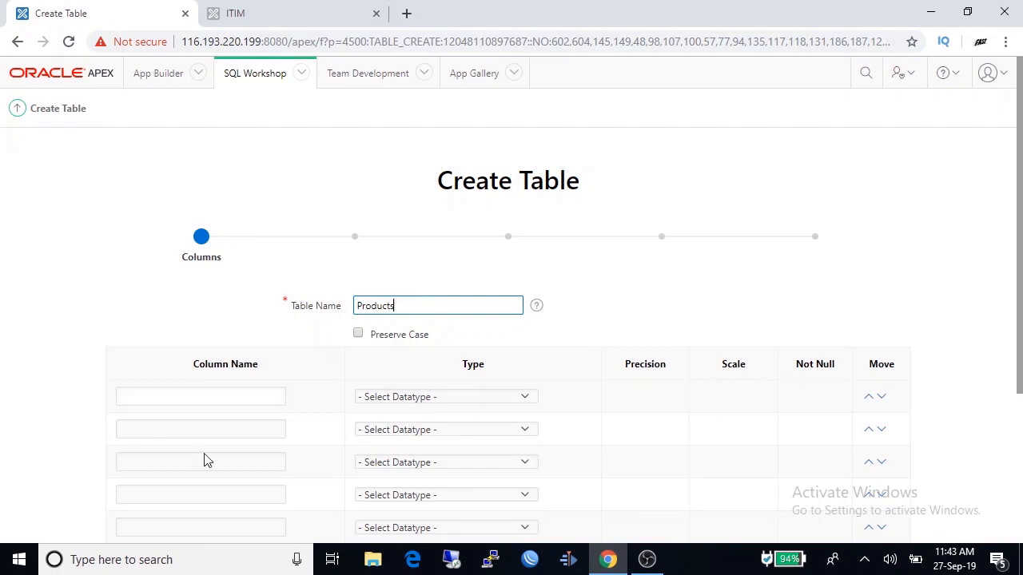
- Enter the column names Product_ID, Product_Name and Product_Type
{"action": "left_click", "coordinate": [214, 395]}
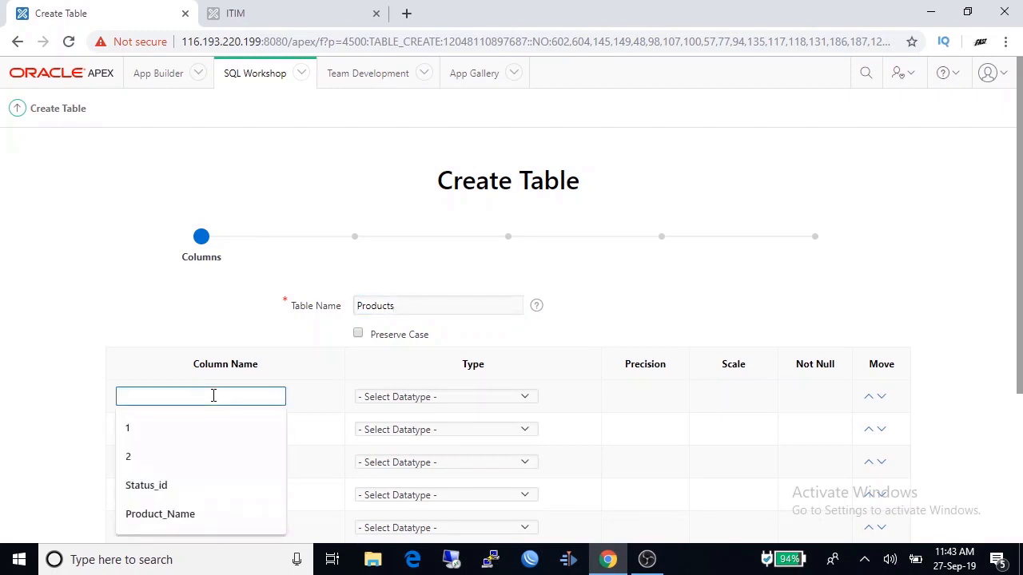
{"action": "type", "text": "Product"}
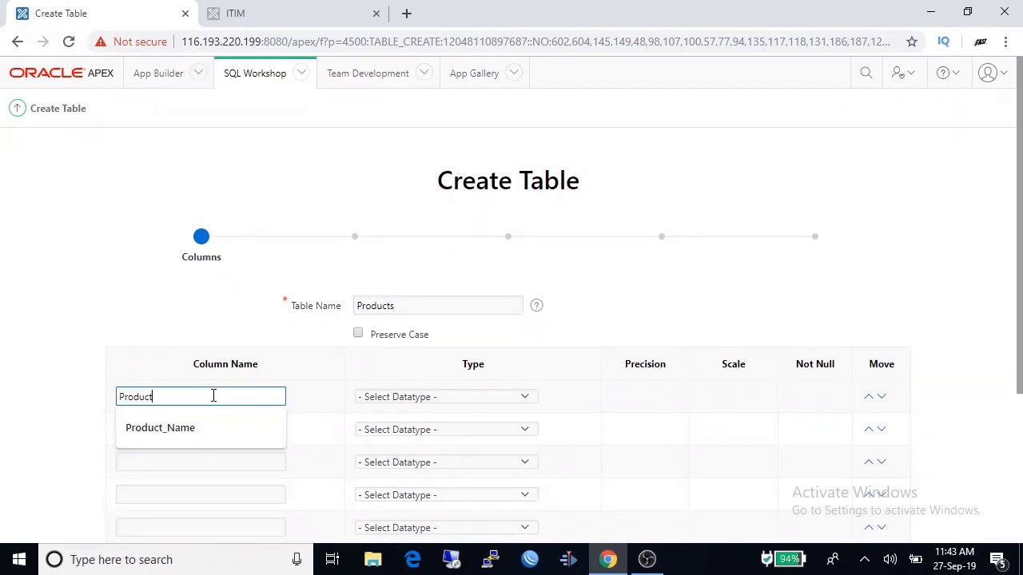
{"action": "type", "text": "_Id"}
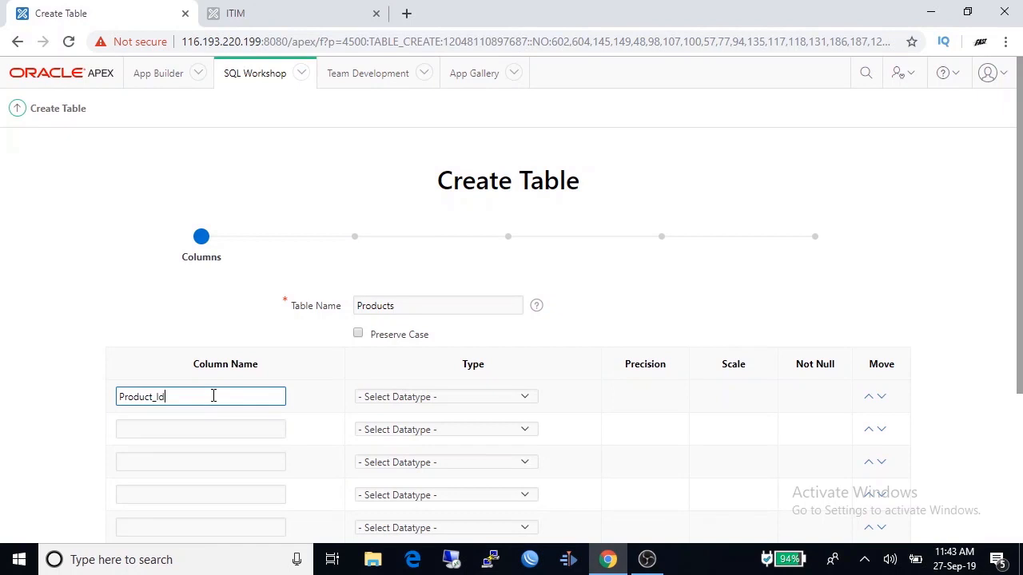
{"action": "key", "text": "BackSpace"}
{"action": "type", "text": "D"}
{"action": "left_click", "coordinate": [238, 428]}
{"action": "type", "text": "Product_Name"}
{"action": "left_click", "coordinate": [207, 475]}
{"action": "left_click", "coordinate": [190, 462]}
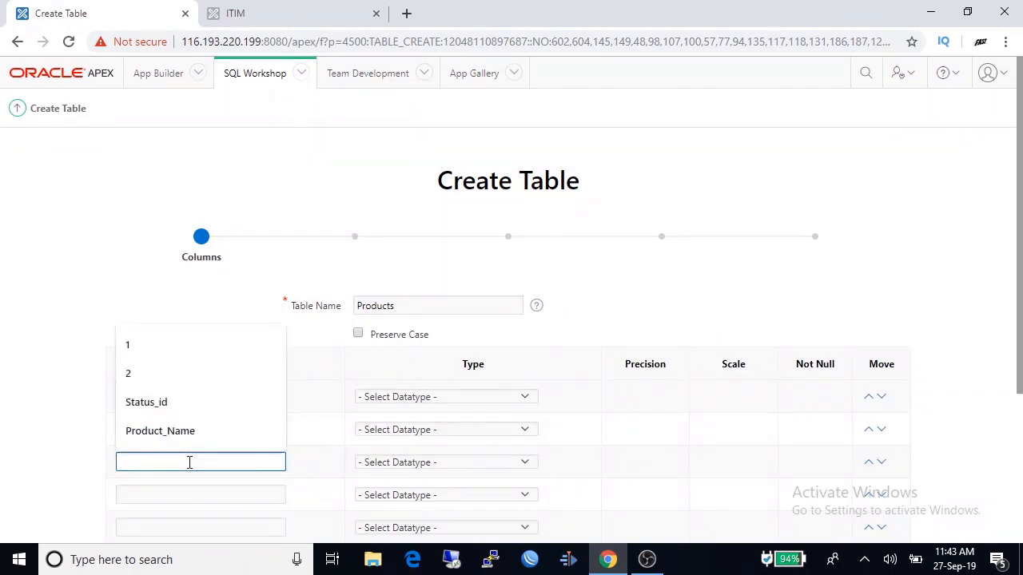
{"action": "type", "text": "Pro"}
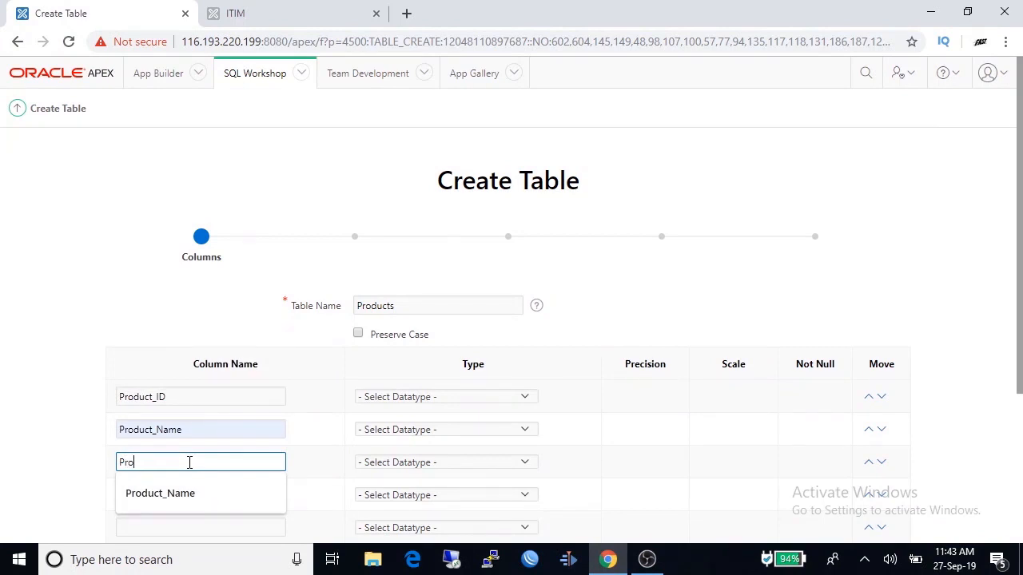
{"action": "type", "text": "duct_TYP"}
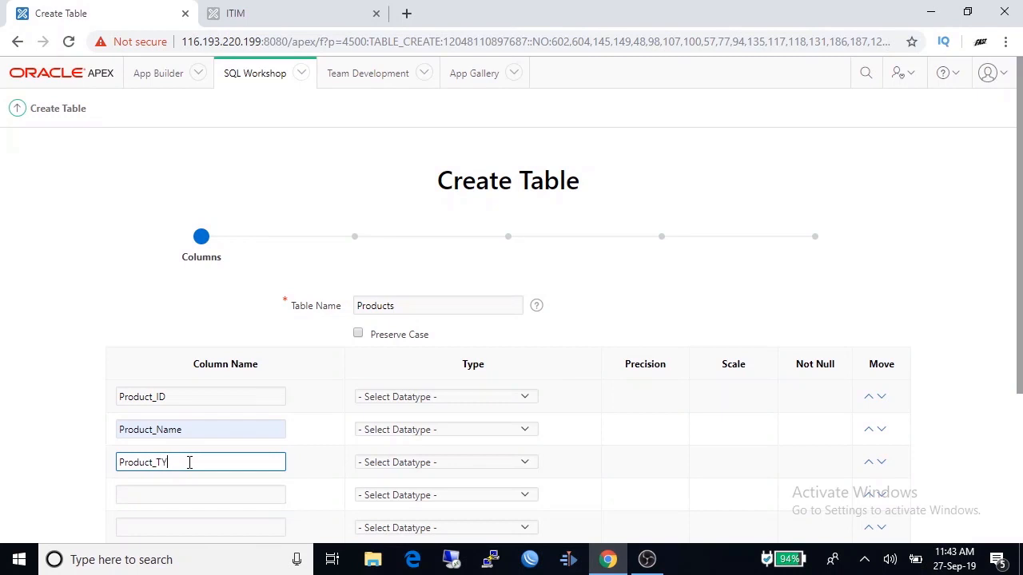
{"action": "key", "text": "BackSpace"}
{"action": "key", "text": "BackSpace"}
{"action": "type", "text": "ype"}
{"action": "left_click", "coordinate": [203, 493]}
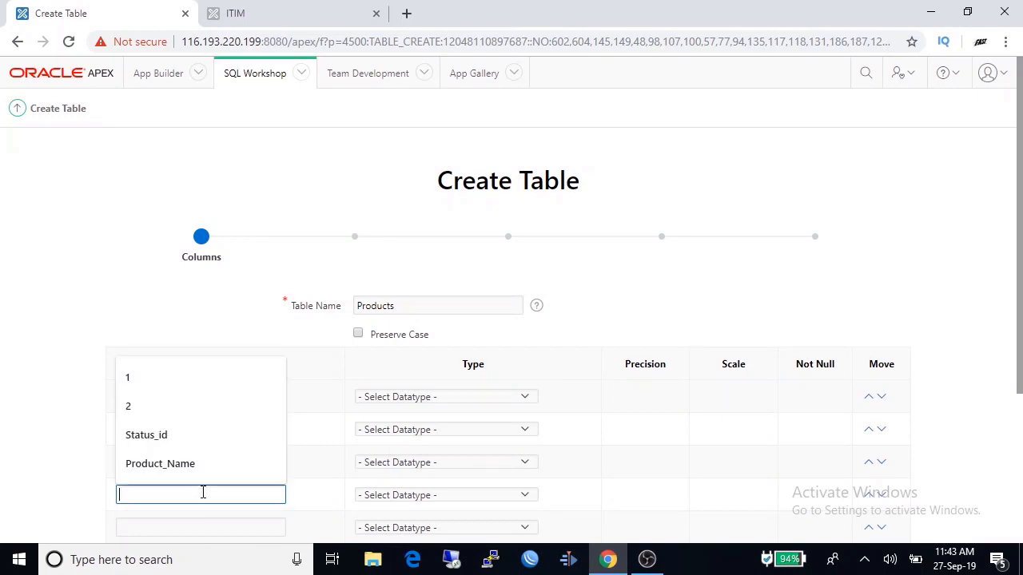
{"action": "left_click", "coordinate": [333, 383]}
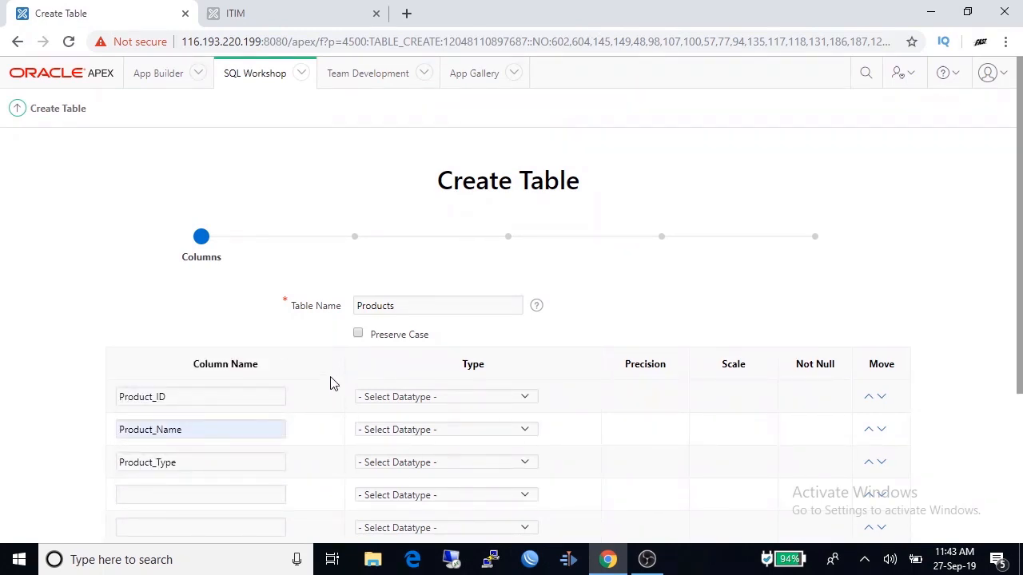
- Set Product_ID to NUMBER and Product_Name and Product_Type to VARCHAR2
{"action": "left_click", "coordinate": [461, 399]}
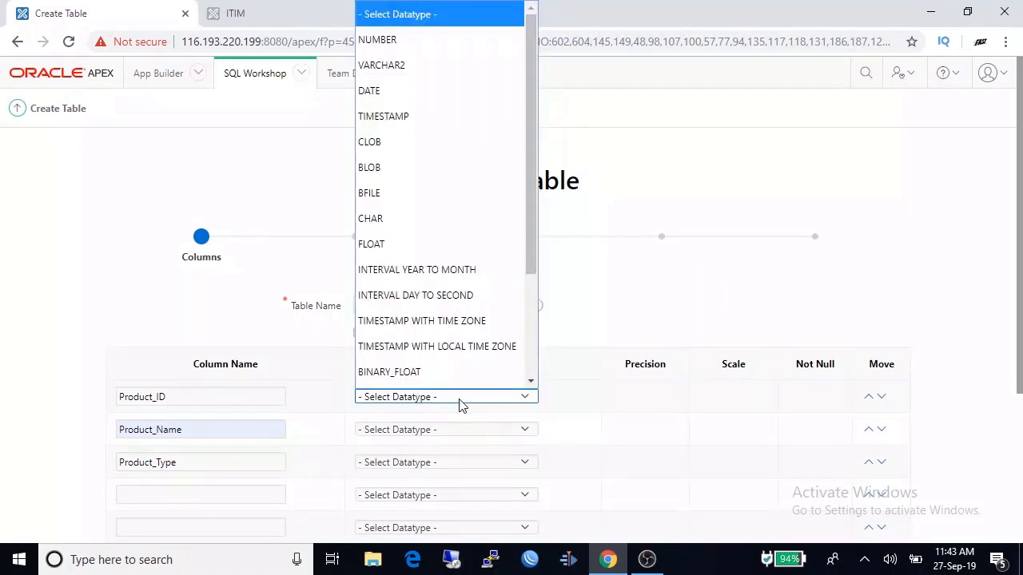
{"action": "left_click", "coordinate": [405, 40]}
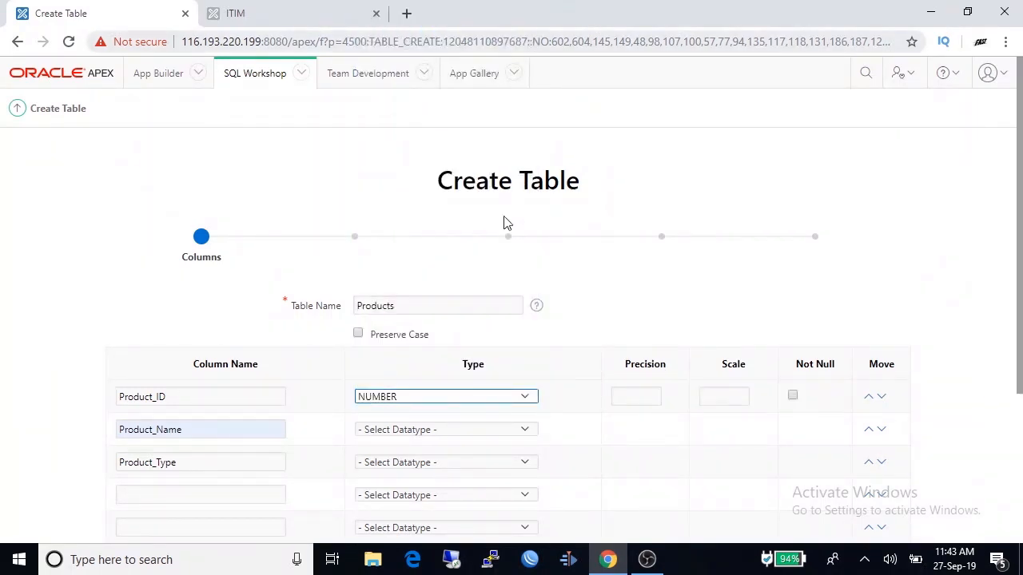
{"action": "left_click", "coordinate": [480, 432]}
{"action": "left_click", "coordinate": [406, 53]}
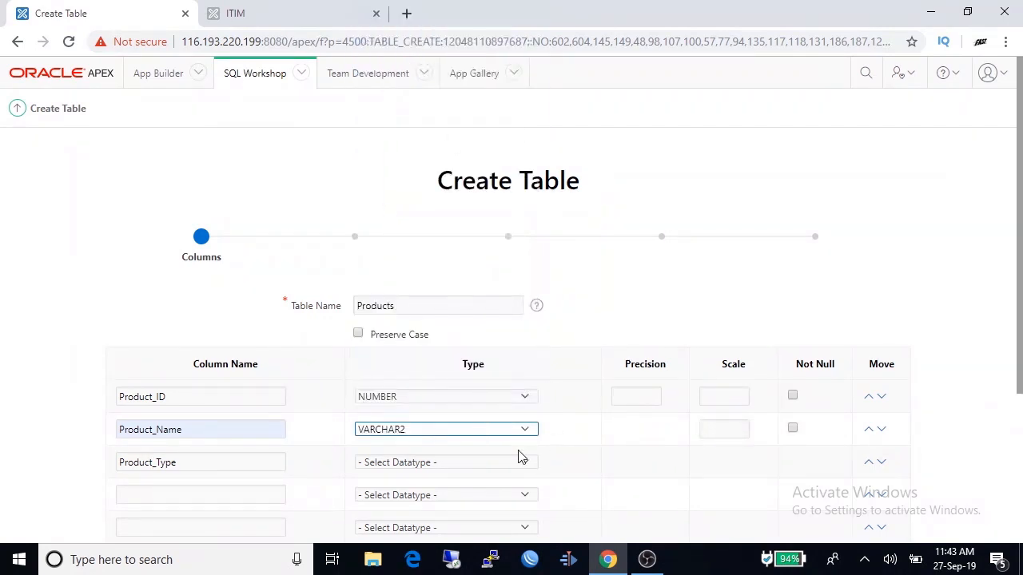
{"action": "left_click", "coordinate": [482, 463]}
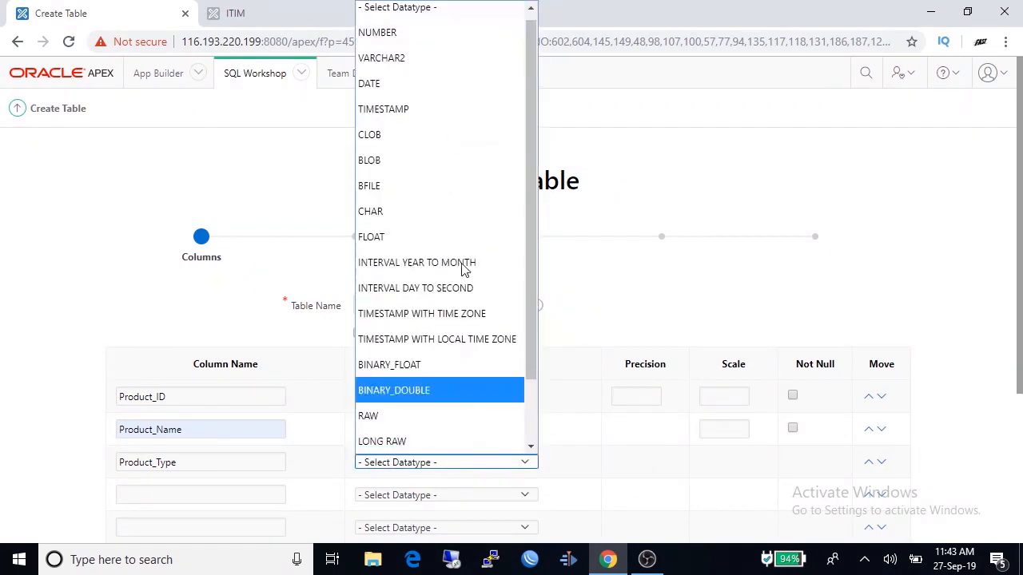
{"action": "left_click", "coordinate": [434, 60]}
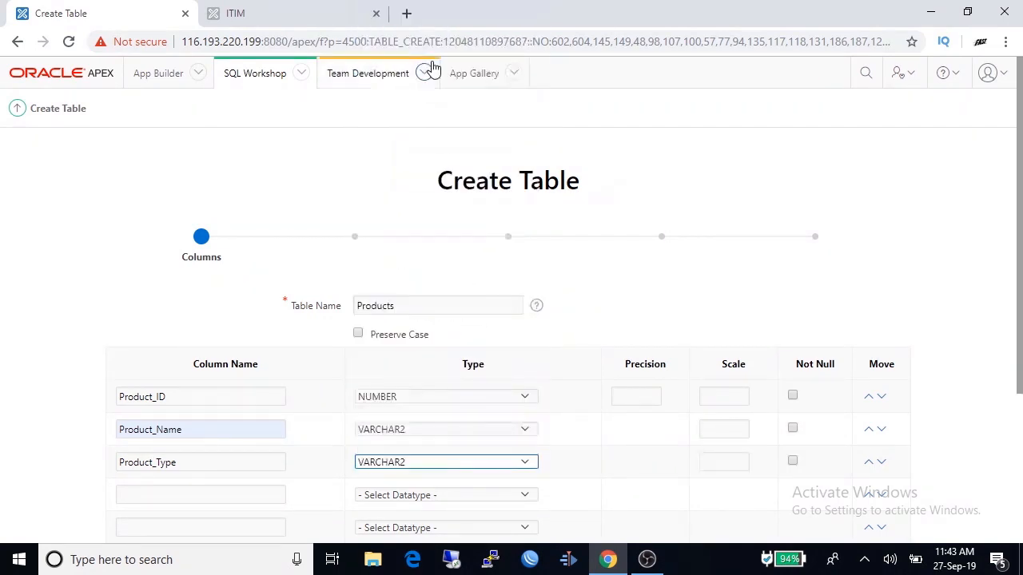
- Give Product_Name size 50 and Product_Type size 30, then continue
{"action": "left_click", "coordinate": [733, 431]}
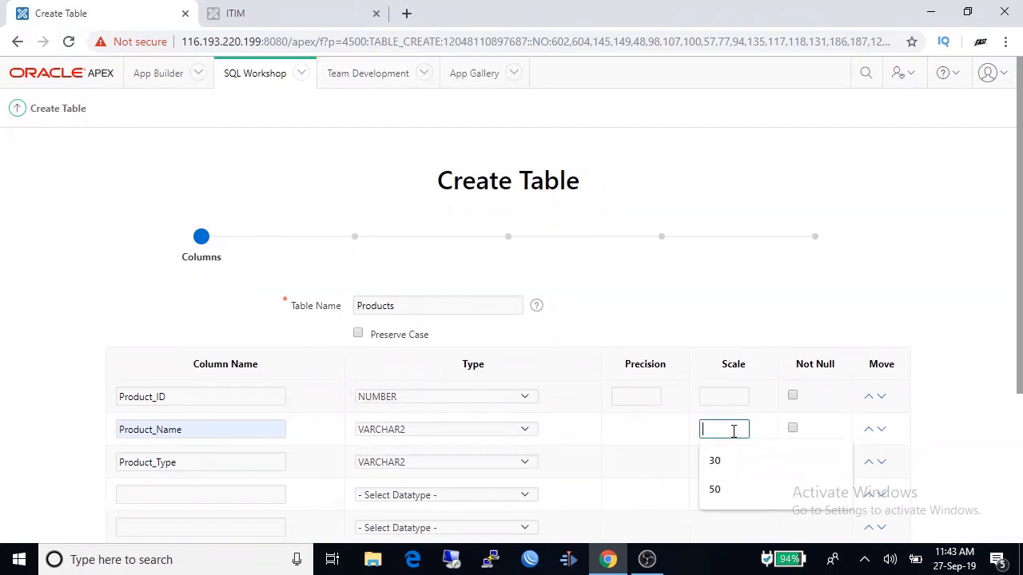
{"action": "left_click", "coordinate": [714, 489]}
{"action": "left_click", "coordinate": [718, 461]}
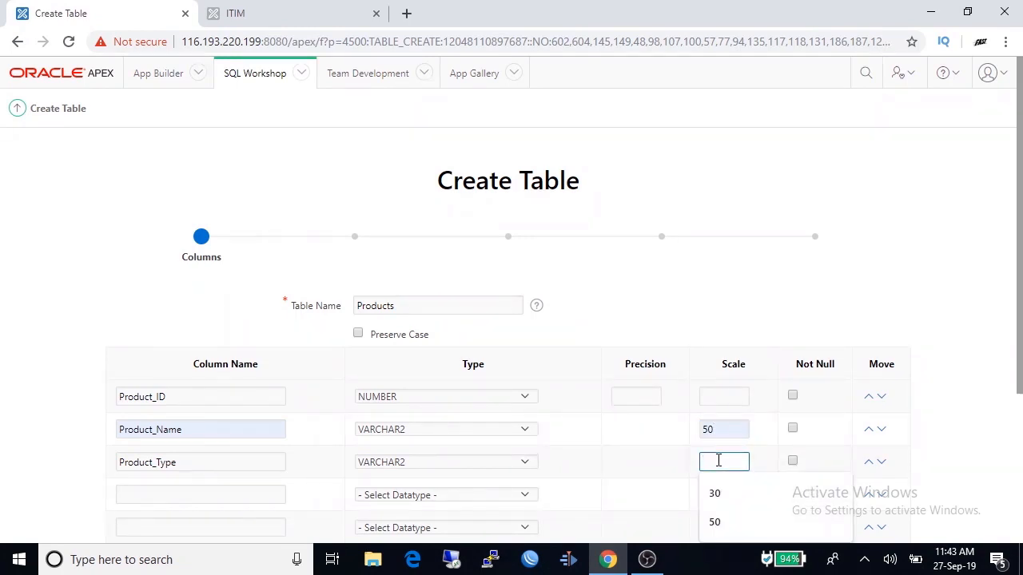
{"action": "type", "text": "30"}
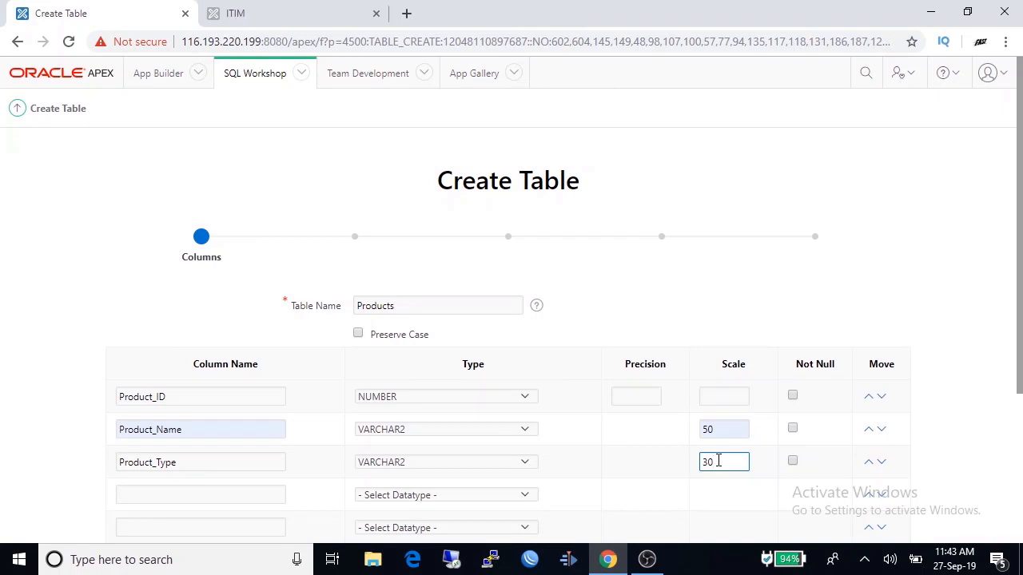
{"action": "left_click", "coordinate": [651, 476]}
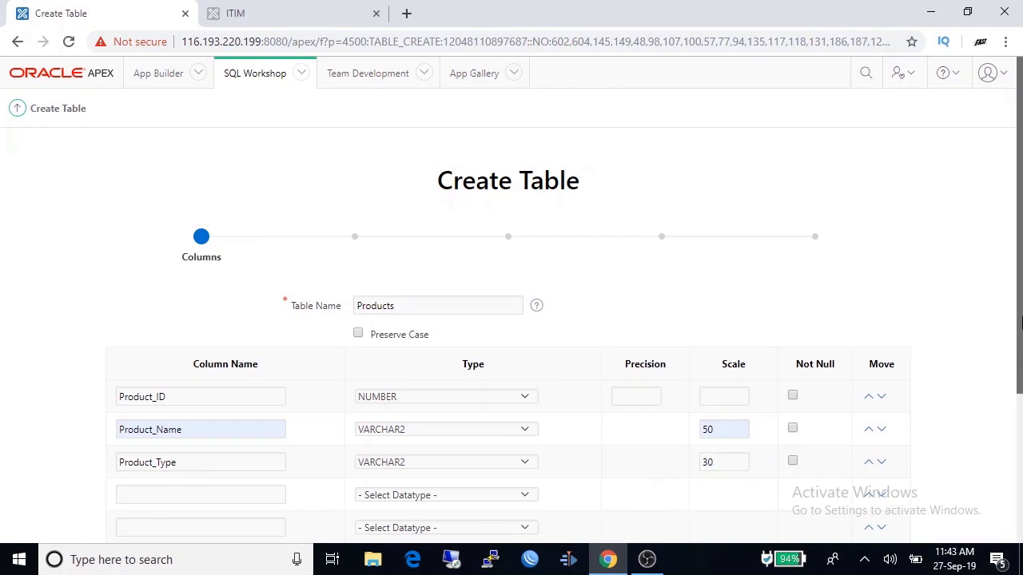
{"action": "scroll", "coordinate": [652, 476], "scroll_direction": "down", "scroll_amount": 3}
{"action": "left_click", "coordinate": [869, 484]}
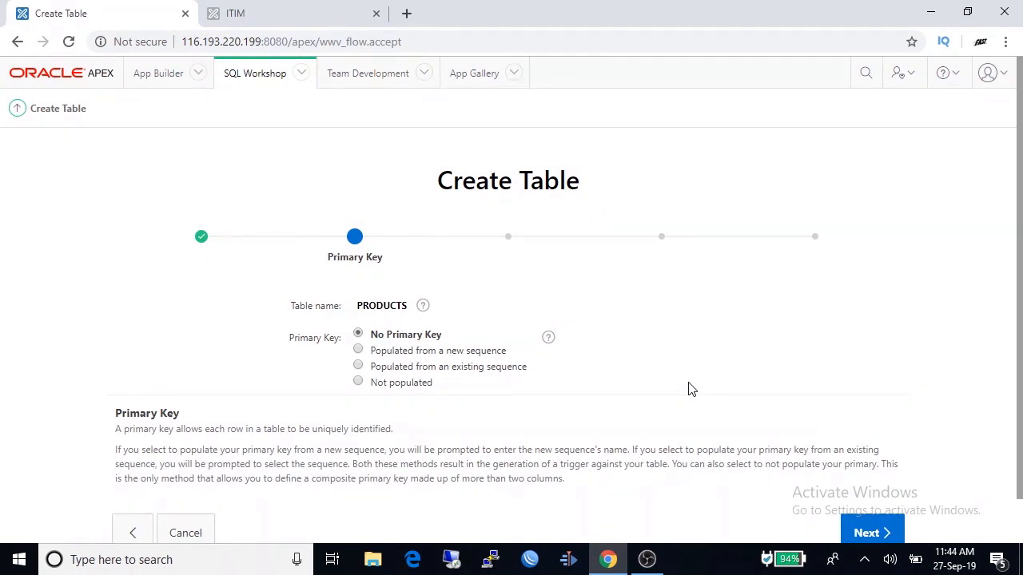
- Set PRODUCT_ID as a not-populated primary key with constraint PRODUCTS_PK and continue
{"action": "left_click", "coordinate": [358, 383]}
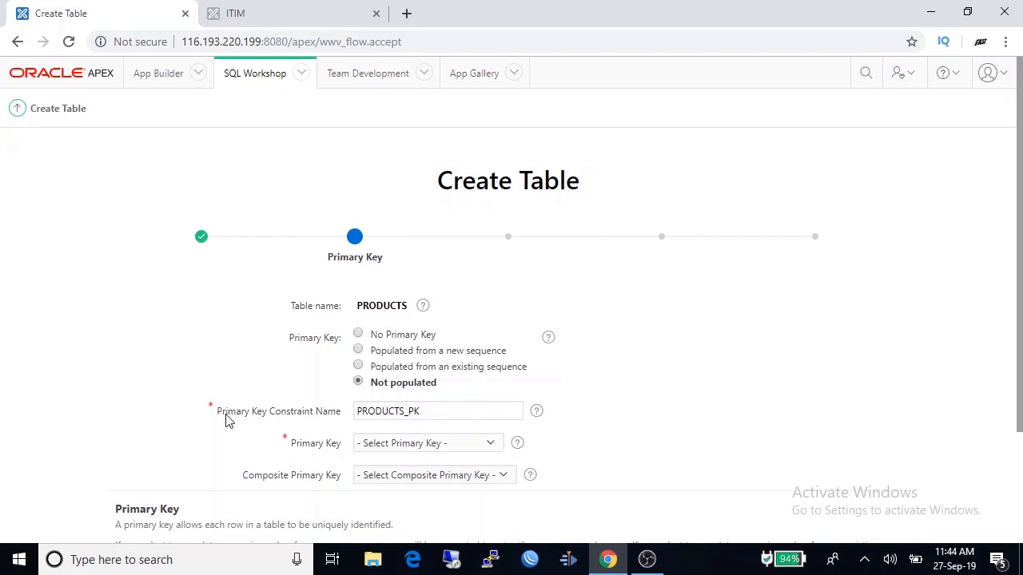
{"action": "left_click", "coordinate": [449, 411]}
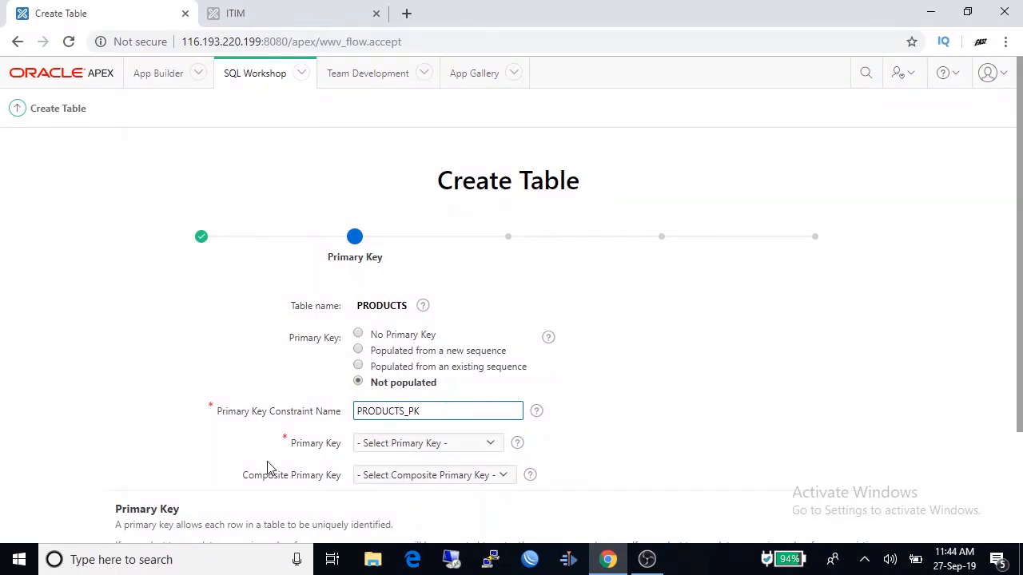
{"action": "left_click", "coordinate": [490, 444]}
{"action": "left_click", "coordinate": [376, 367]}
{"action": "scroll", "coordinate": [690, 425], "scroll_direction": "down", "scroll_amount": 3}
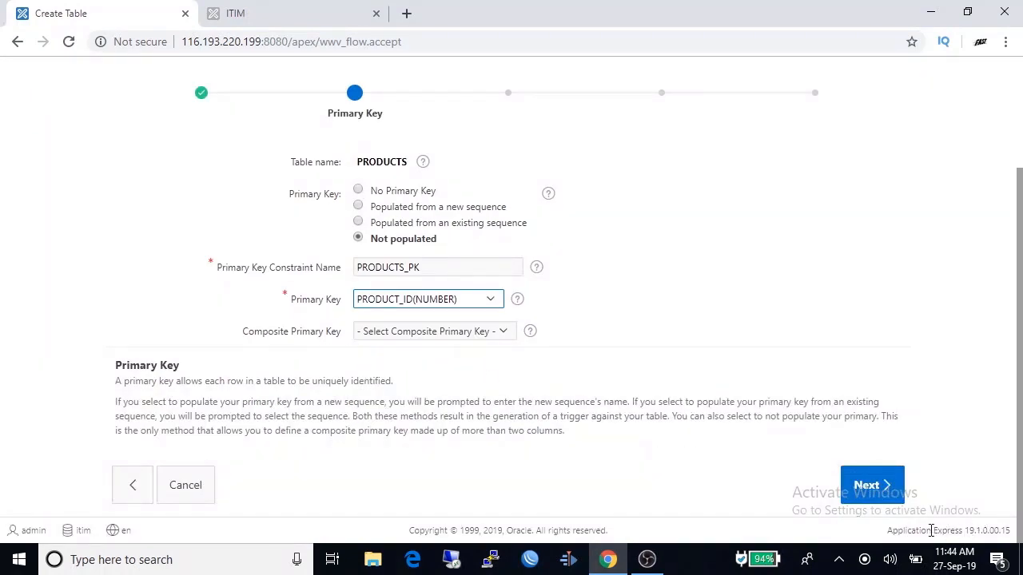
{"action": "left_click", "coordinate": [874, 490]}
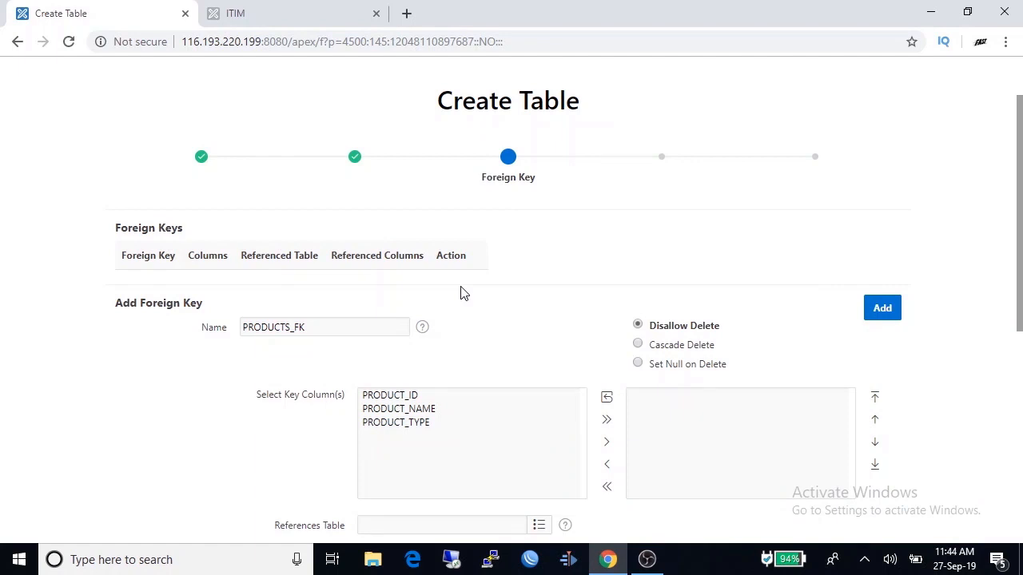
- Move past the Foreign Key page without adding any foreign key
{"action": "scroll", "coordinate": [461, 293], "scroll_direction": "down", "scroll_amount": 5}
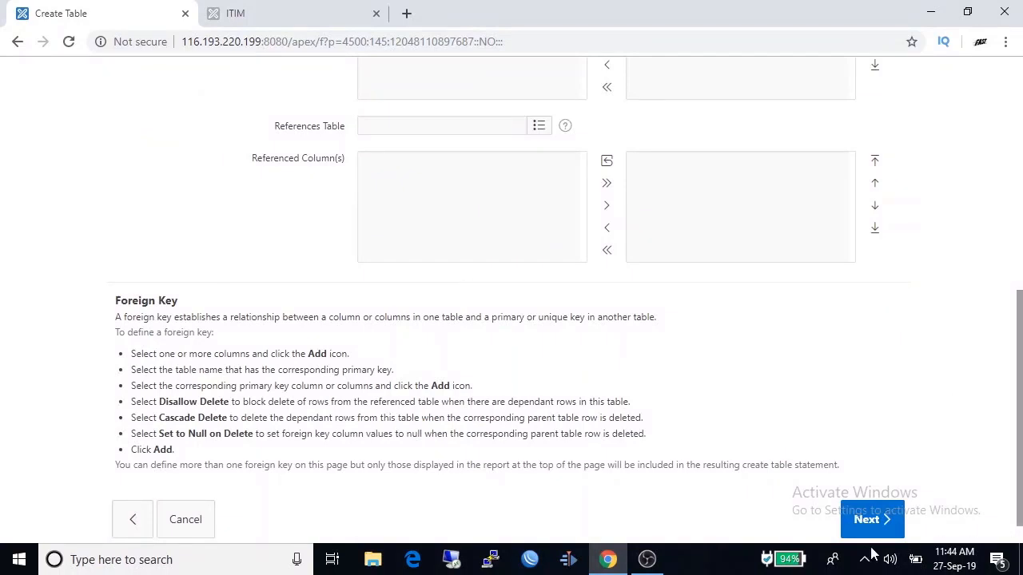
{"action": "left_click", "coordinate": [873, 522]}
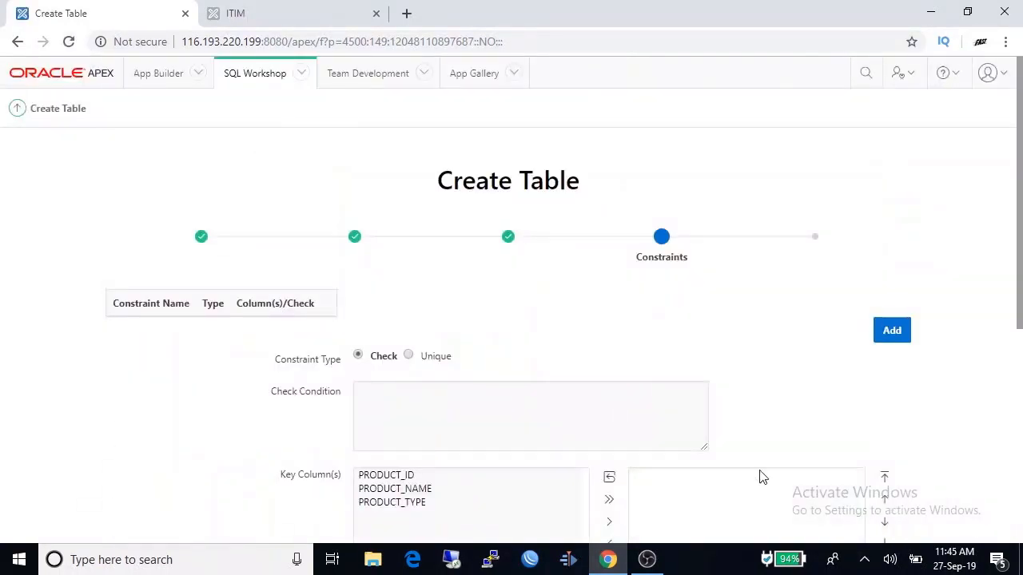
{"action": "scroll", "coordinate": [680, 403], "scroll_direction": "down", "scroll_amount": 3}
{"action": "scroll", "coordinate": [680, 406], "scroll_direction": "down", "scroll_amount": 2}
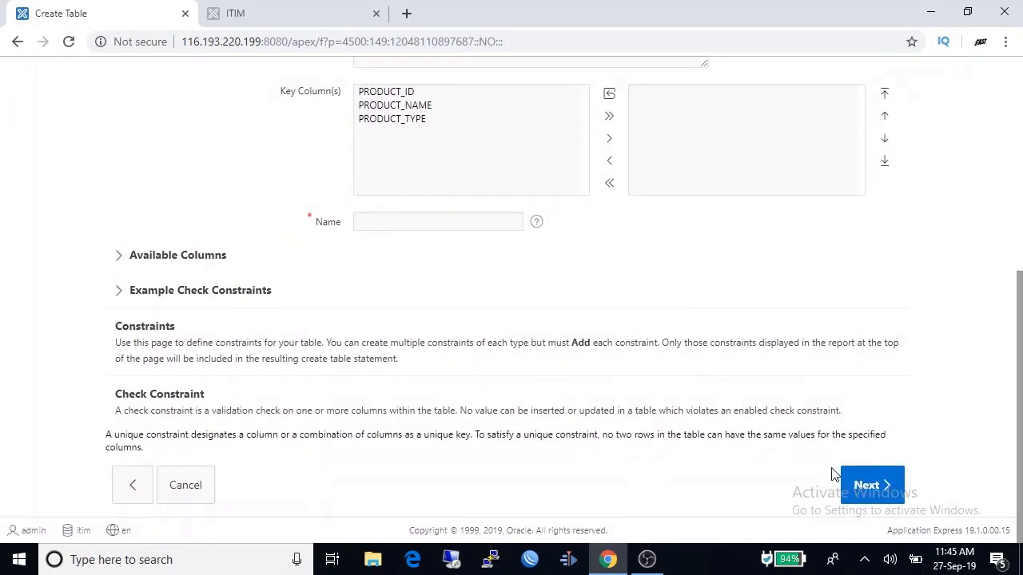
- Review the generated CREATE TABLE SQL, then create the PRODUCTS table
{"action": "left_click", "coordinate": [870, 493]}
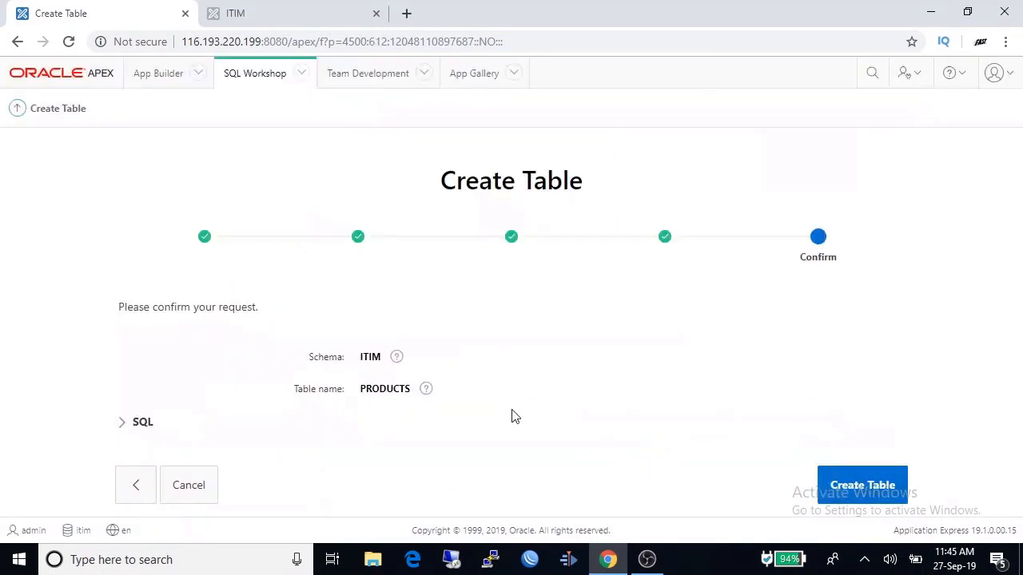
{"action": "left_click", "coordinate": [128, 425]}
{"action": "scroll", "coordinate": [239, 451], "scroll_direction": "down", "scroll_amount": 3}
{"action": "scroll", "coordinate": [243, 453], "scroll_direction": "down", "scroll_amount": 1}
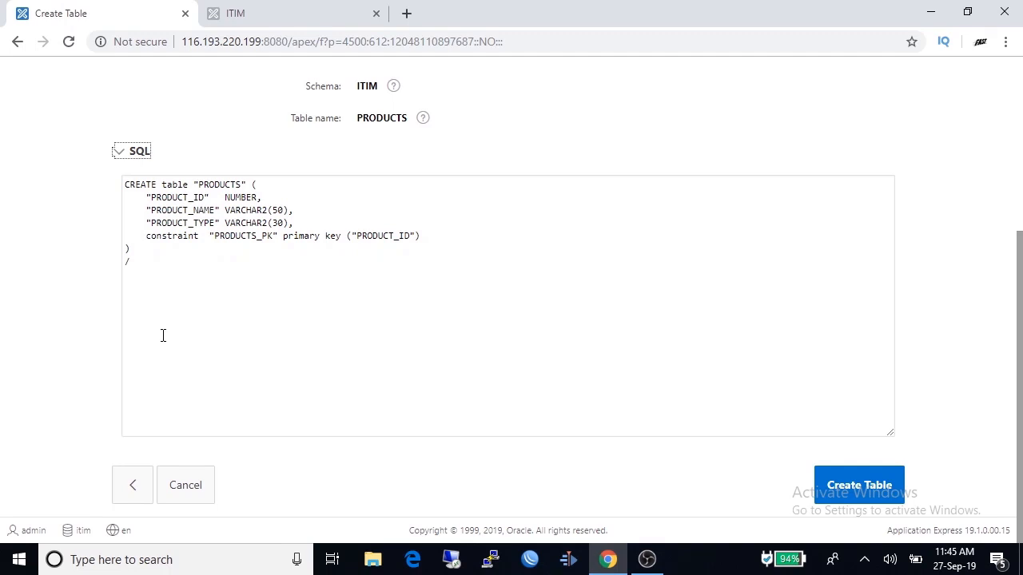
{"action": "left_click_drag", "start_coordinate": [125, 184], "coordinate": [557, 280]}
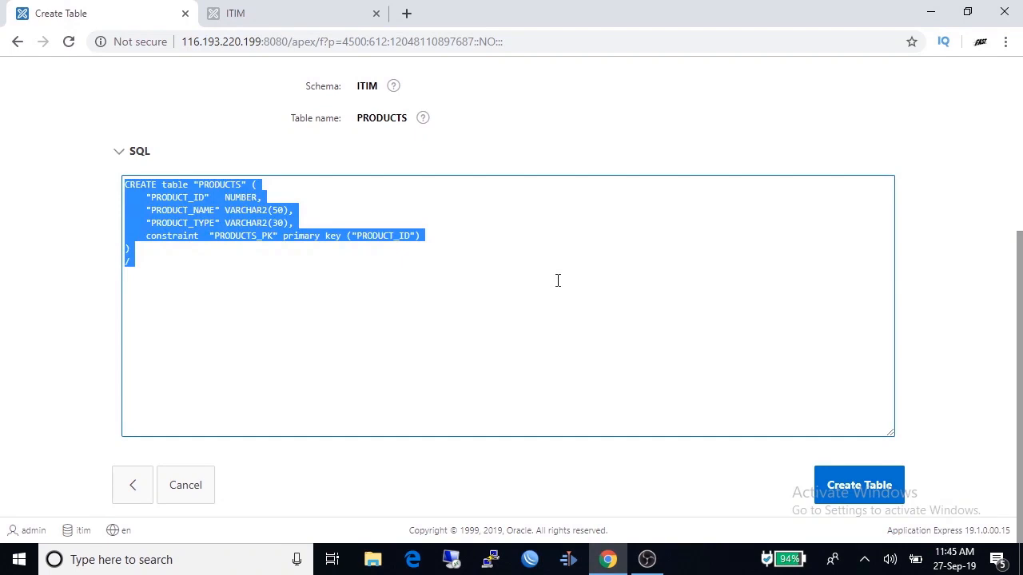
{"action": "left_click", "coordinate": [558, 279]}
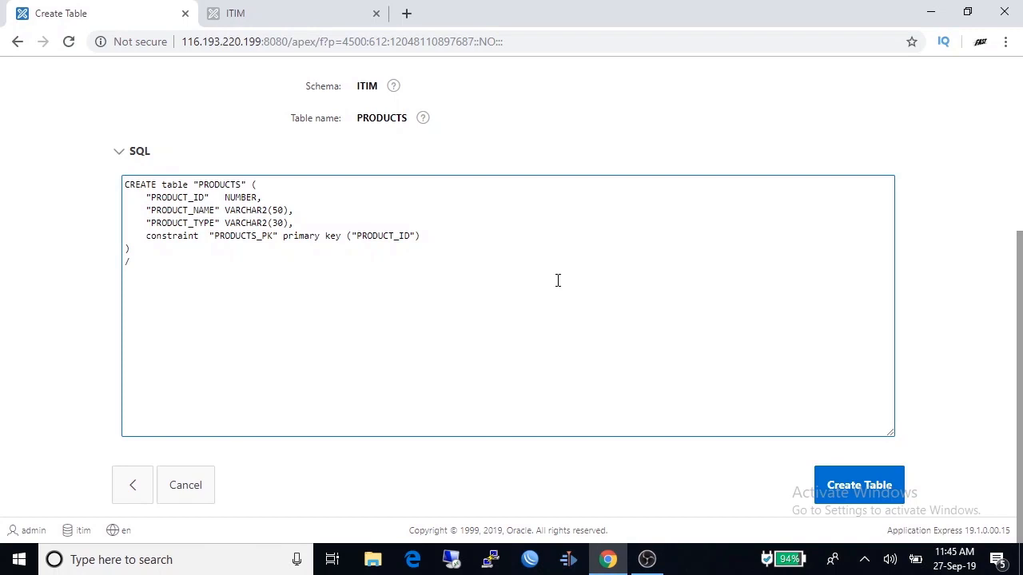
{"action": "left_click", "coordinate": [846, 489]}
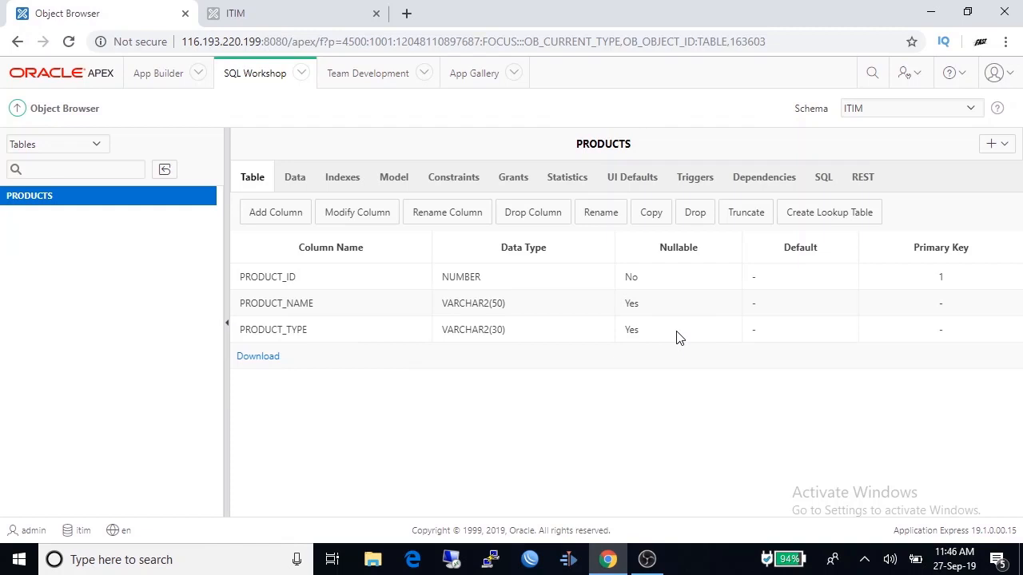
- Modify column PRODUCT_NAME to NOT NULL and apply the change
{"action": "left_click", "coordinate": [344, 222]}
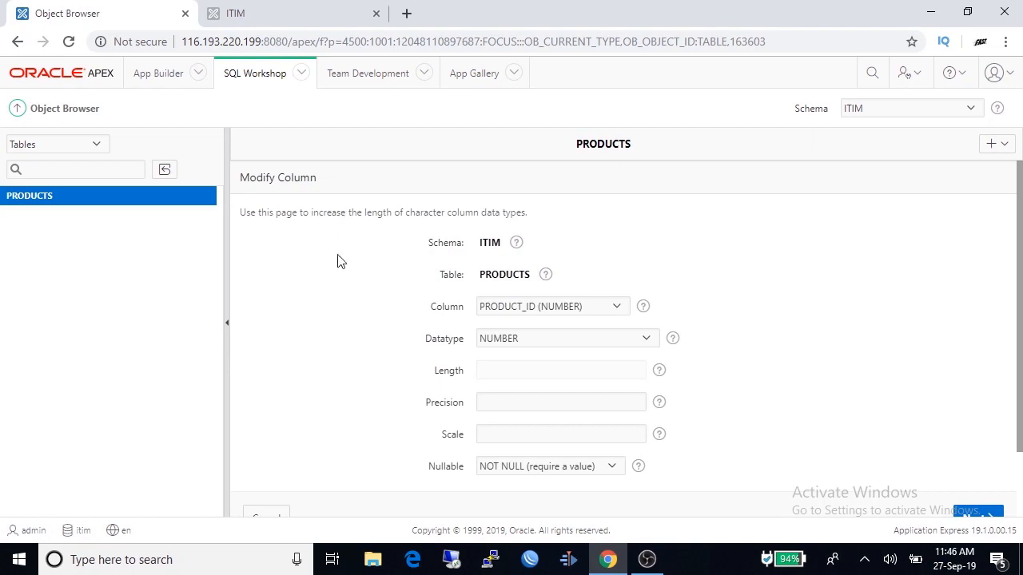
{"action": "scroll", "coordinate": [388, 381], "scroll_direction": "down", "scroll_amount": 1}
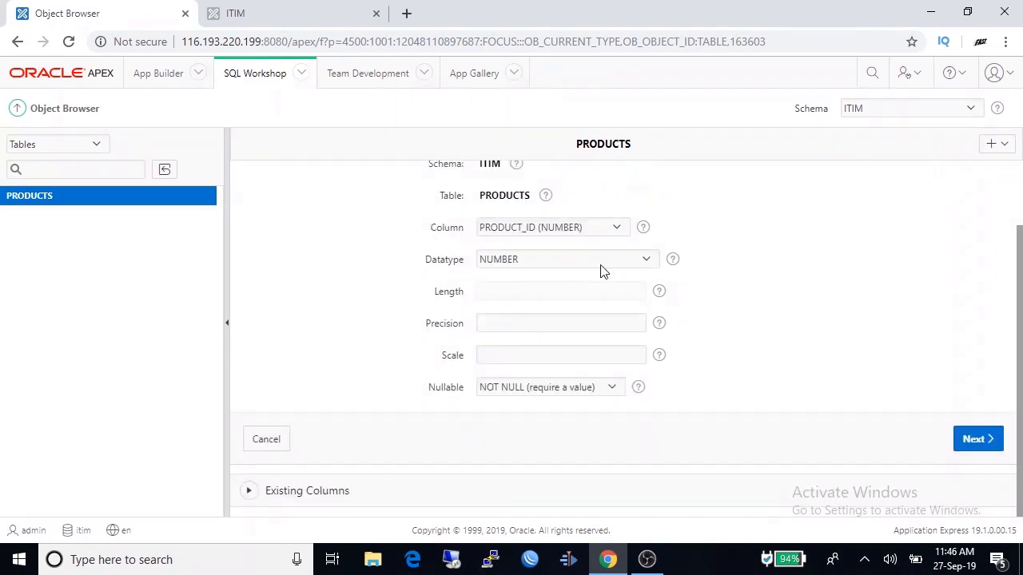
{"action": "left_click", "coordinate": [617, 230]}
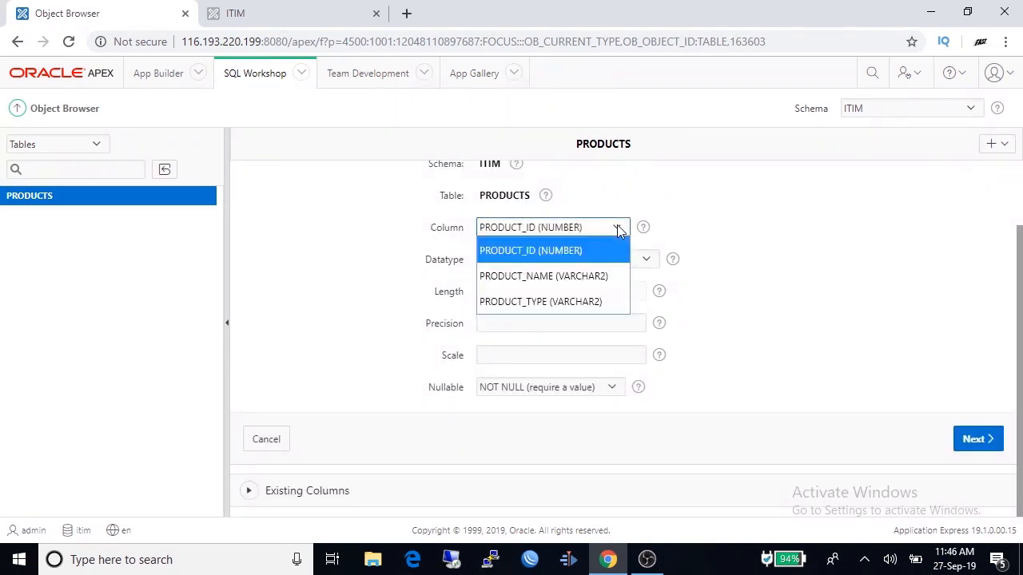
{"action": "left_click", "coordinate": [579, 276]}
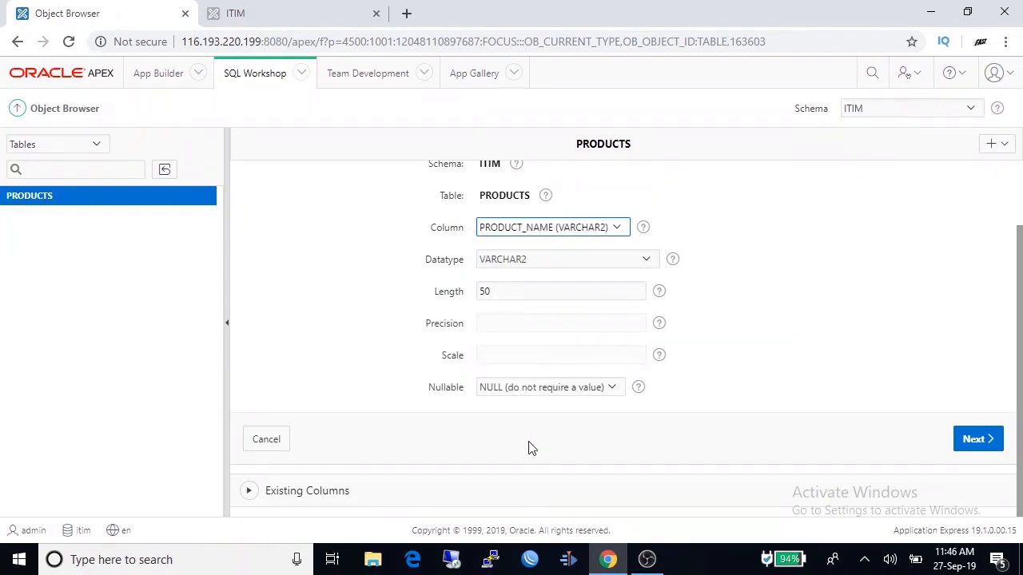
{"action": "left_click", "coordinate": [613, 388]}
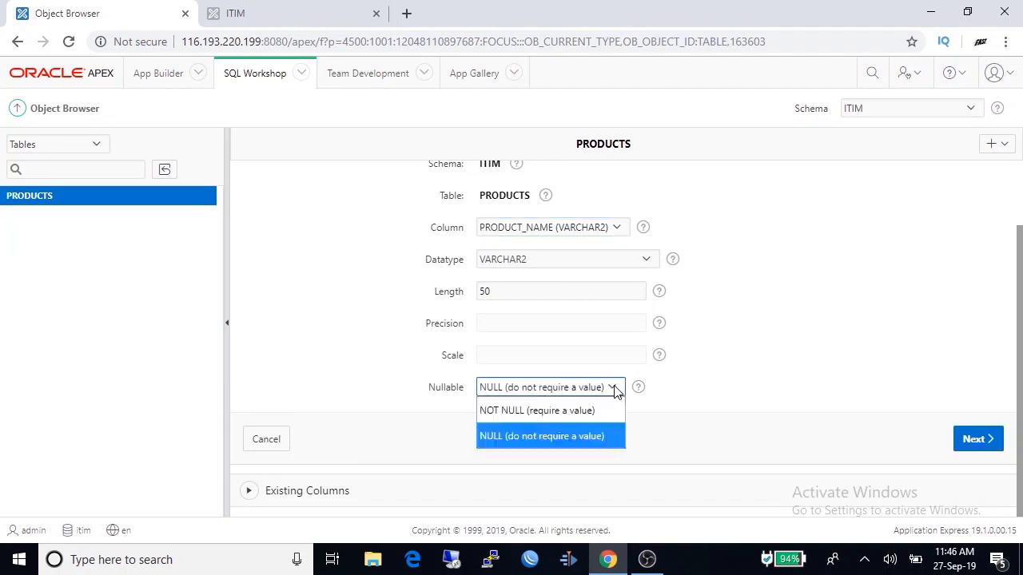
{"action": "left_click", "coordinate": [550, 410]}
{"action": "left_click", "coordinate": [977, 441]}
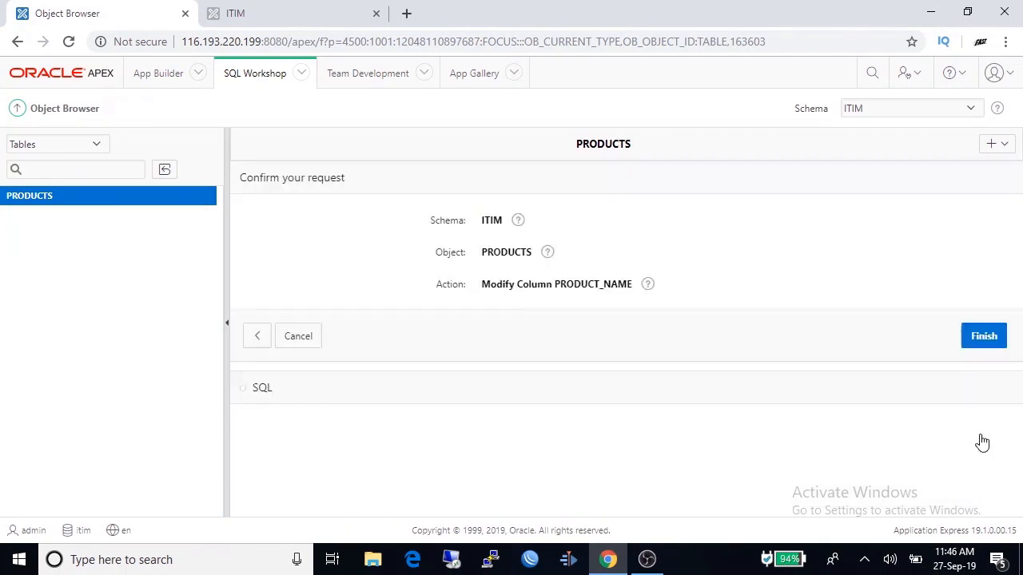
{"action": "left_click", "coordinate": [983, 342]}
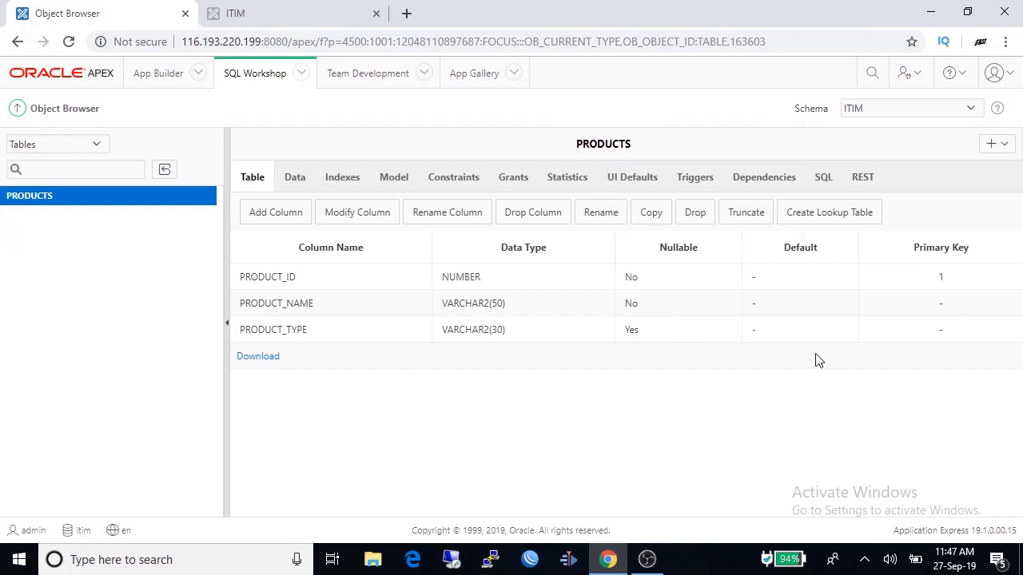
- Insert the row (1, Computer, Laptop) into PRODUCTS, then return to App Builder
{"action": "left_click", "coordinate": [294, 179]}
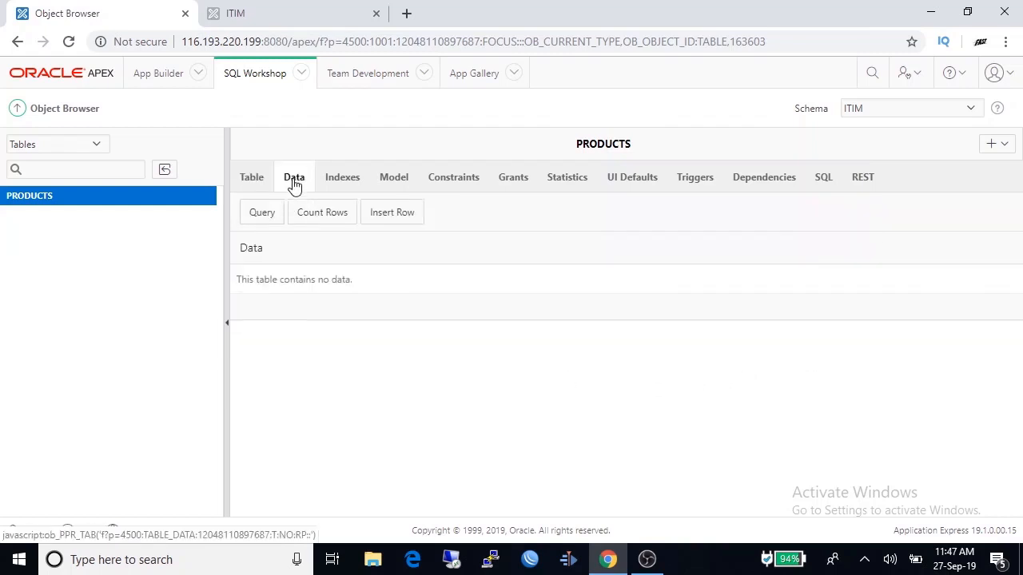
{"action": "left_click", "coordinate": [395, 217]}
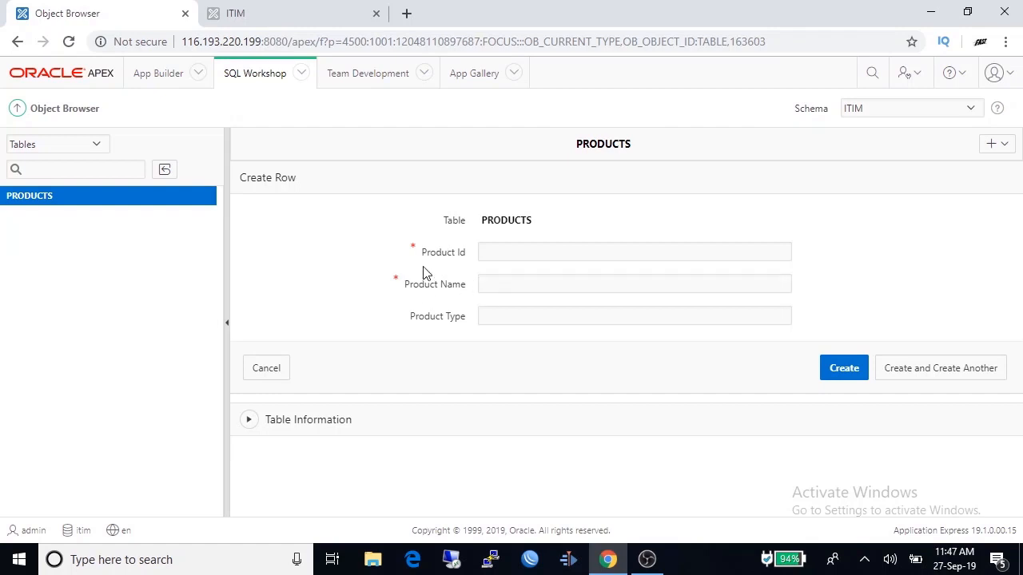
{"action": "left_click", "coordinate": [497, 247]}
{"action": "type", "text": "1"}
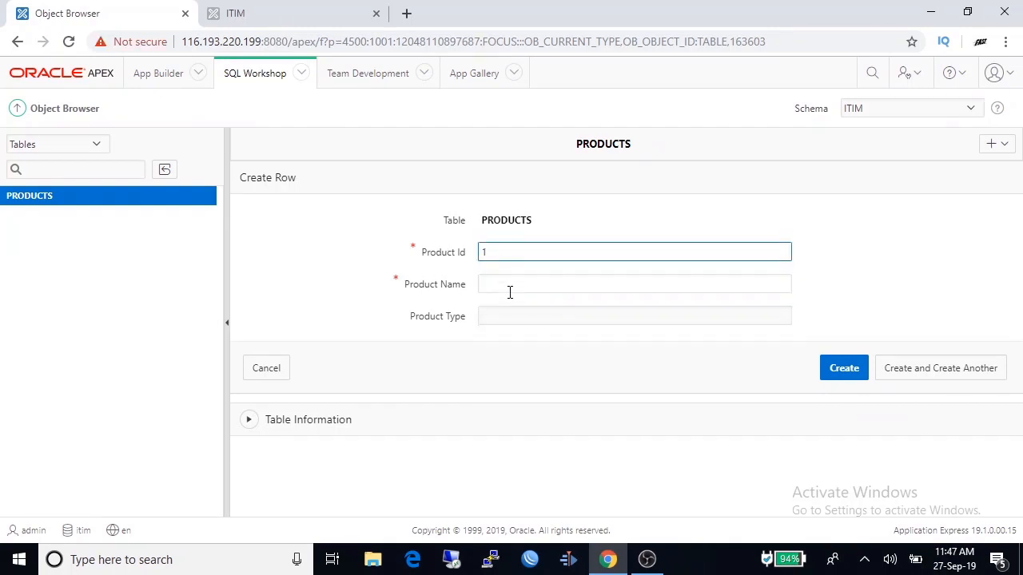
{"action": "left_click", "coordinate": [508, 291]}
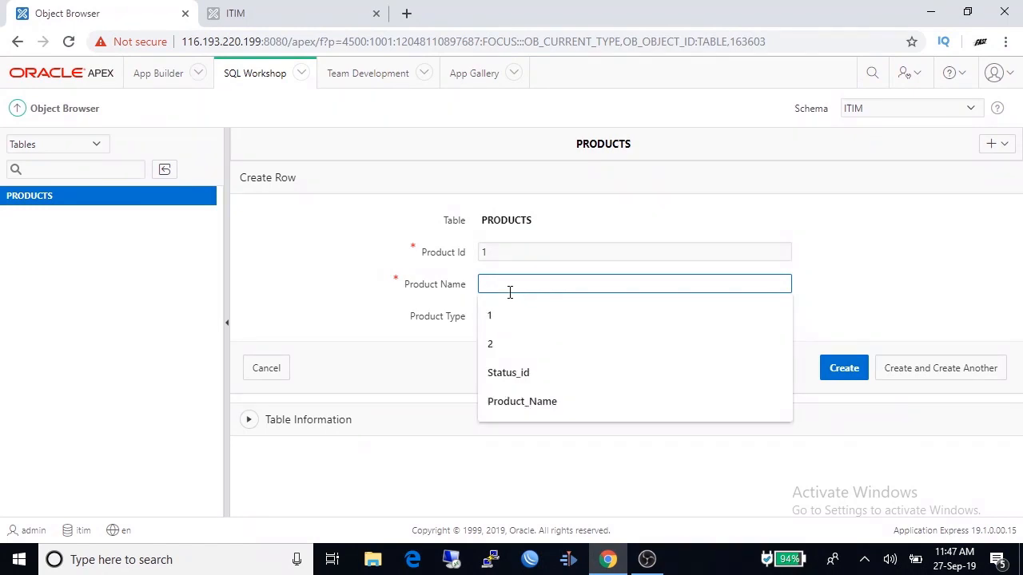
{"action": "type", "text": "Computer"}
{"action": "left_click", "coordinate": [503, 324]}
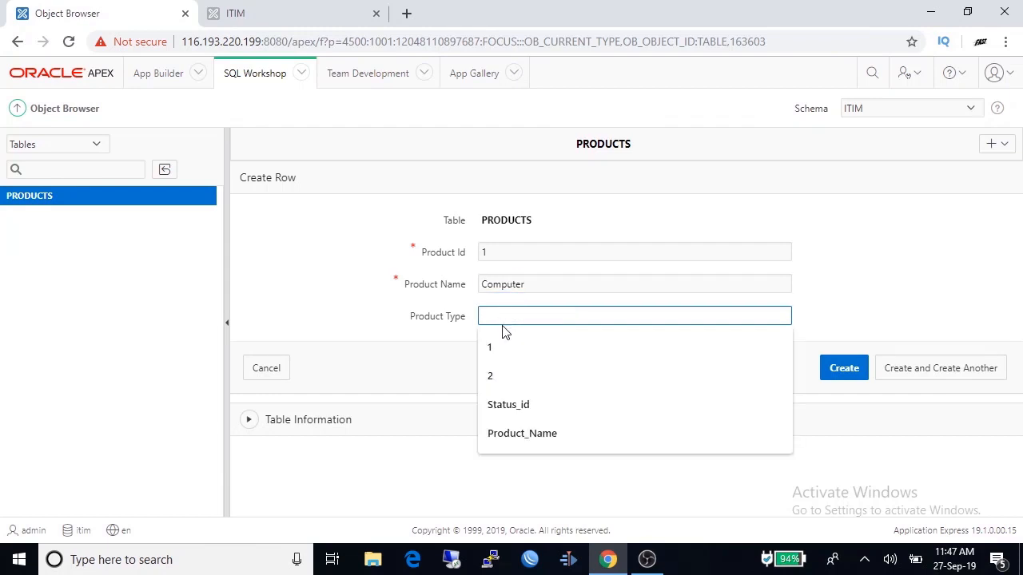
{"action": "type", "text": "Laptop"}
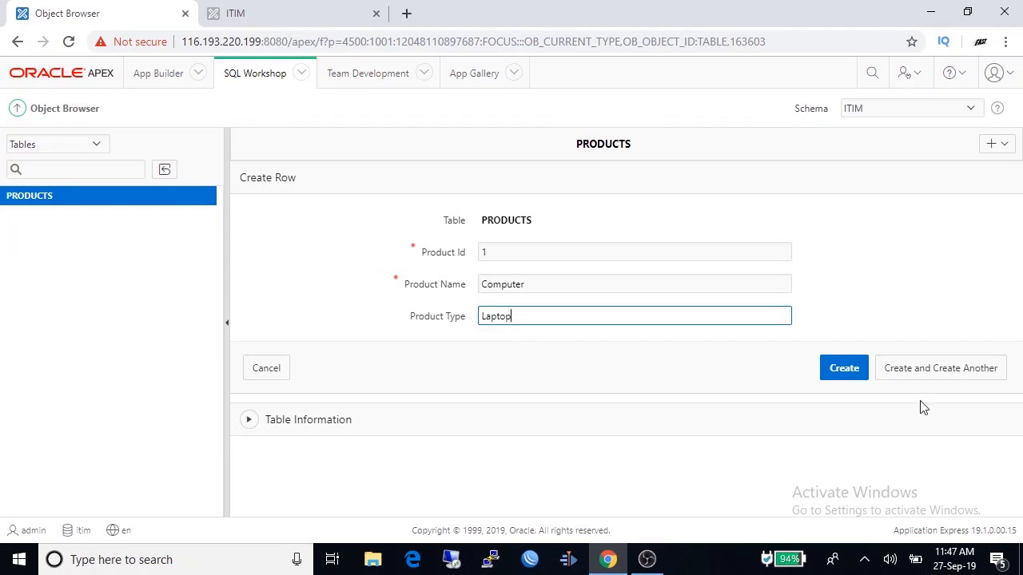
{"action": "left_click", "coordinate": [850, 372]}
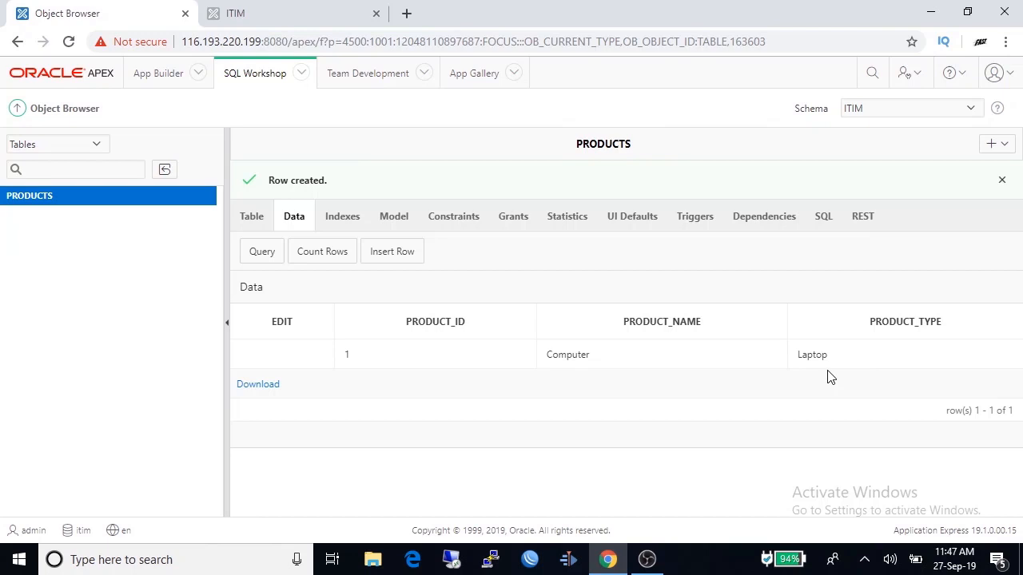
{"action": "left_click", "coordinate": [157, 79]}
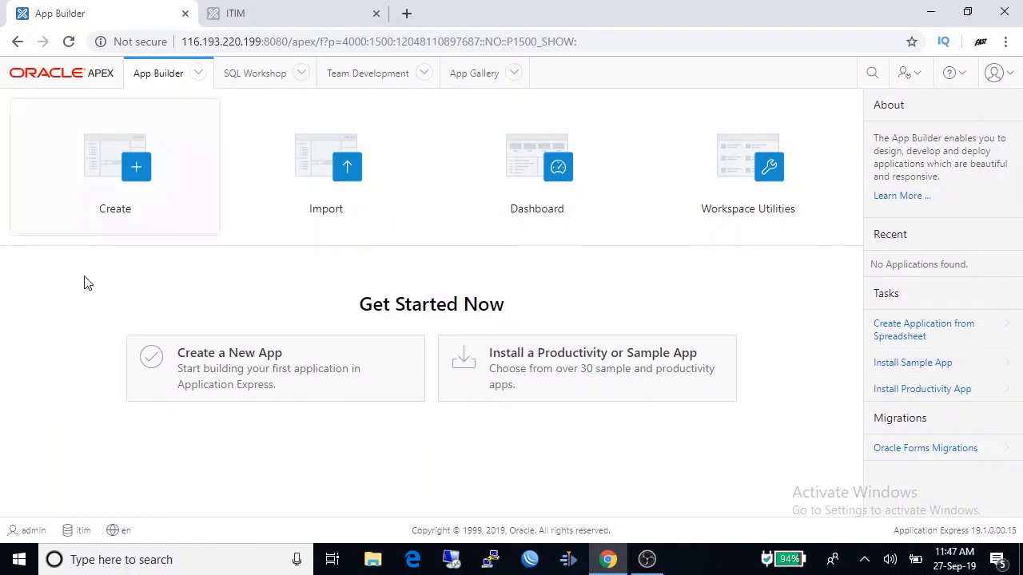
- Create a new application named INVENTORY and bring up its Appearance settings
{"action": "left_click", "coordinate": [122, 179]}
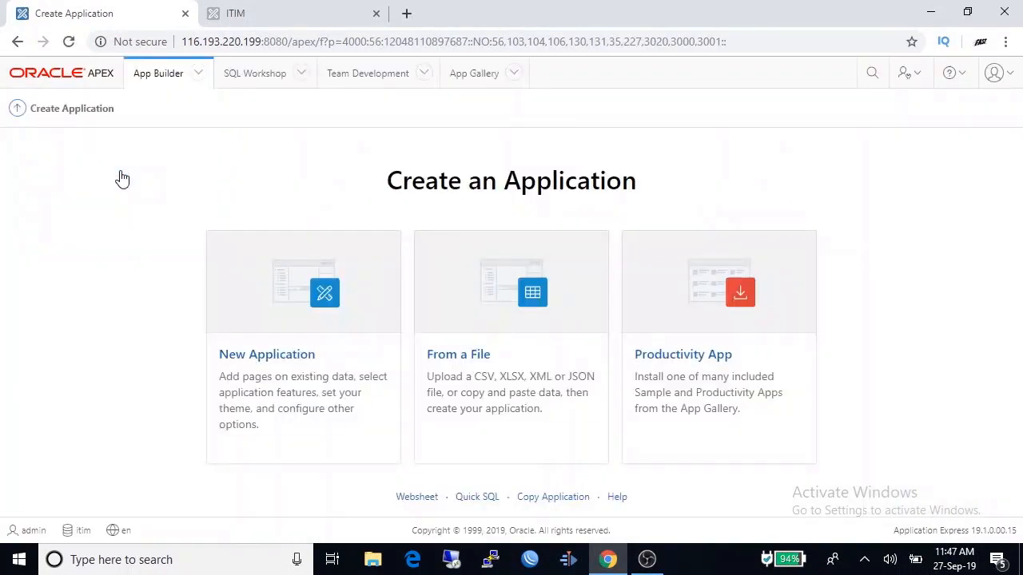
{"action": "left_click", "coordinate": [314, 307]}
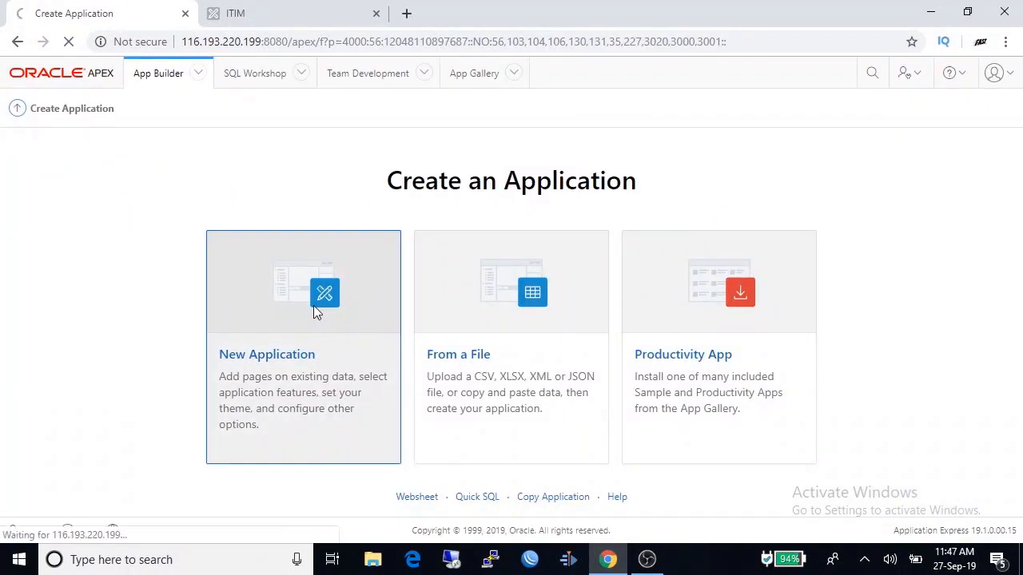
{"action": "left_click", "coordinate": [124, 200]}
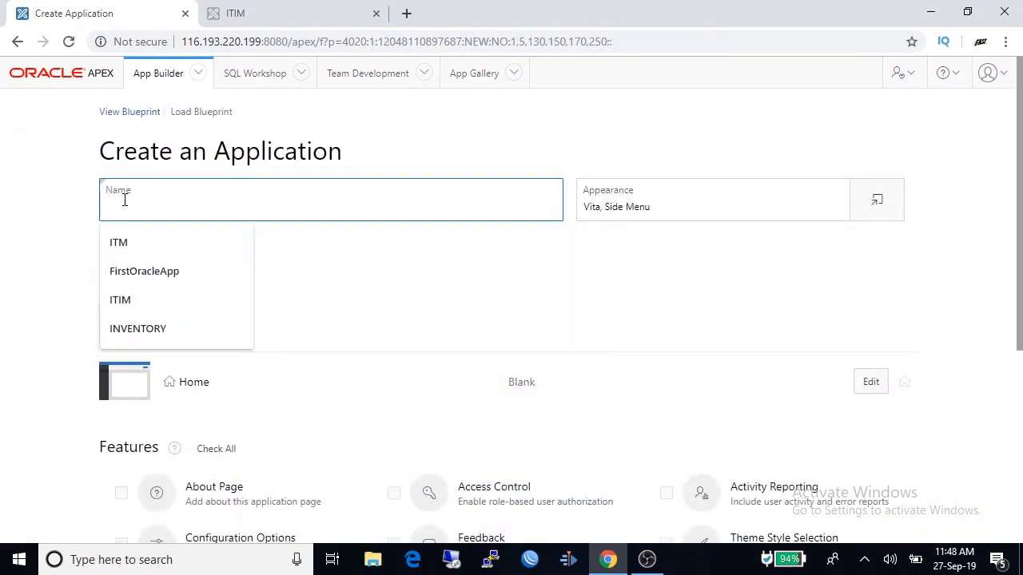
{"action": "left_click", "coordinate": [154, 335]}
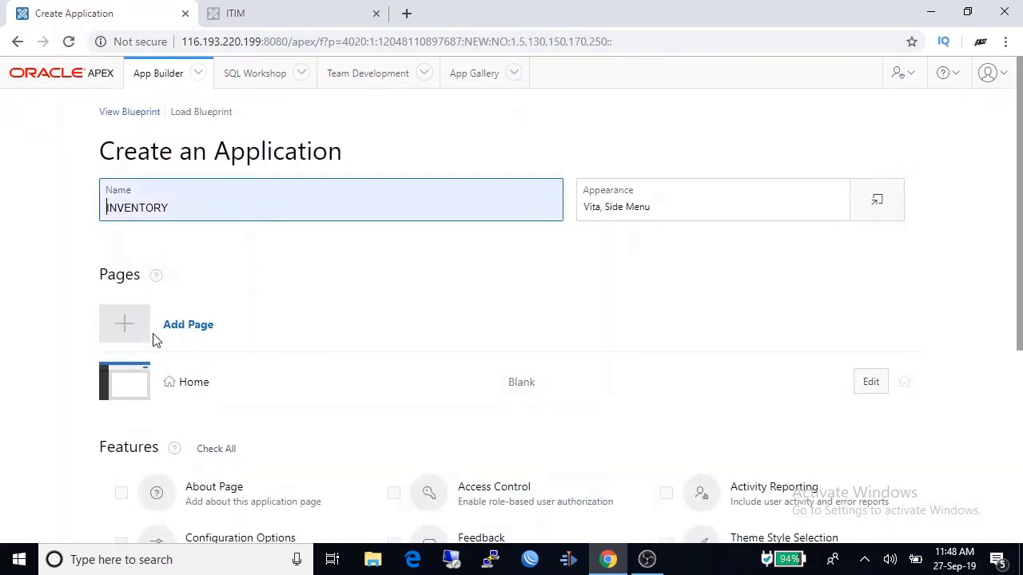
{"action": "left_click", "coordinate": [628, 306]}
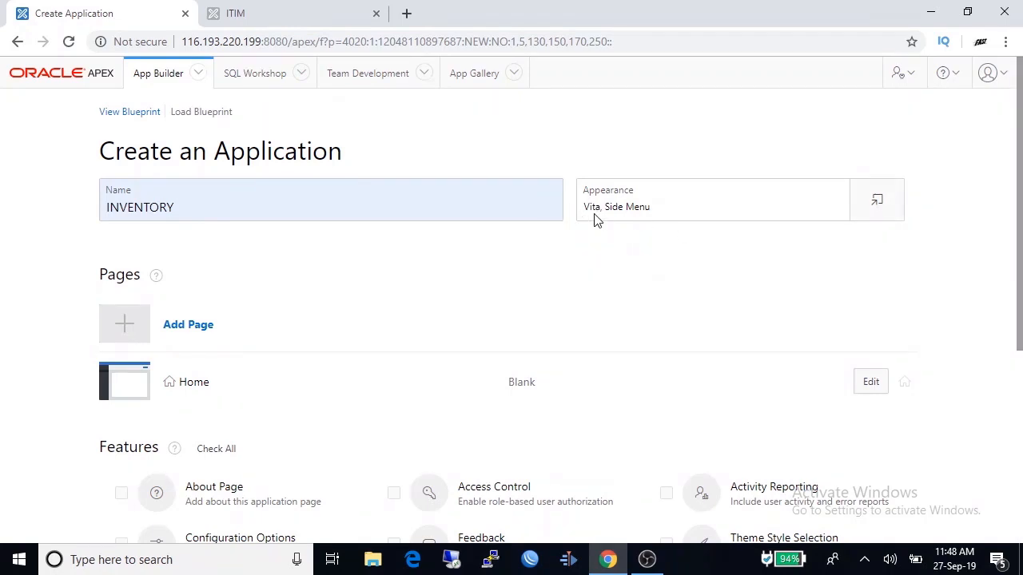
{"action": "left_click", "coordinate": [876, 205]}
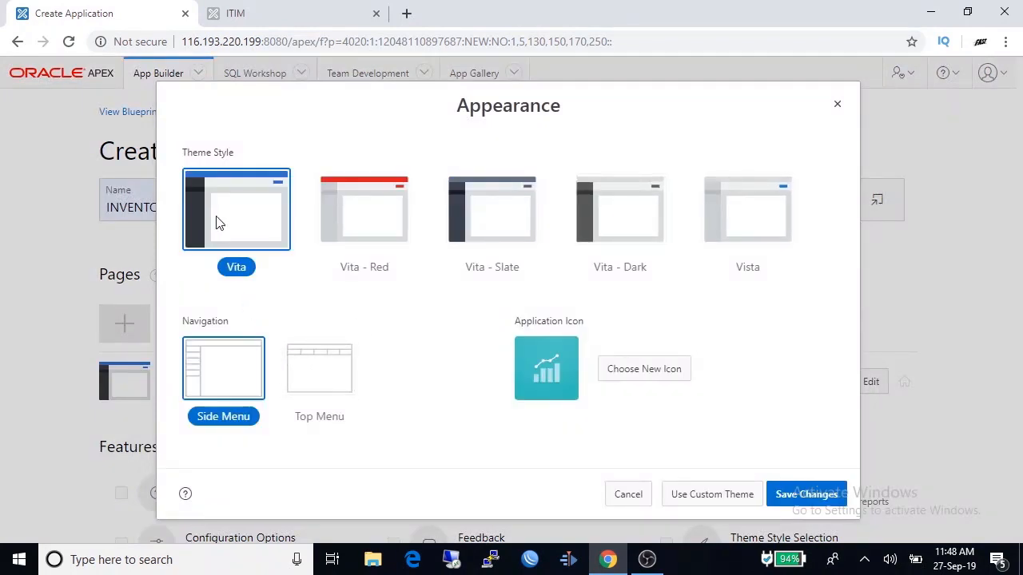
- Choose the Vita - Red theme style and the cubes icon, then save
{"action": "left_click", "coordinate": [380, 213]}
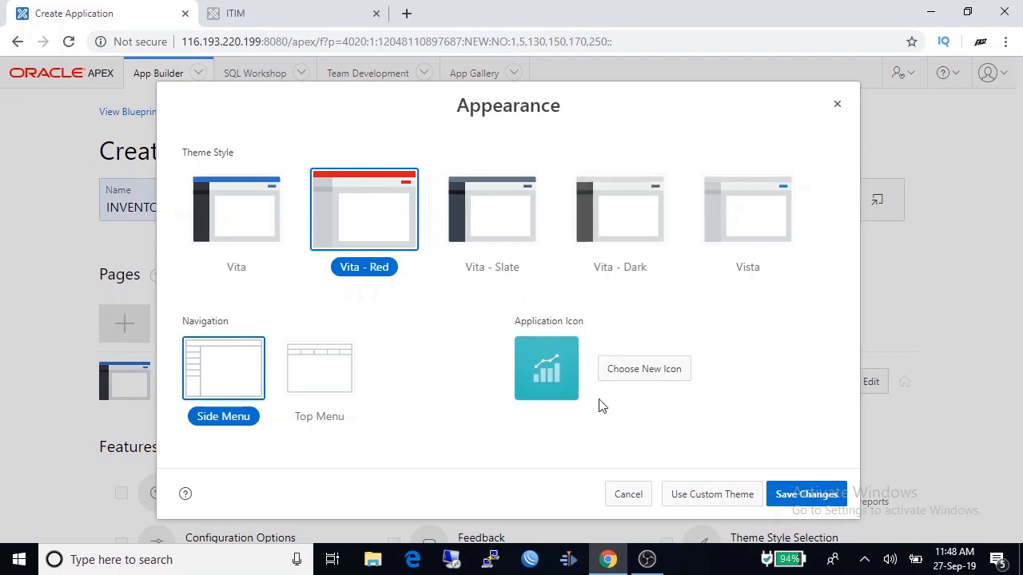
{"action": "left_click", "coordinate": [632, 375]}
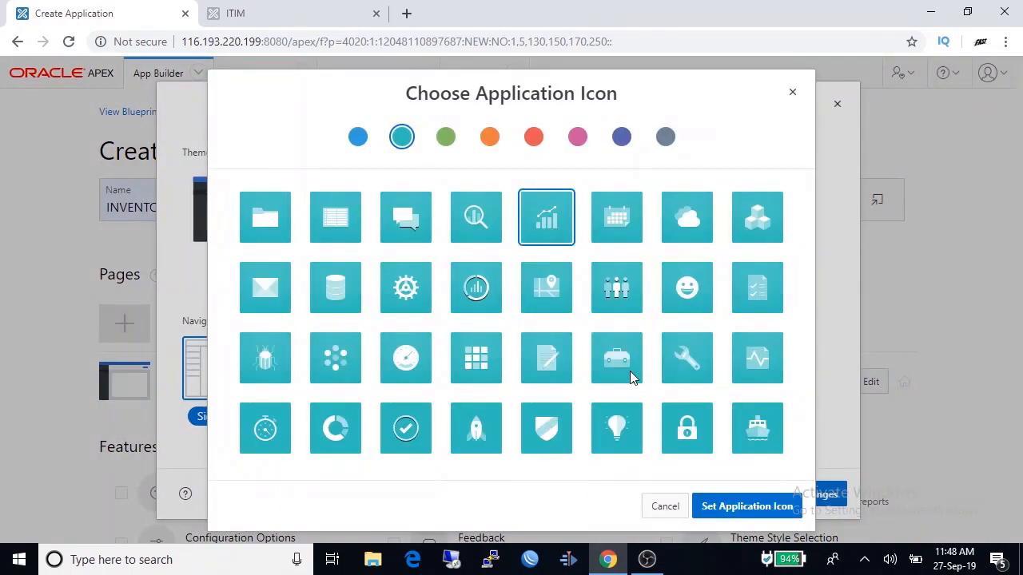
{"action": "left_click", "coordinate": [759, 219]}
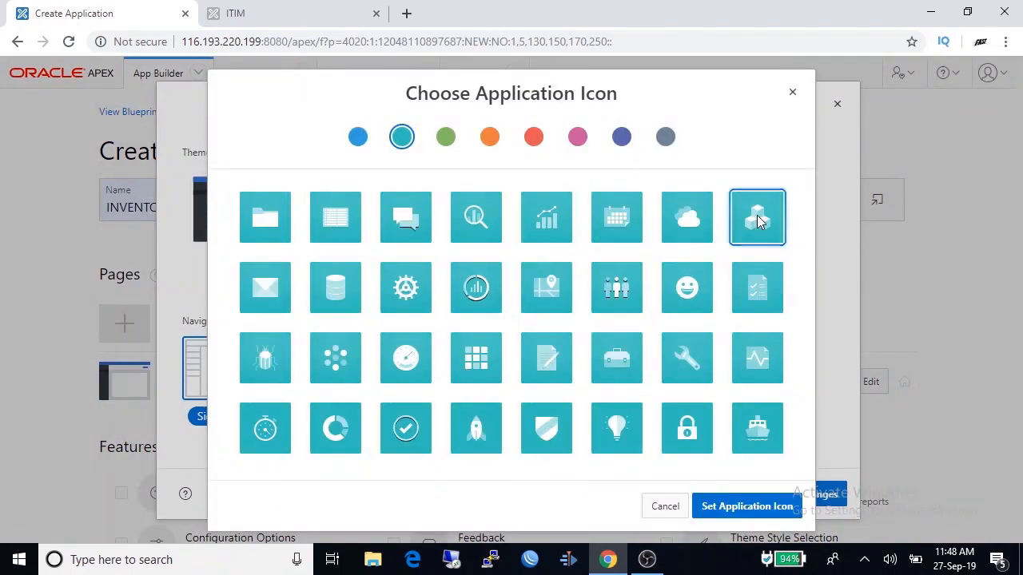
{"action": "left_click", "coordinate": [743, 508]}
{"action": "left_click", "coordinate": [806, 502]}
{"action": "scroll", "coordinate": [807, 501], "scroll_direction": "down", "scroll_amount": 1}
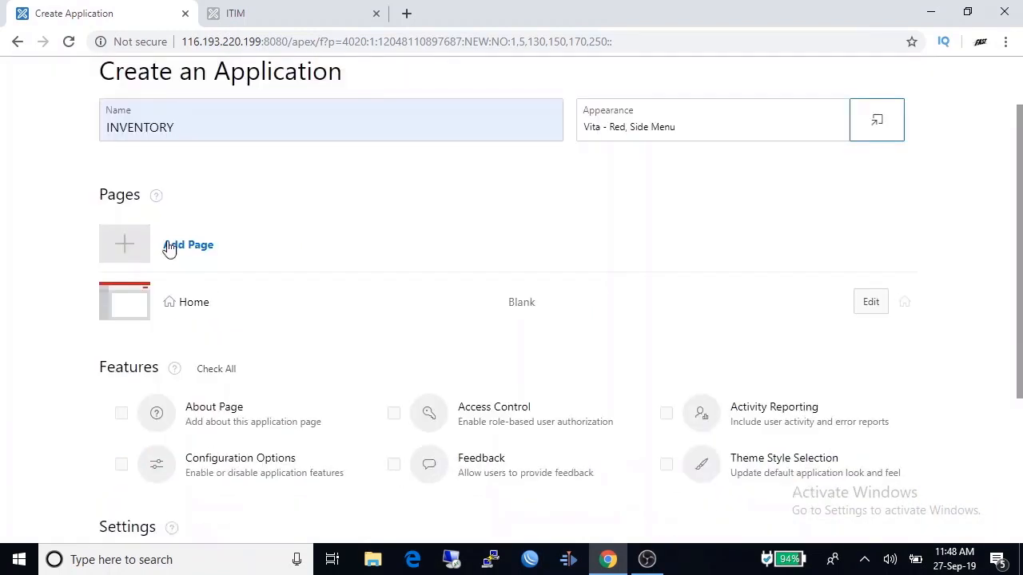
- Add a 'Product List' report page with bed icon on PRODUCTS, including a form
{"action": "left_click", "coordinate": [128, 249]}
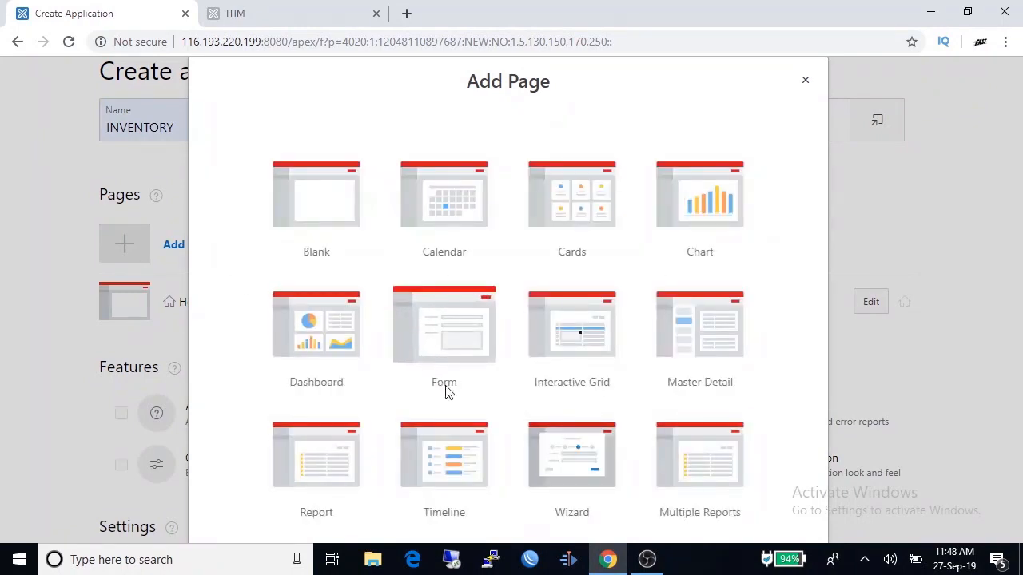
{"action": "left_click", "coordinate": [329, 457]}
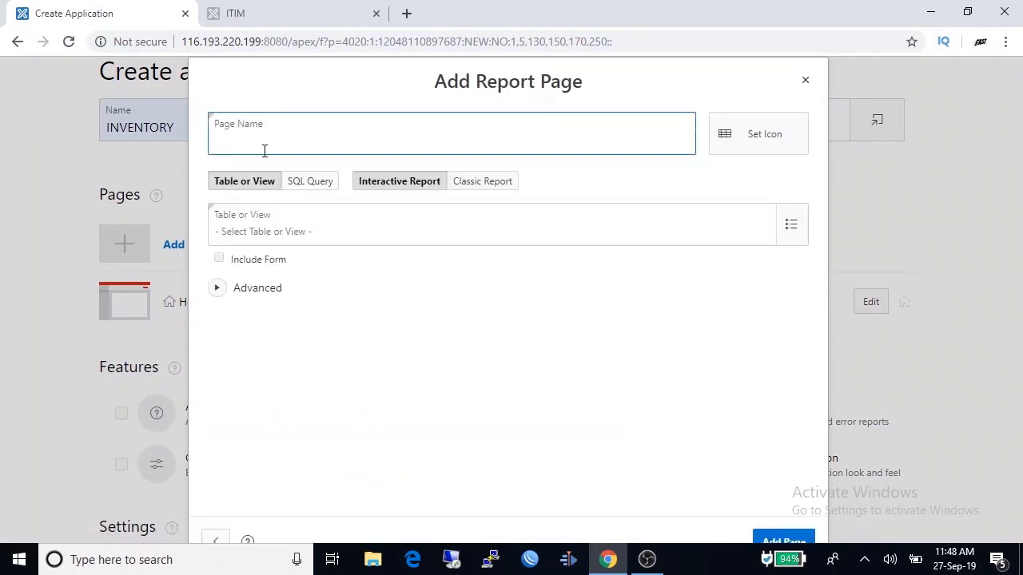
{"action": "type", "text": "Product Lis"}
{"action": "left_click", "coordinate": [765, 136]}
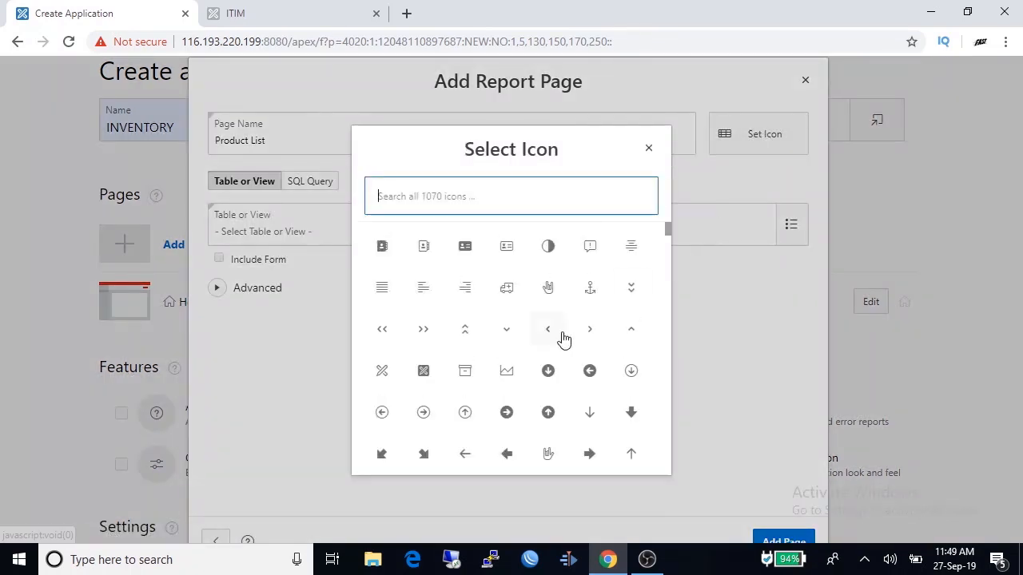
{"action": "scroll", "coordinate": [461, 263], "scroll_direction": "down", "scroll_amount": 3}
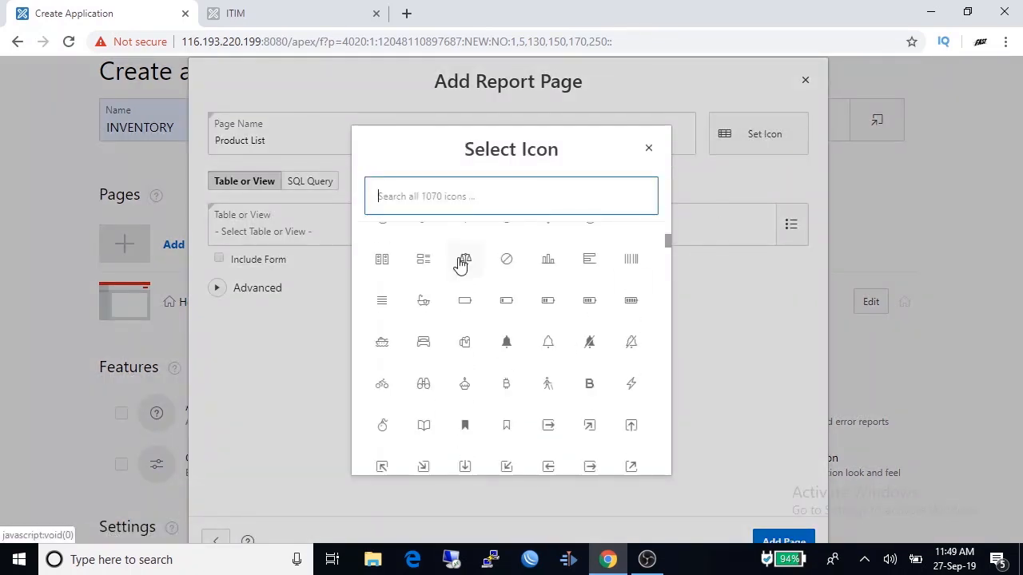
{"action": "left_click", "coordinate": [427, 342]}
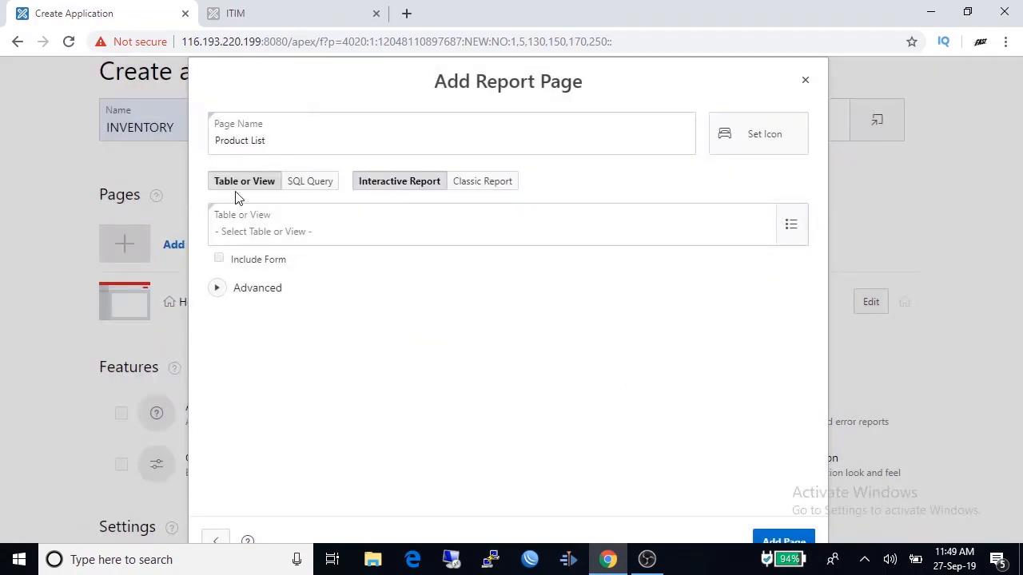
{"action": "left_click", "coordinate": [789, 227]}
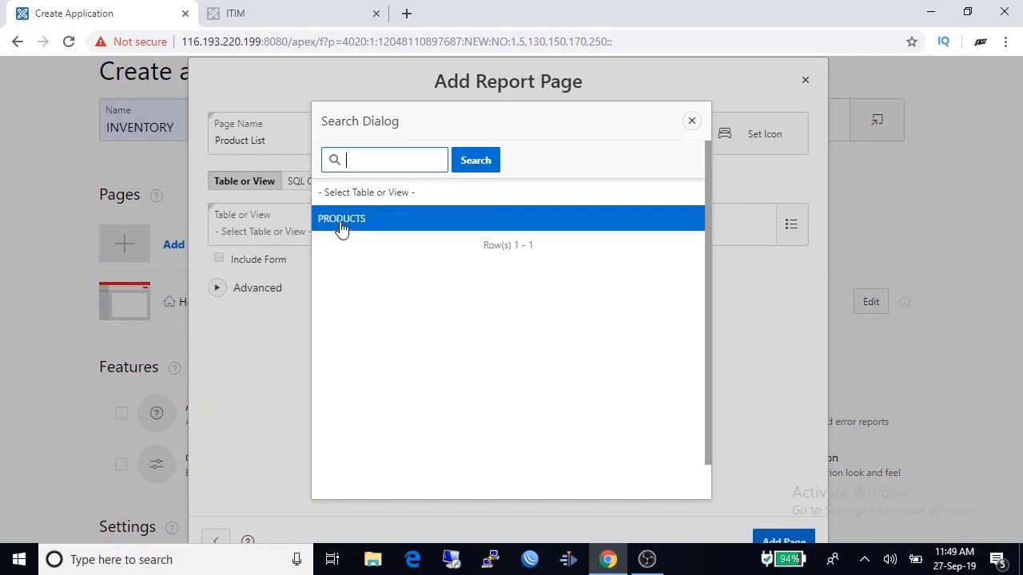
{"action": "left_click", "coordinate": [340, 228]}
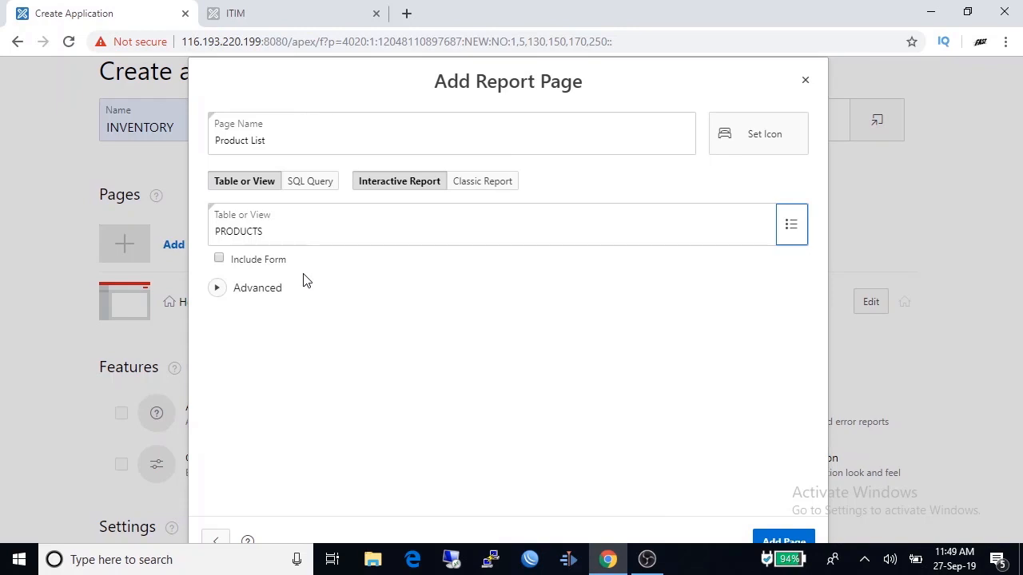
{"action": "left_click", "coordinate": [221, 258]}
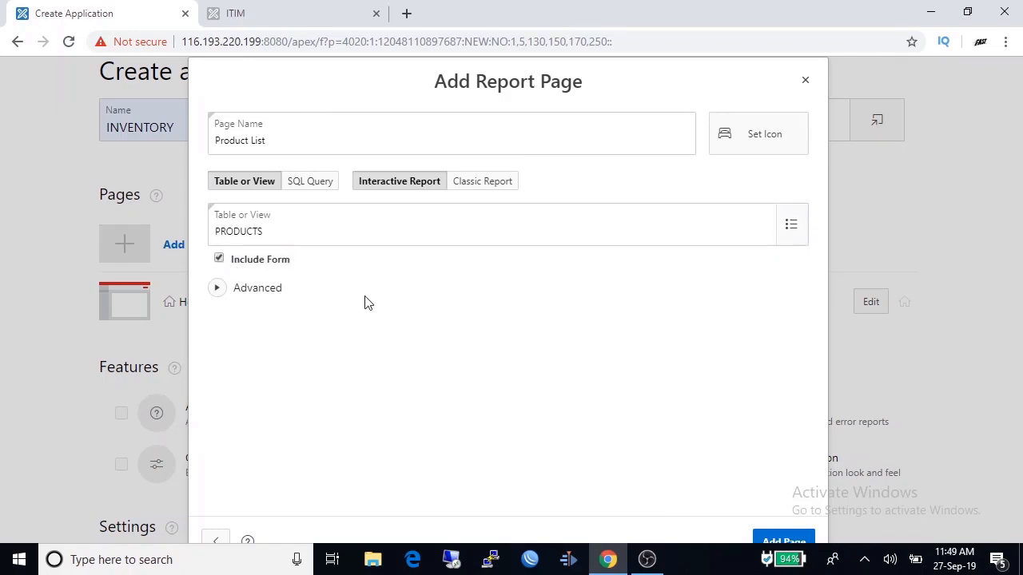
{"action": "left_click", "coordinate": [237, 293]}
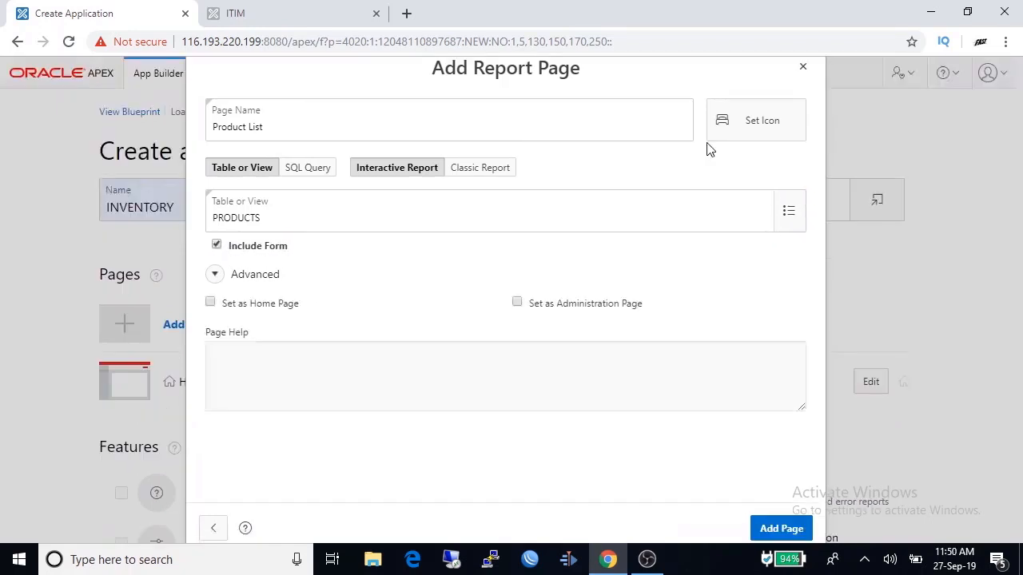
{"action": "left_click", "coordinate": [780, 529]}
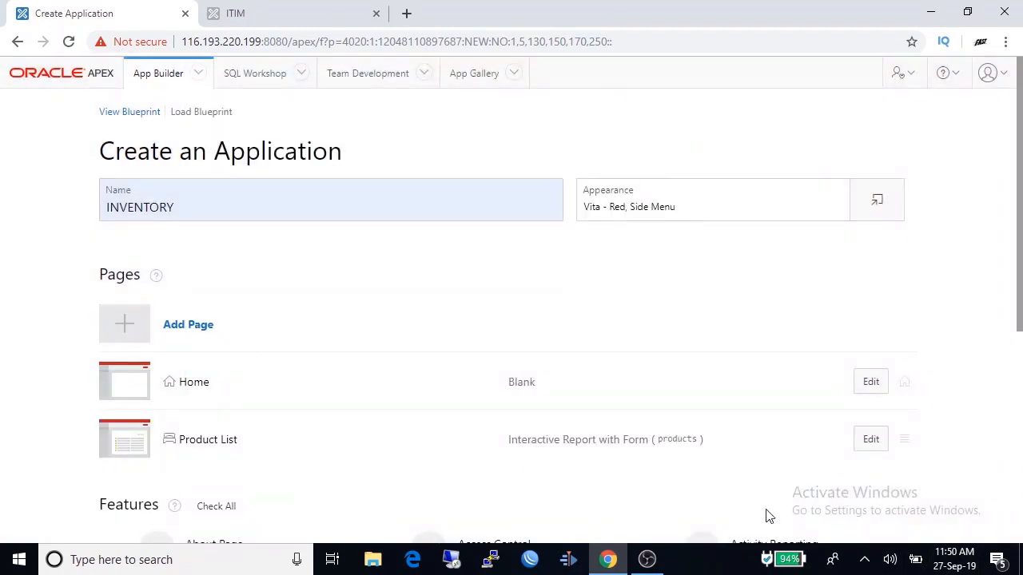
- Create Application 101 - INVENTORY with its Home, Product List and Product pages
{"action": "scroll", "coordinate": [685, 381], "scroll_direction": "down", "scroll_amount": 1}
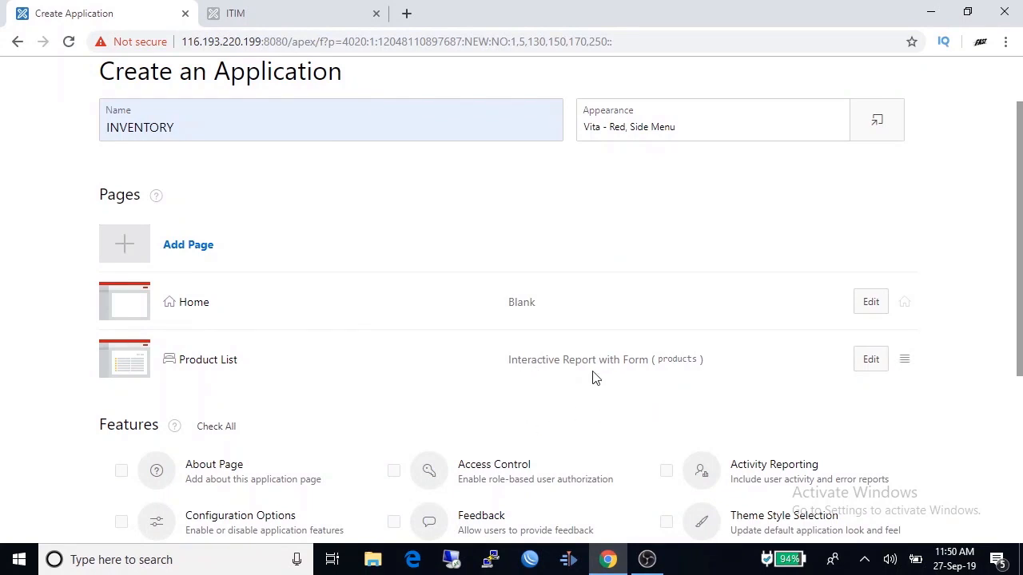
{"action": "scroll", "coordinate": [654, 397], "scroll_direction": "down", "scroll_amount": 3}
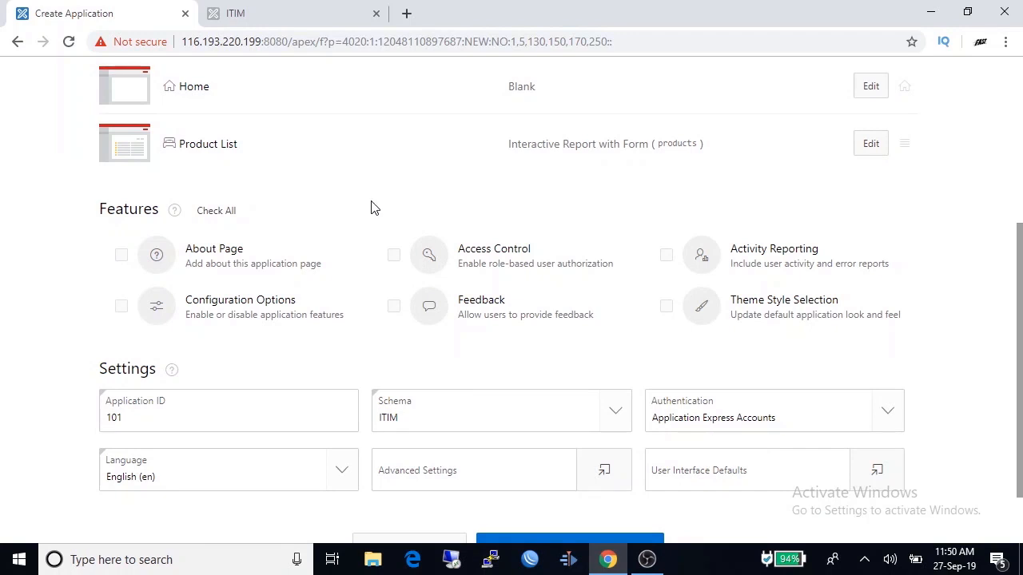
{"action": "scroll", "coordinate": [373, 207], "scroll_direction": "down", "scroll_amount": 1}
{"action": "left_click", "coordinate": [569, 483]}
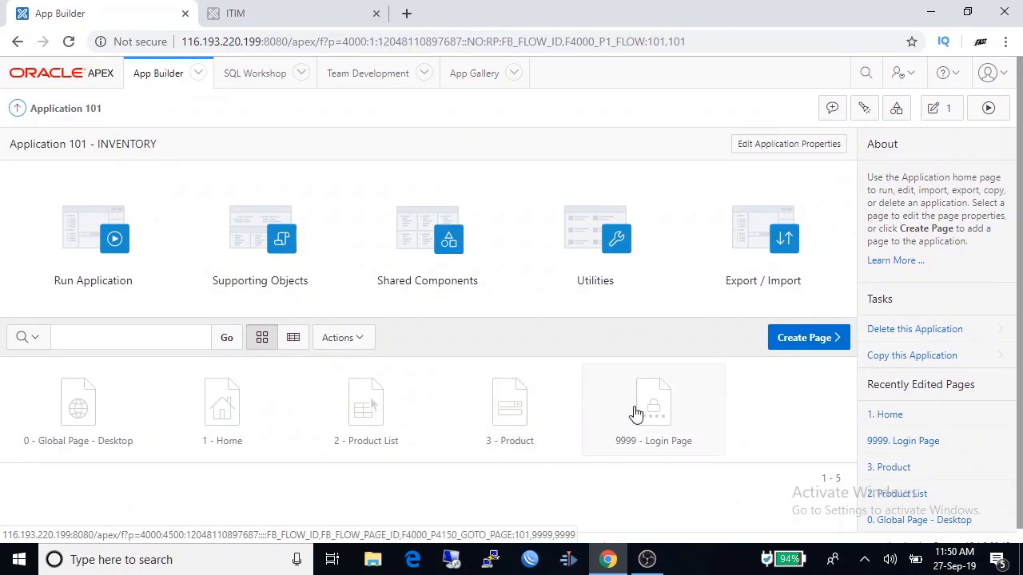
- Run INVENTORY, sign in, and open Product List showing the Computer (Laptop) entry
{"action": "left_click", "coordinate": [119, 240]}
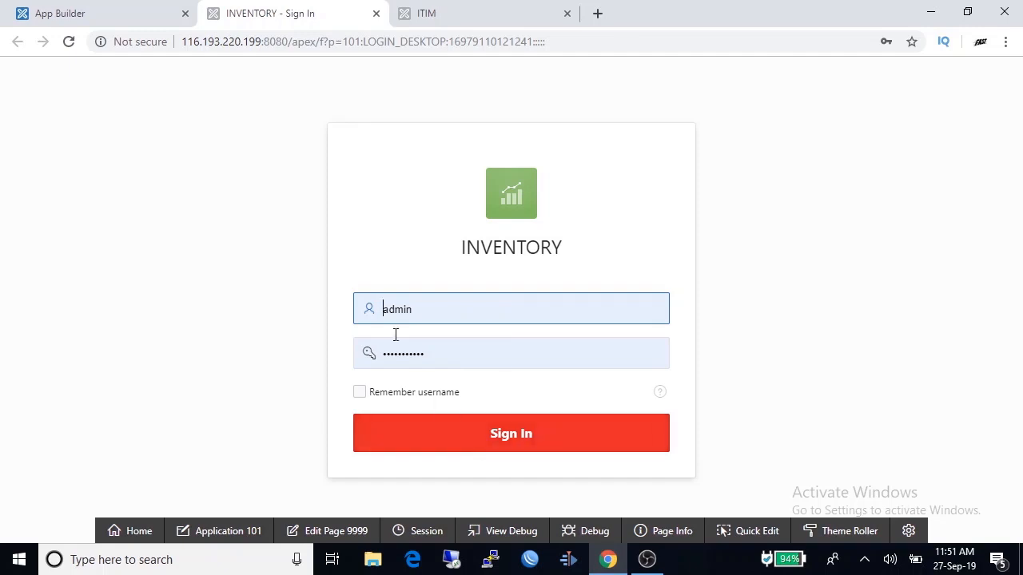
{"action": "left_click", "coordinate": [502, 441]}
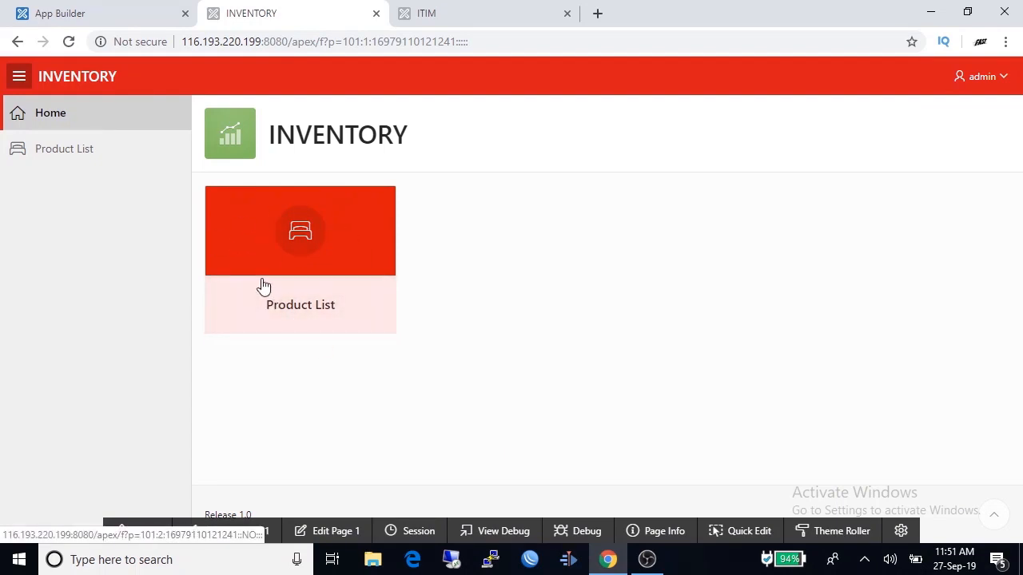
{"action": "left_click", "coordinate": [60, 151]}
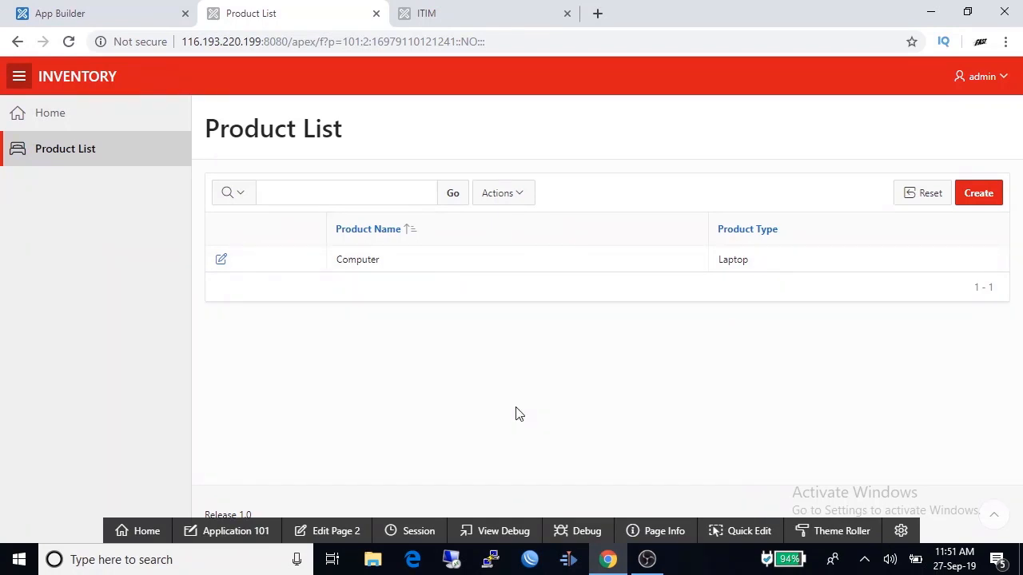
- Try to add product 'Intel Core i7' of type CPU without entering an ID
{"action": "left_click", "coordinate": [978, 194]}
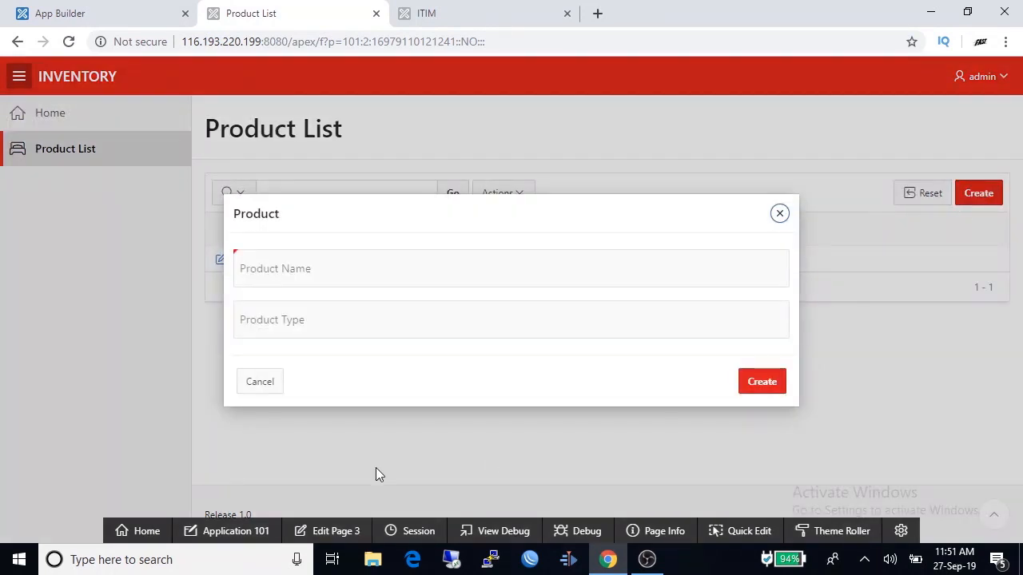
{"action": "left_click", "coordinate": [301, 271]}
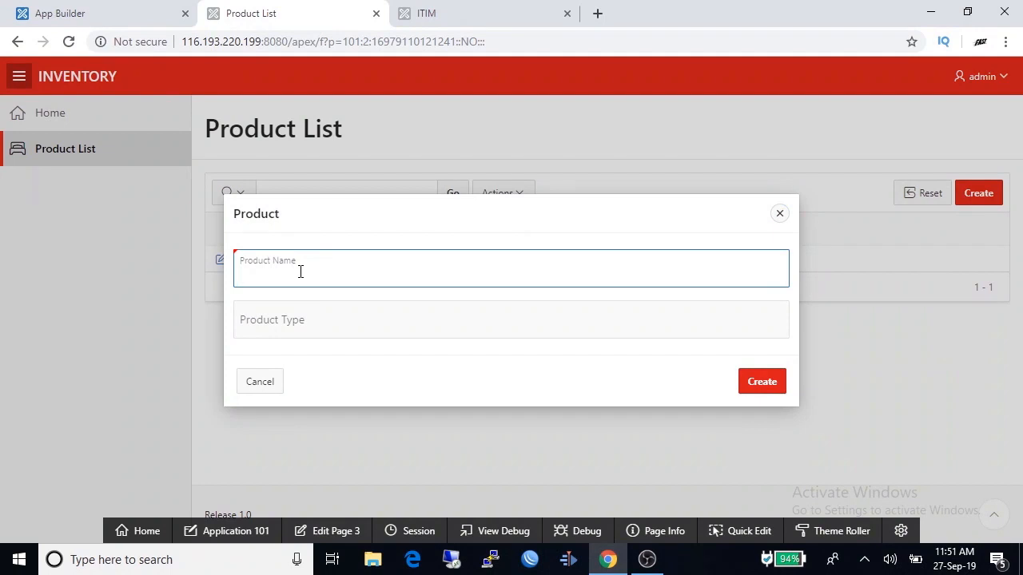
{"action": "type", "text": "Intel Core i7"}
{"action": "left_click", "coordinate": [295, 323]}
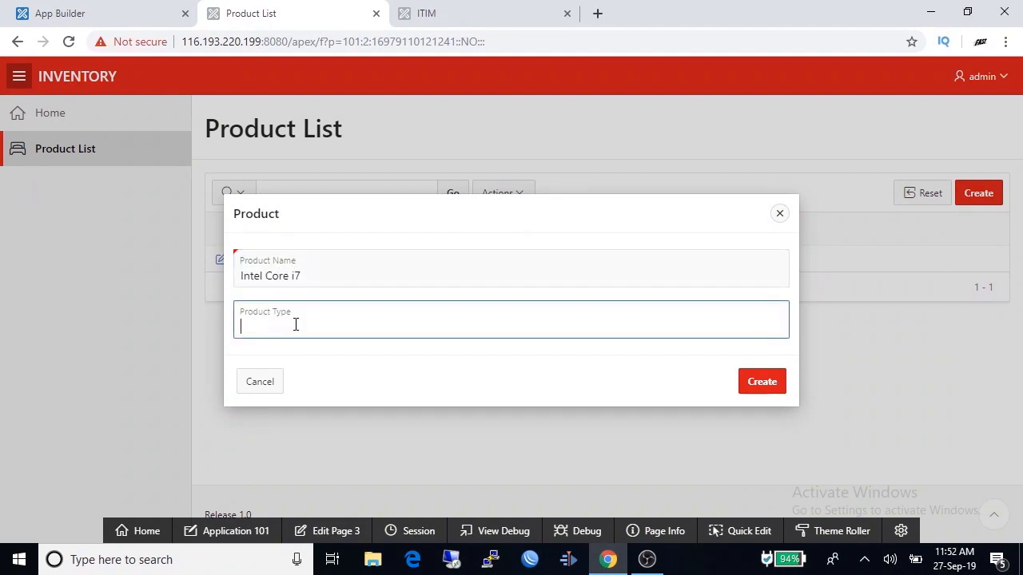
{"action": "type", "text": "CPU"}
{"action": "left_click", "coordinate": [772, 386]}
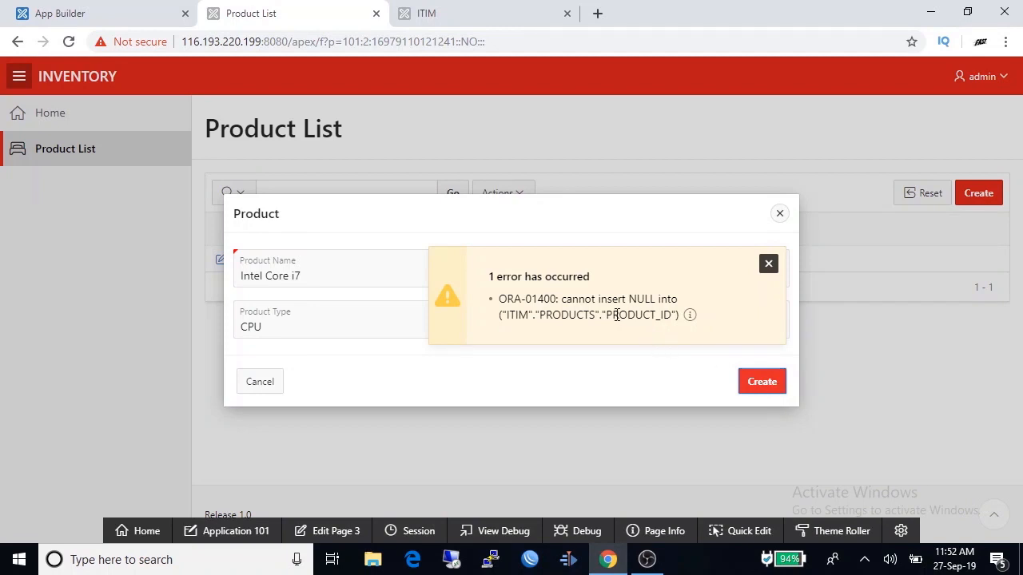
- Note the ORA-01400 PRODUCT_ID error, dismiss it, and open page 3 in Page Designer
{"action": "left_click_drag", "start_coordinate": [606, 315], "coordinate": [670, 314]}
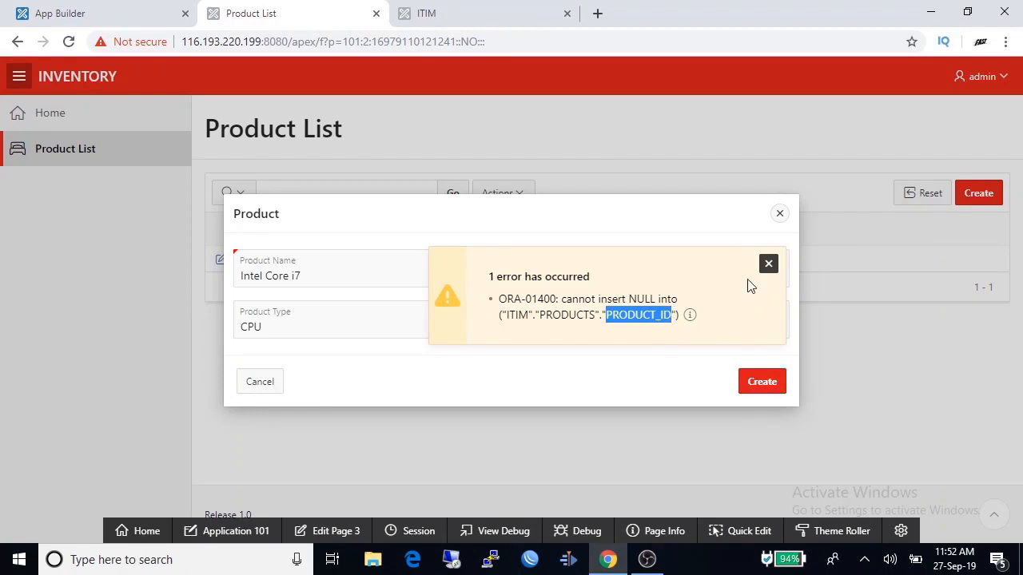
{"action": "left_click", "coordinate": [768, 263]}
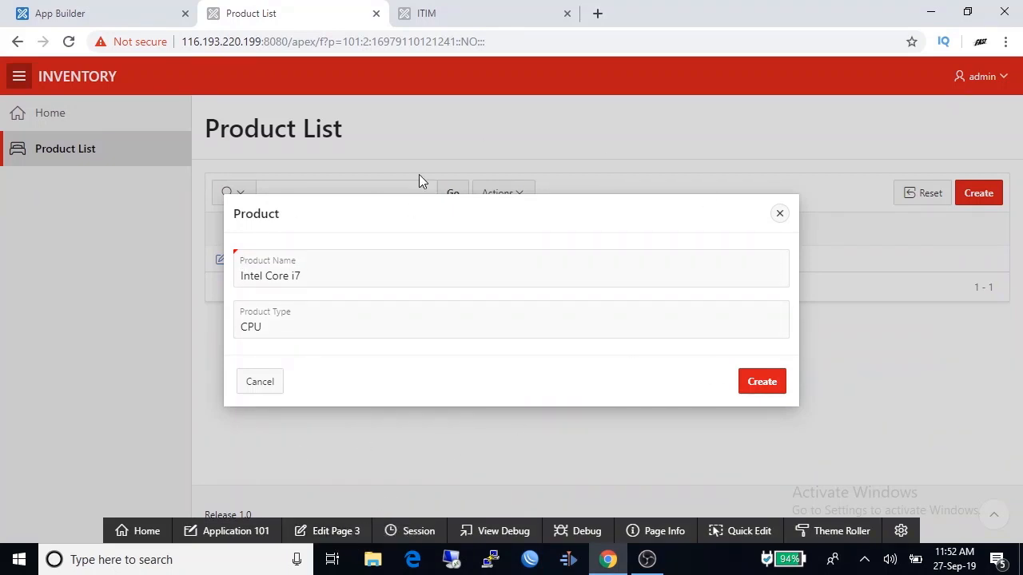
{"action": "left_click", "coordinate": [322, 534]}
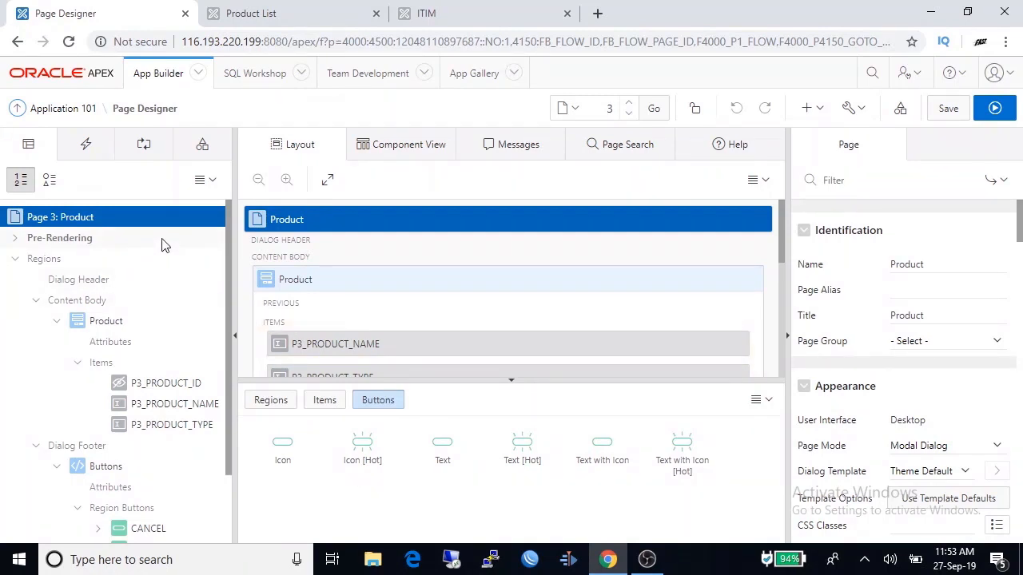
- Compare the properties of P3_PRODUCT_ID, P3_PRODUCT_TYPE and P3_PRODUCT_NAME items
{"action": "scroll", "coordinate": [171, 296], "scroll_direction": "down", "scroll_amount": 2}
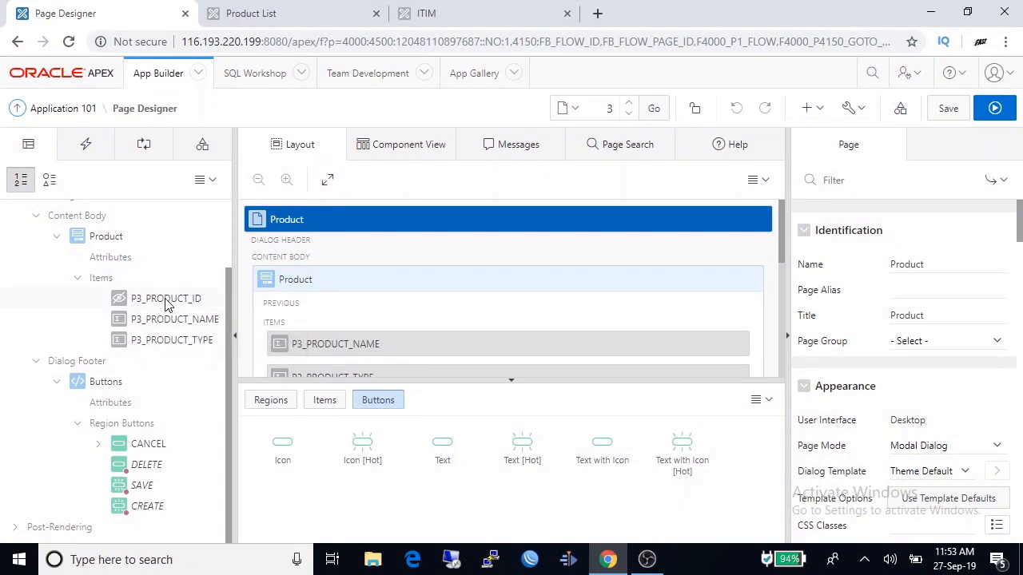
{"action": "left_click", "coordinate": [158, 339]}
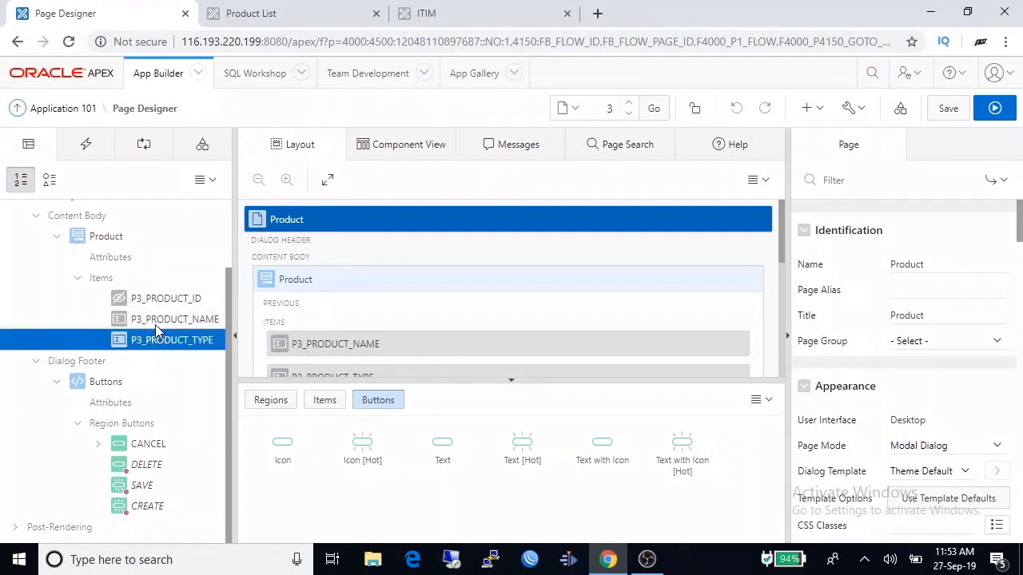
{"action": "left_click", "coordinate": [158, 322]}
{"action": "left_click", "coordinate": [158, 302]}
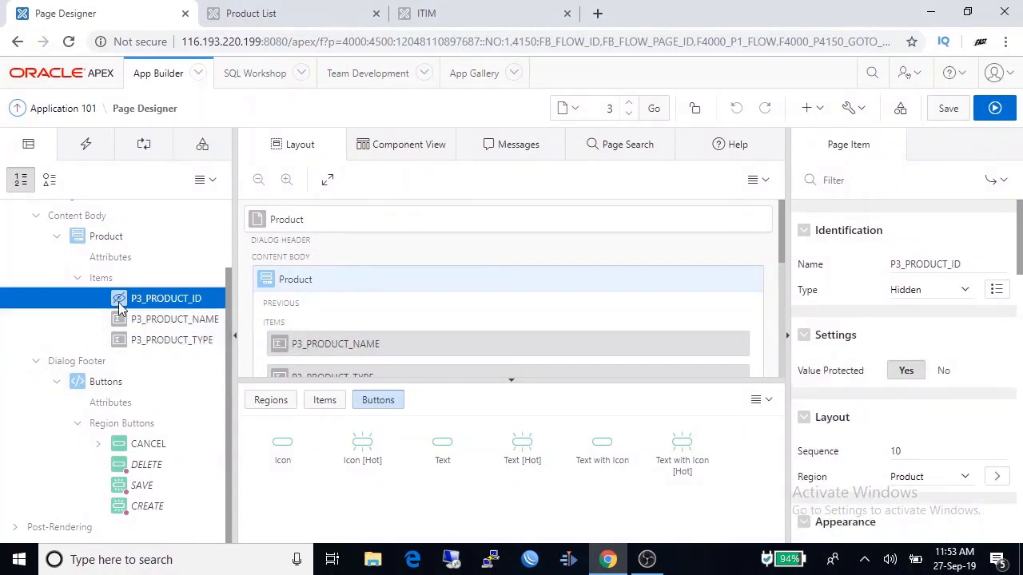
{"action": "left_click", "coordinate": [172, 319]}
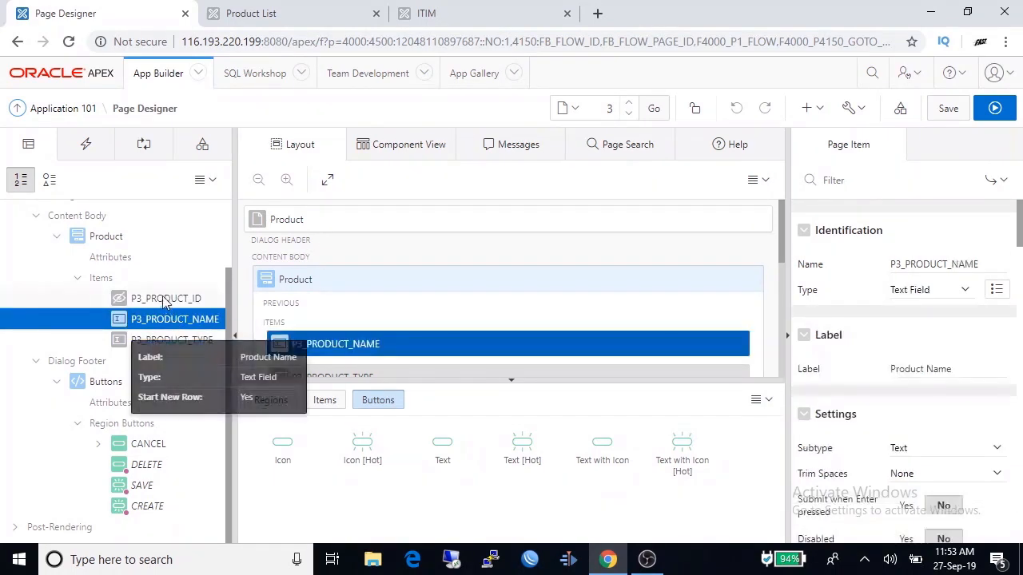
{"action": "left_click", "coordinate": [171, 319]}
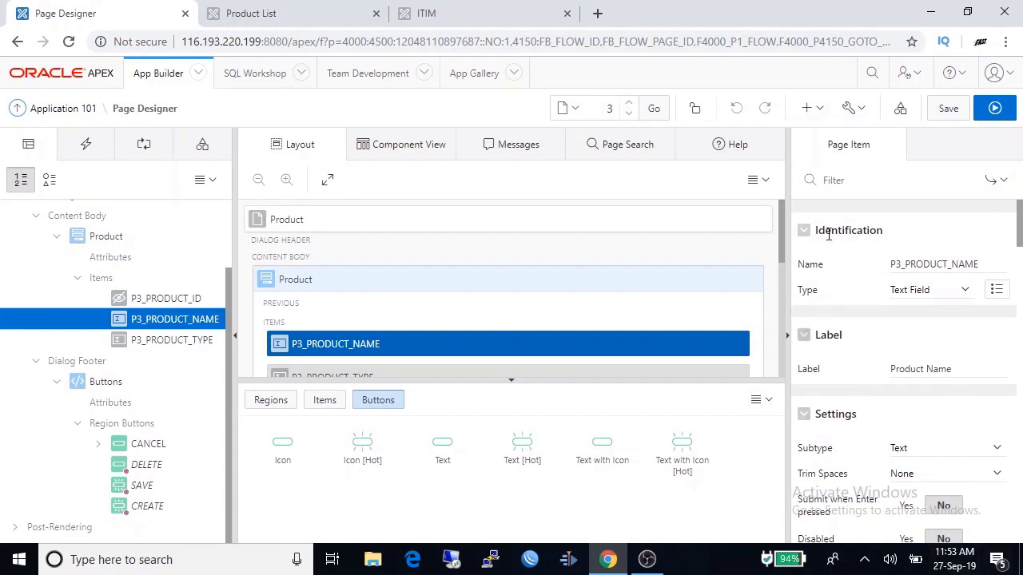
{"action": "left_click", "coordinate": [164, 302]}
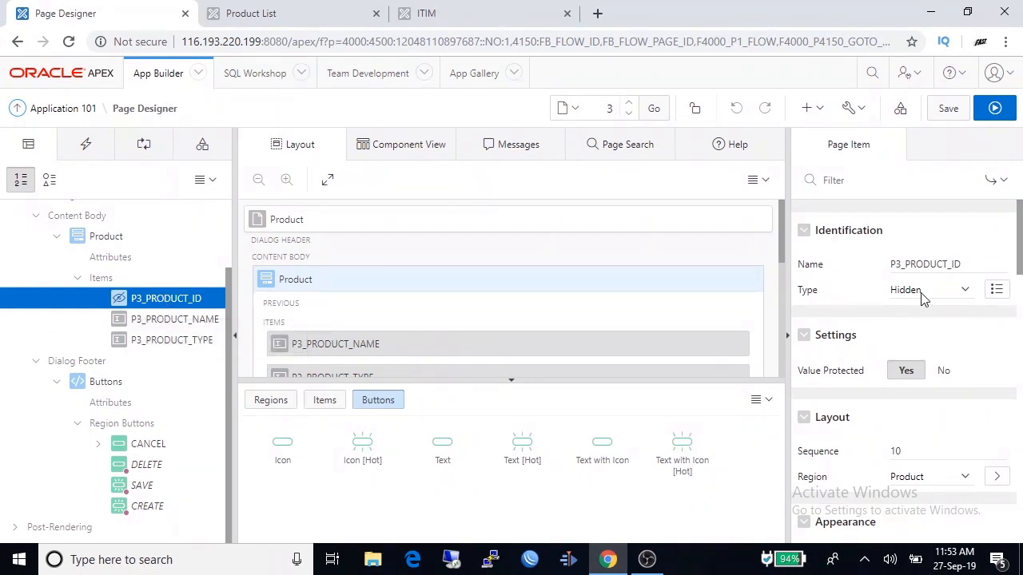
- Change P3_PRODUCT_ID's type from Hidden to Number Field and save page 3
{"action": "left_click", "coordinate": [967, 296]}
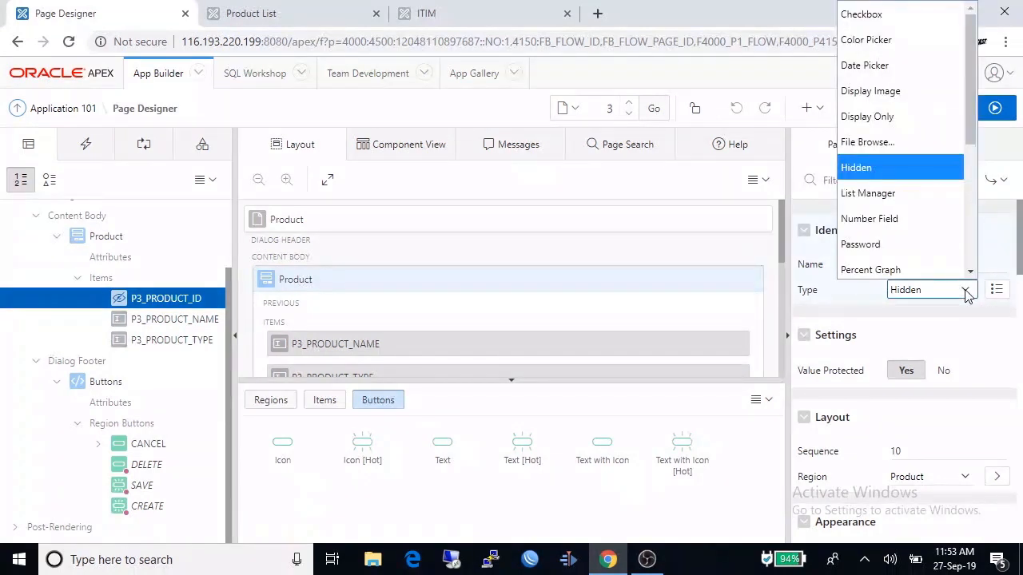
{"action": "left_click", "coordinate": [918, 216]}
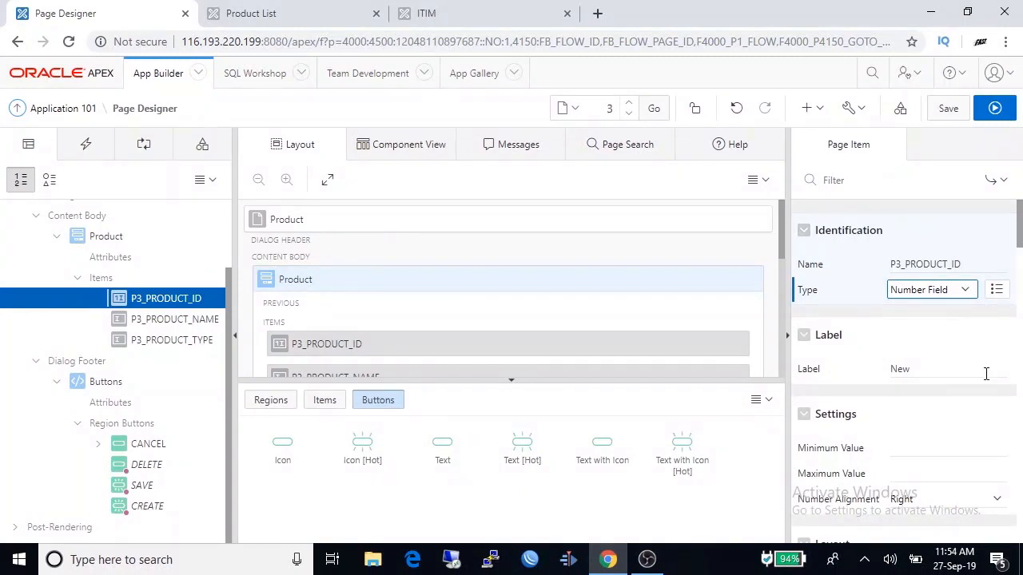
{"action": "scroll", "coordinate": [986, 376], "scroll_direction": "down", "scroll_amount": 10}
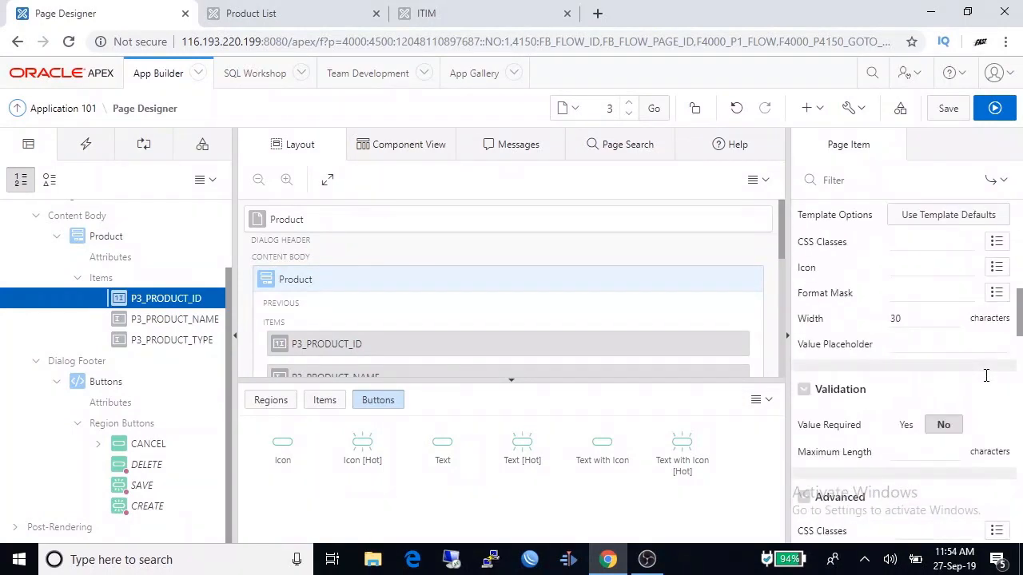
{"action": "scroll", "coordinate": [986, 375], "scroll_direction": "up", "scroll_amount": 10}
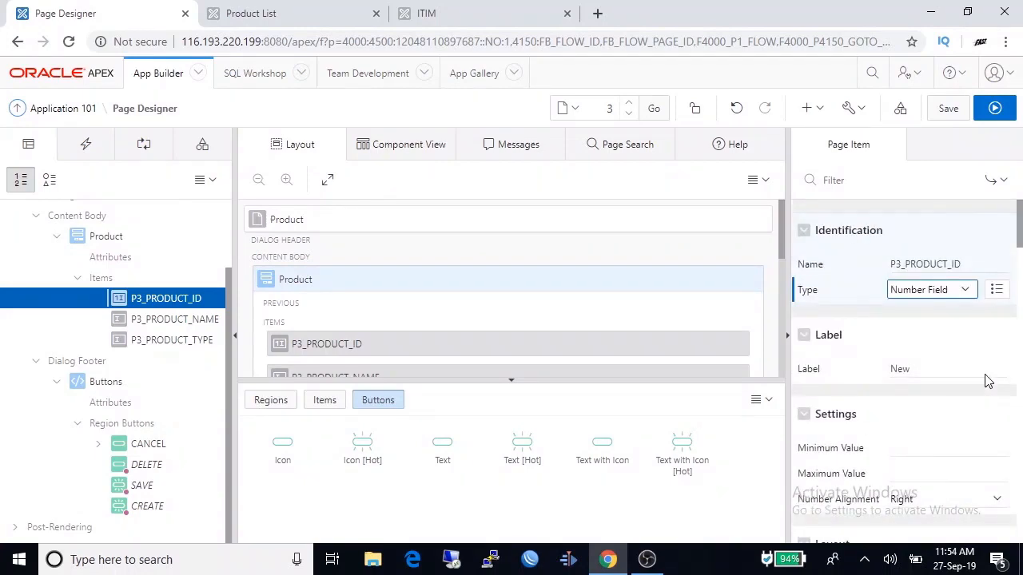
{"action": "left_click", "coordinate": [949, 110]}
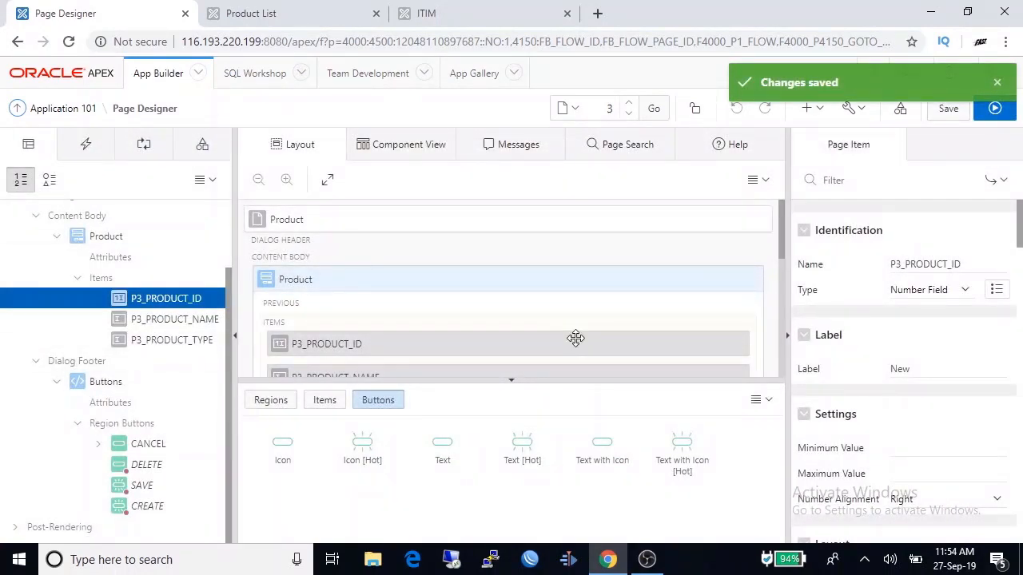
{"action": "left_click", "coordinate": [269, 19]}
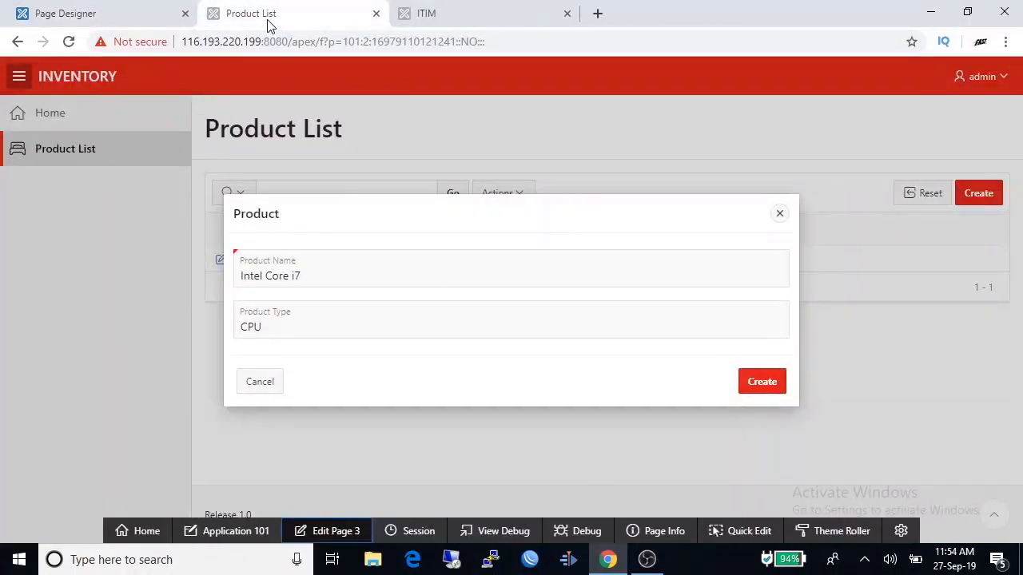
- Close the stale Product dialog and check a blank new-product form in the running app
{"action": "left_click", "coordinate": [780, 215]}
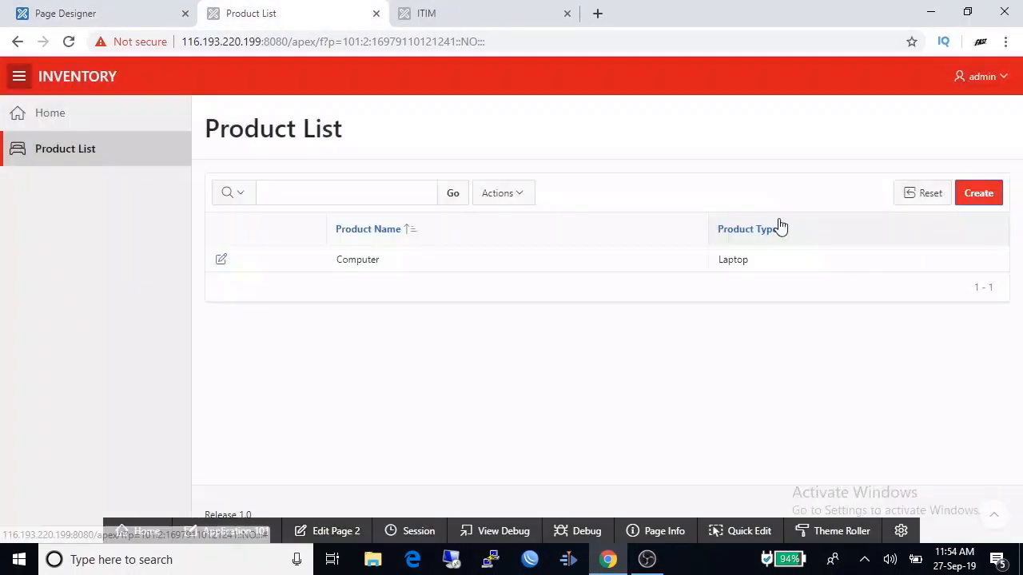
{"action": "left_click", "coordinate": [995, 199]}
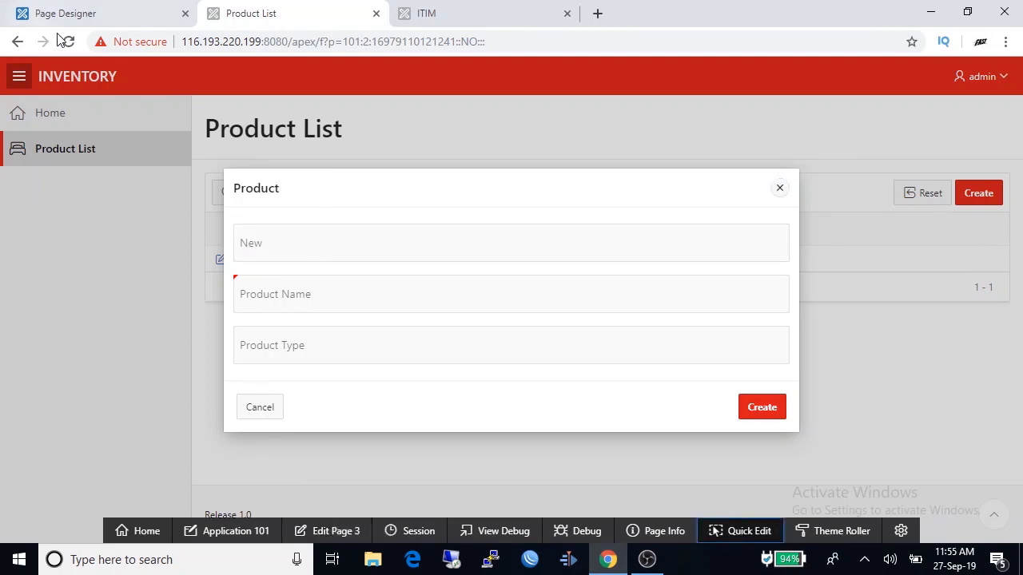
{"action": "left_click", "coordinate": [77, 19]}
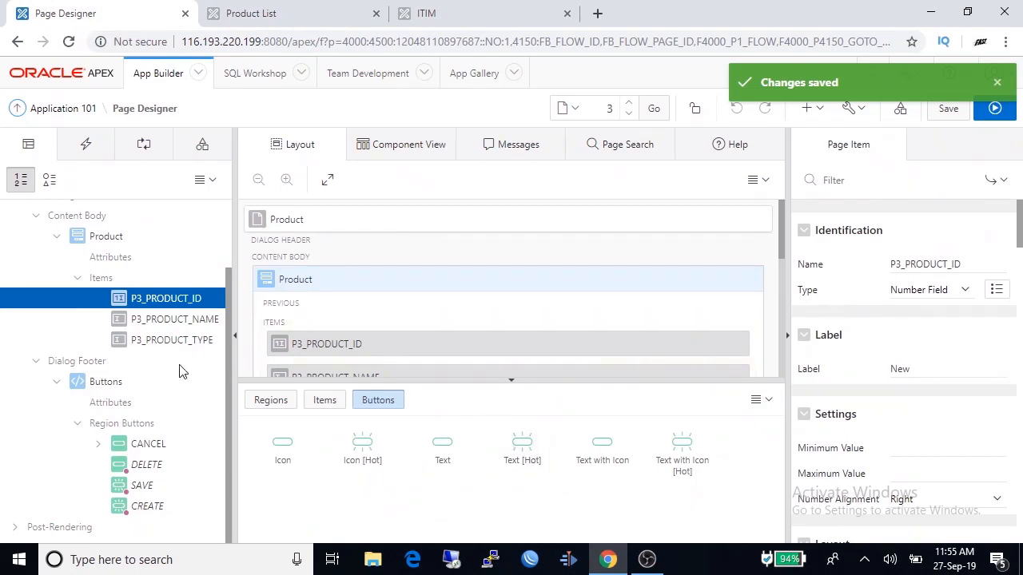
- Relabel P3_PRODUCT_ID from 'New' to 'Product ID' and save page 3
{"action": "left_click", "coordinate": [171, 302]}
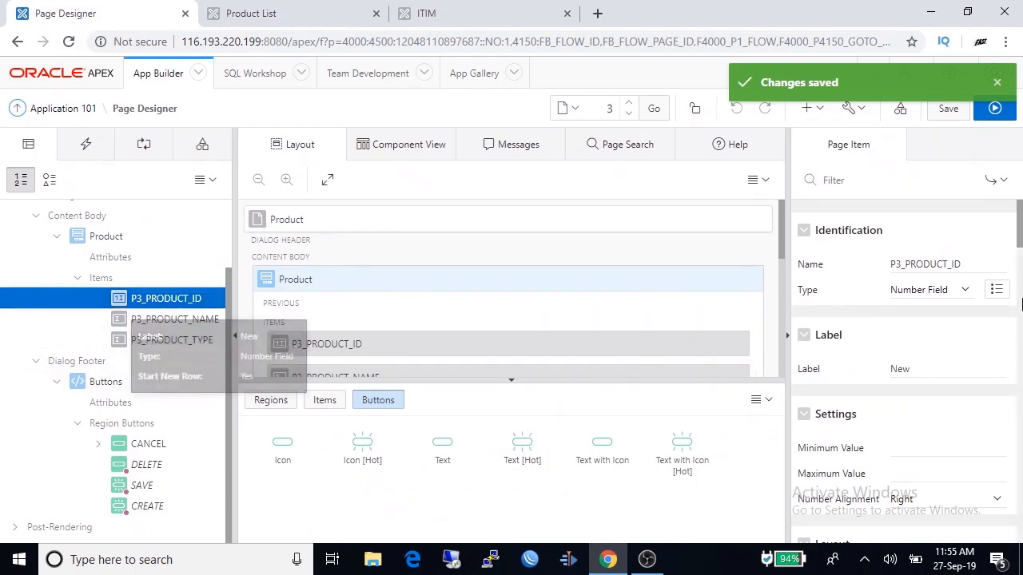
{"action": "left_click", "coordinate": [924, 369]}
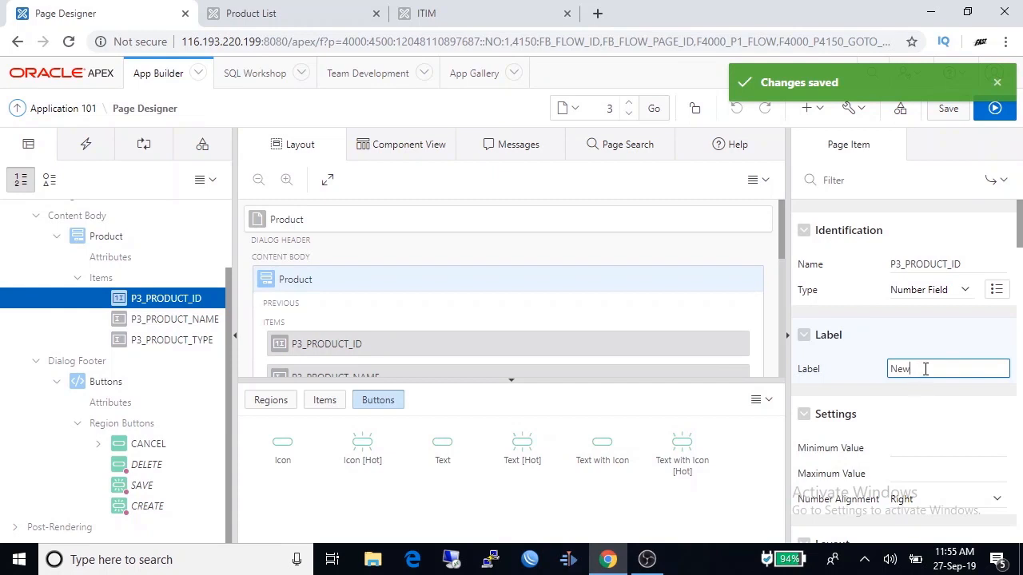
{"action": "key", "text": "BackSpace"}
{"action": "key", "text": "BackSpace"}
{"action": "key", "text": "BackSpace"}
{"action": "type", "text": "Product ID"}
{"action": "left_click", "coordinate": [948, 110]}
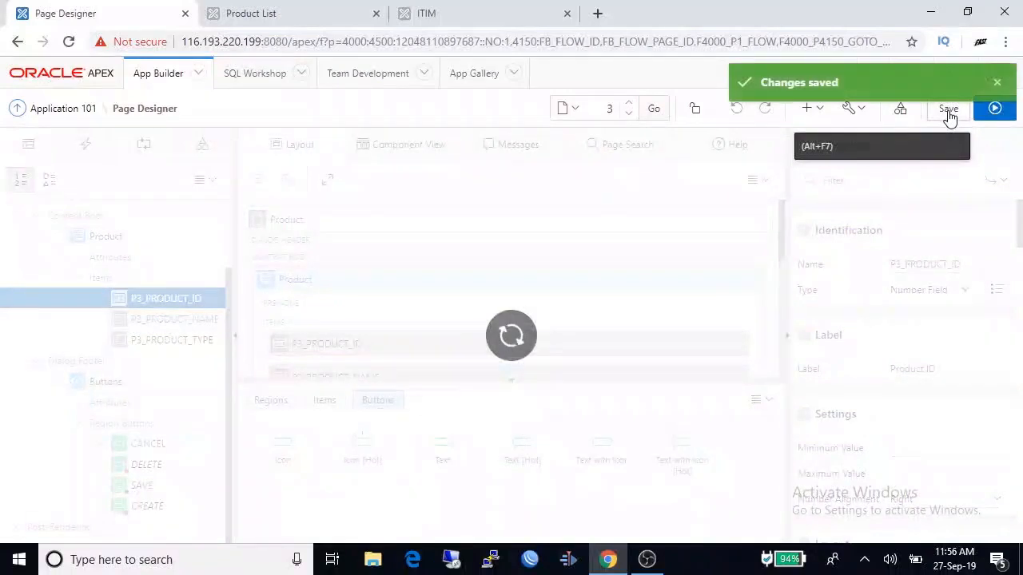
- Add product ID 2, 'Intel Core i7', type CPU, to the Product List
{"action": "left_click", "coordinate": [253, 16]}
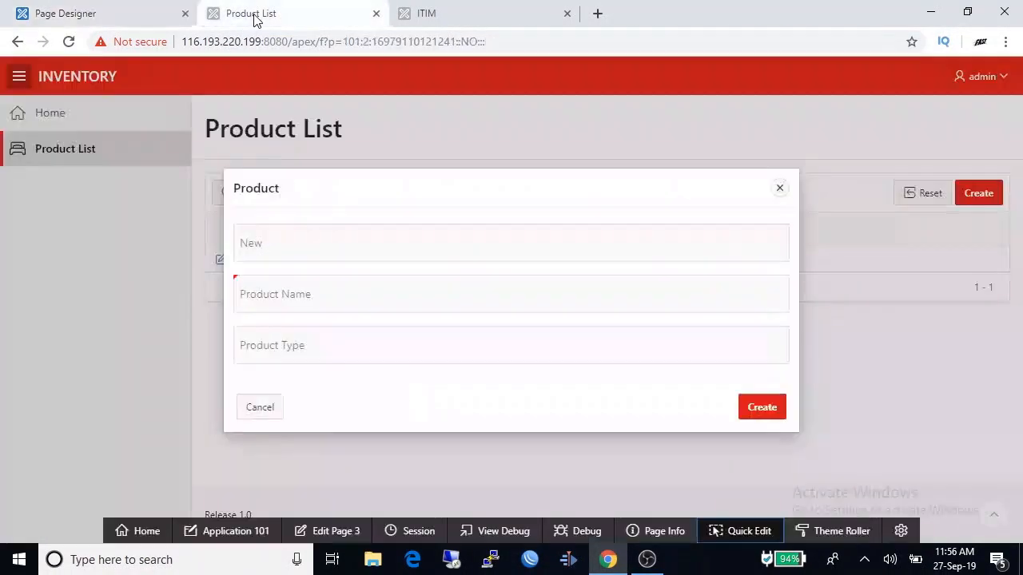
{"action": "left_click", "coordinate": [780, 188]}
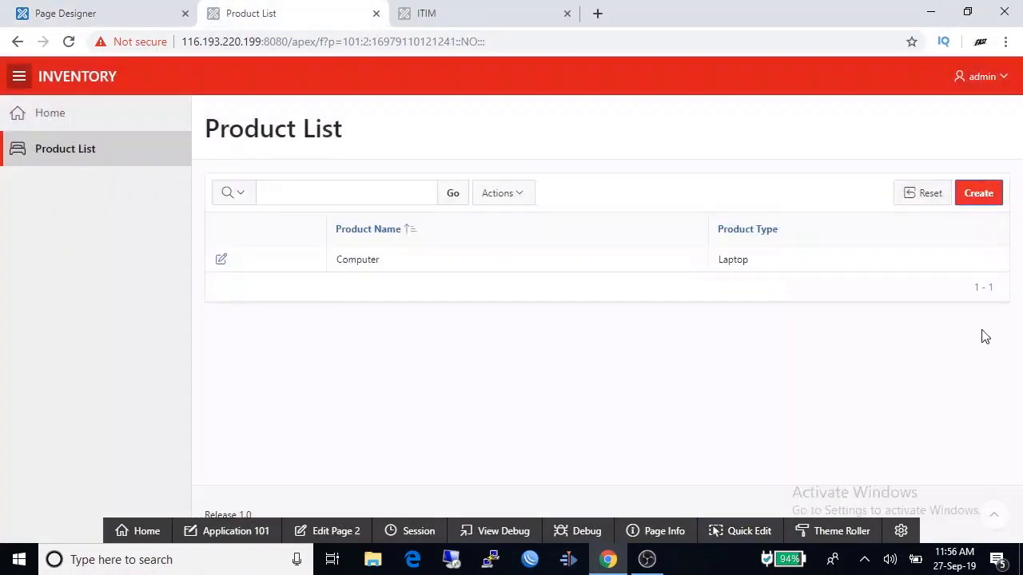
{"action": "left_click", "coordinate": [985, 190]}
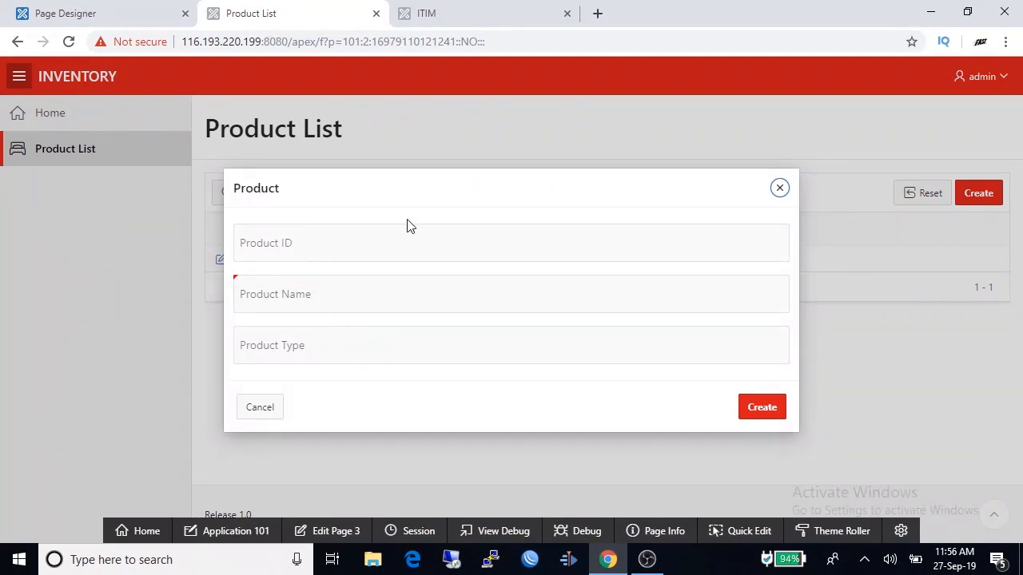
{"action": "left_click", "coordinate": [369, 248]}
{"action": "type", "text": "2"}
{"action": "left_click", "coordinate": [347, 297]}
{"action": "type", "text": "Intel "}
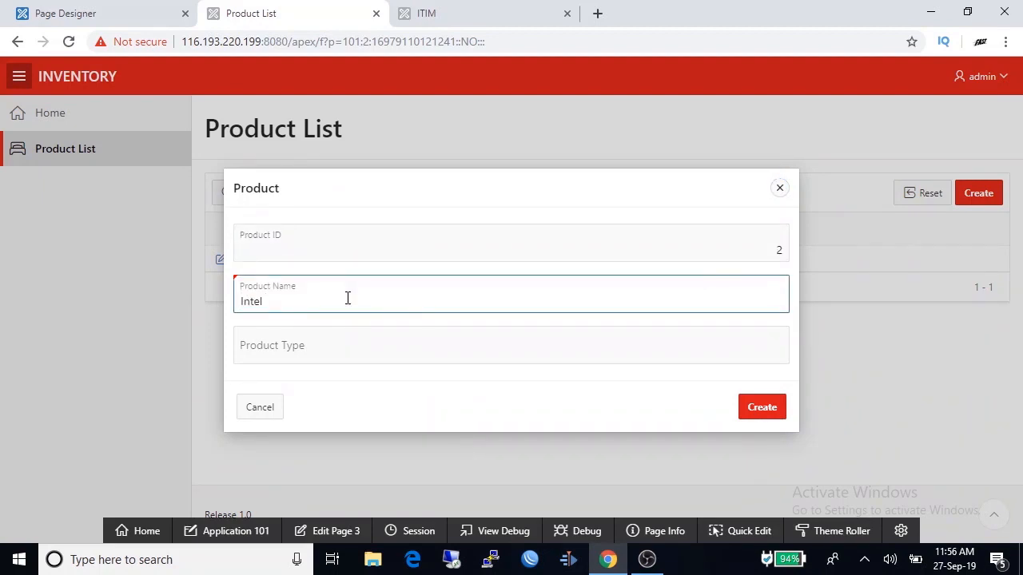
{"action": "type", "text": "Core i7"}
{"action": "left_click", "coordinate": [326, 344]}
{"action": "type", "text": "CPU"}
{"action": "left_click", "coordinate": [761, 413]}
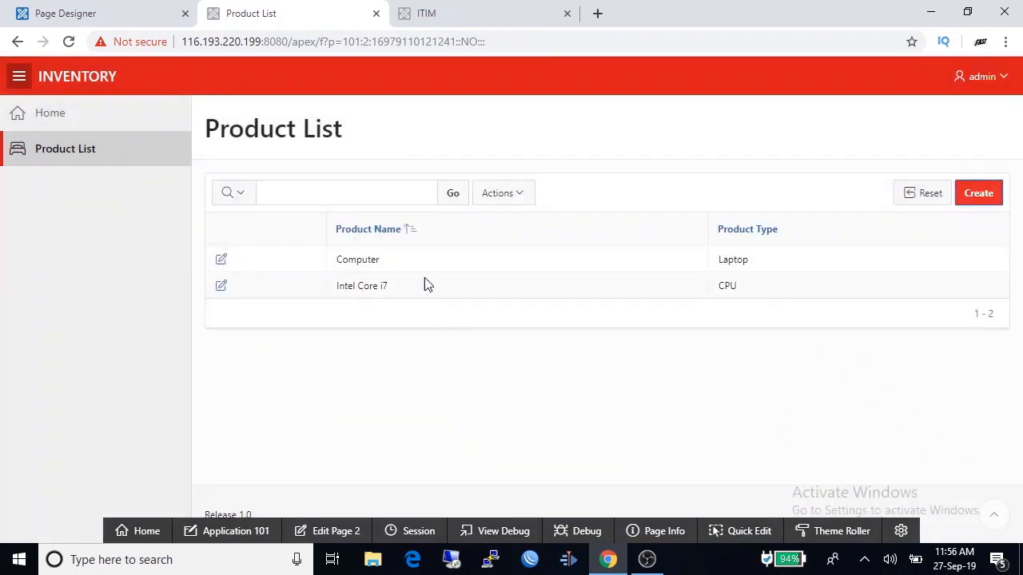
- Change the Computer product's type from Laptop to Desktop and apply the changes
{"action": "left_click", "coordinate": [223, 264]}
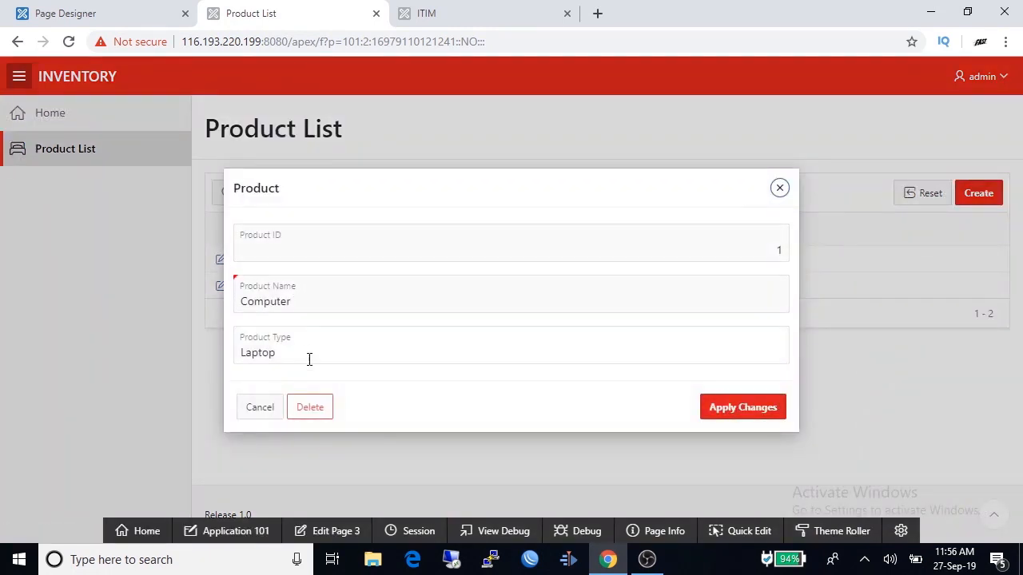
{"action": "left_click", "coordinate": [306, 352]}
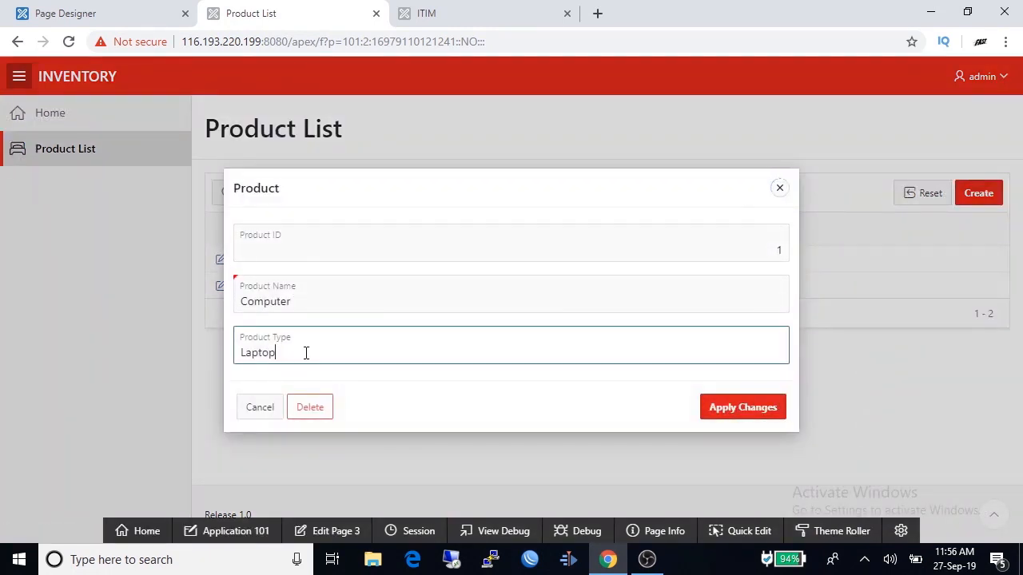
{"action": "key", "text": "BackSpace"}
{"action": "key", "text": "BackSpace"}
{"action": "key", "text": "BackSpace"}
{"action": "key", "text": "BackSpace"}
{"action": "key", "text": "BackSpace"}
{"action": "key", "text": "BackSpace"}
{"action": "type", "text": "DeskTop"}
{"action": "key", "text": "BackSpace"}
{"action": "key", "text": "BackSpace"}
{"action": "key", "text": "BackSpace"}
{"action": "type", "text": "top"}
{"action": "left_click", "coordinate": [732, 409]}
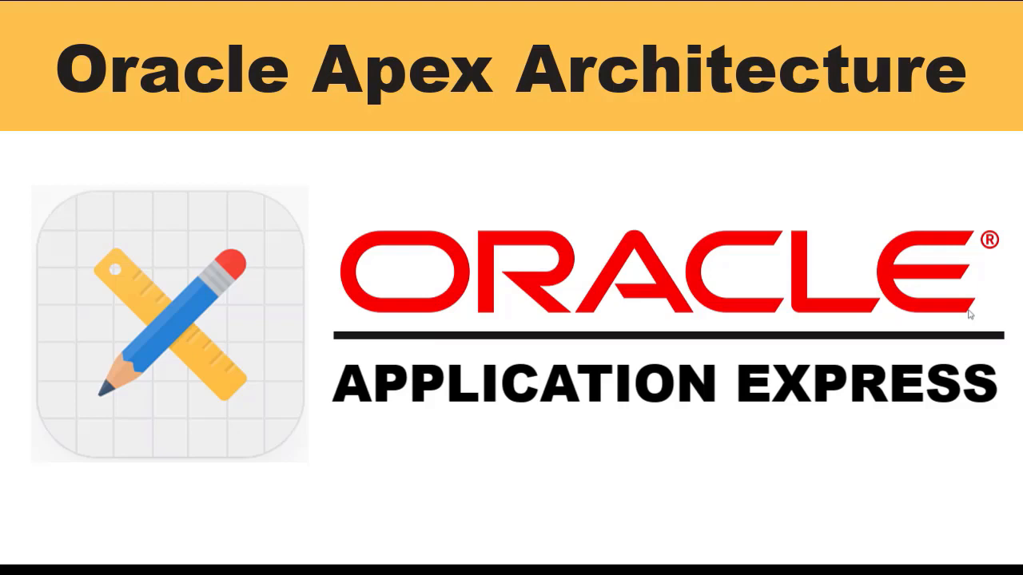
- Advance to the Oracle Apex Architecture slide and reveal its browser–ORDS–APEX diagram
{"action": "left_click", "coordinate": [969, 311]}
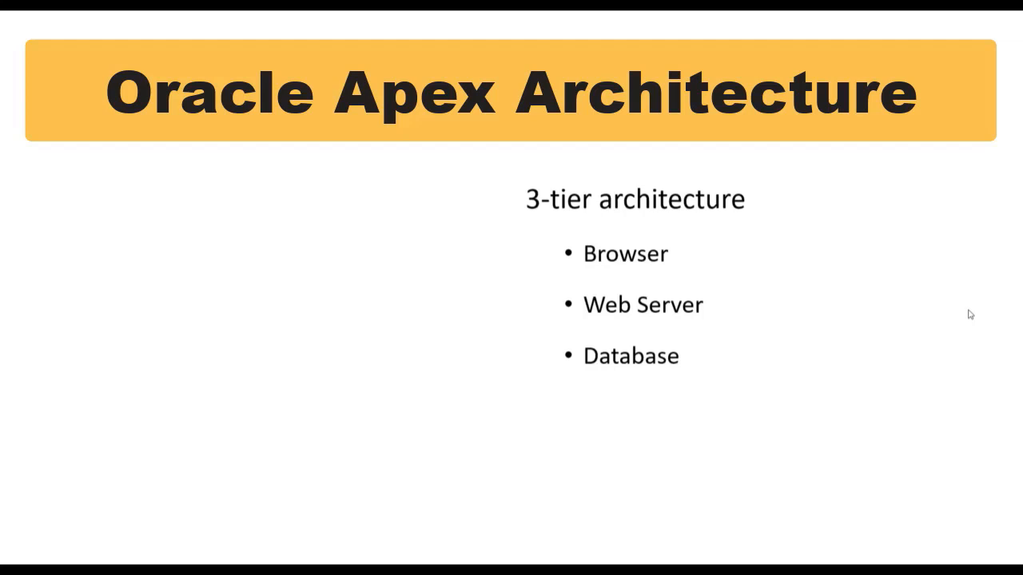
{"action": "left_click", "coordinate": [968, 310]}
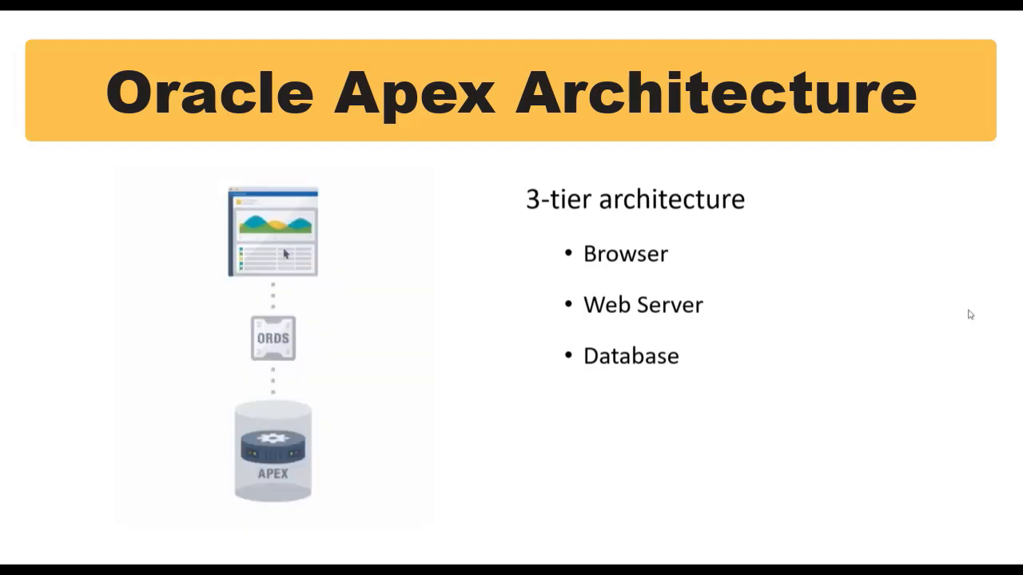